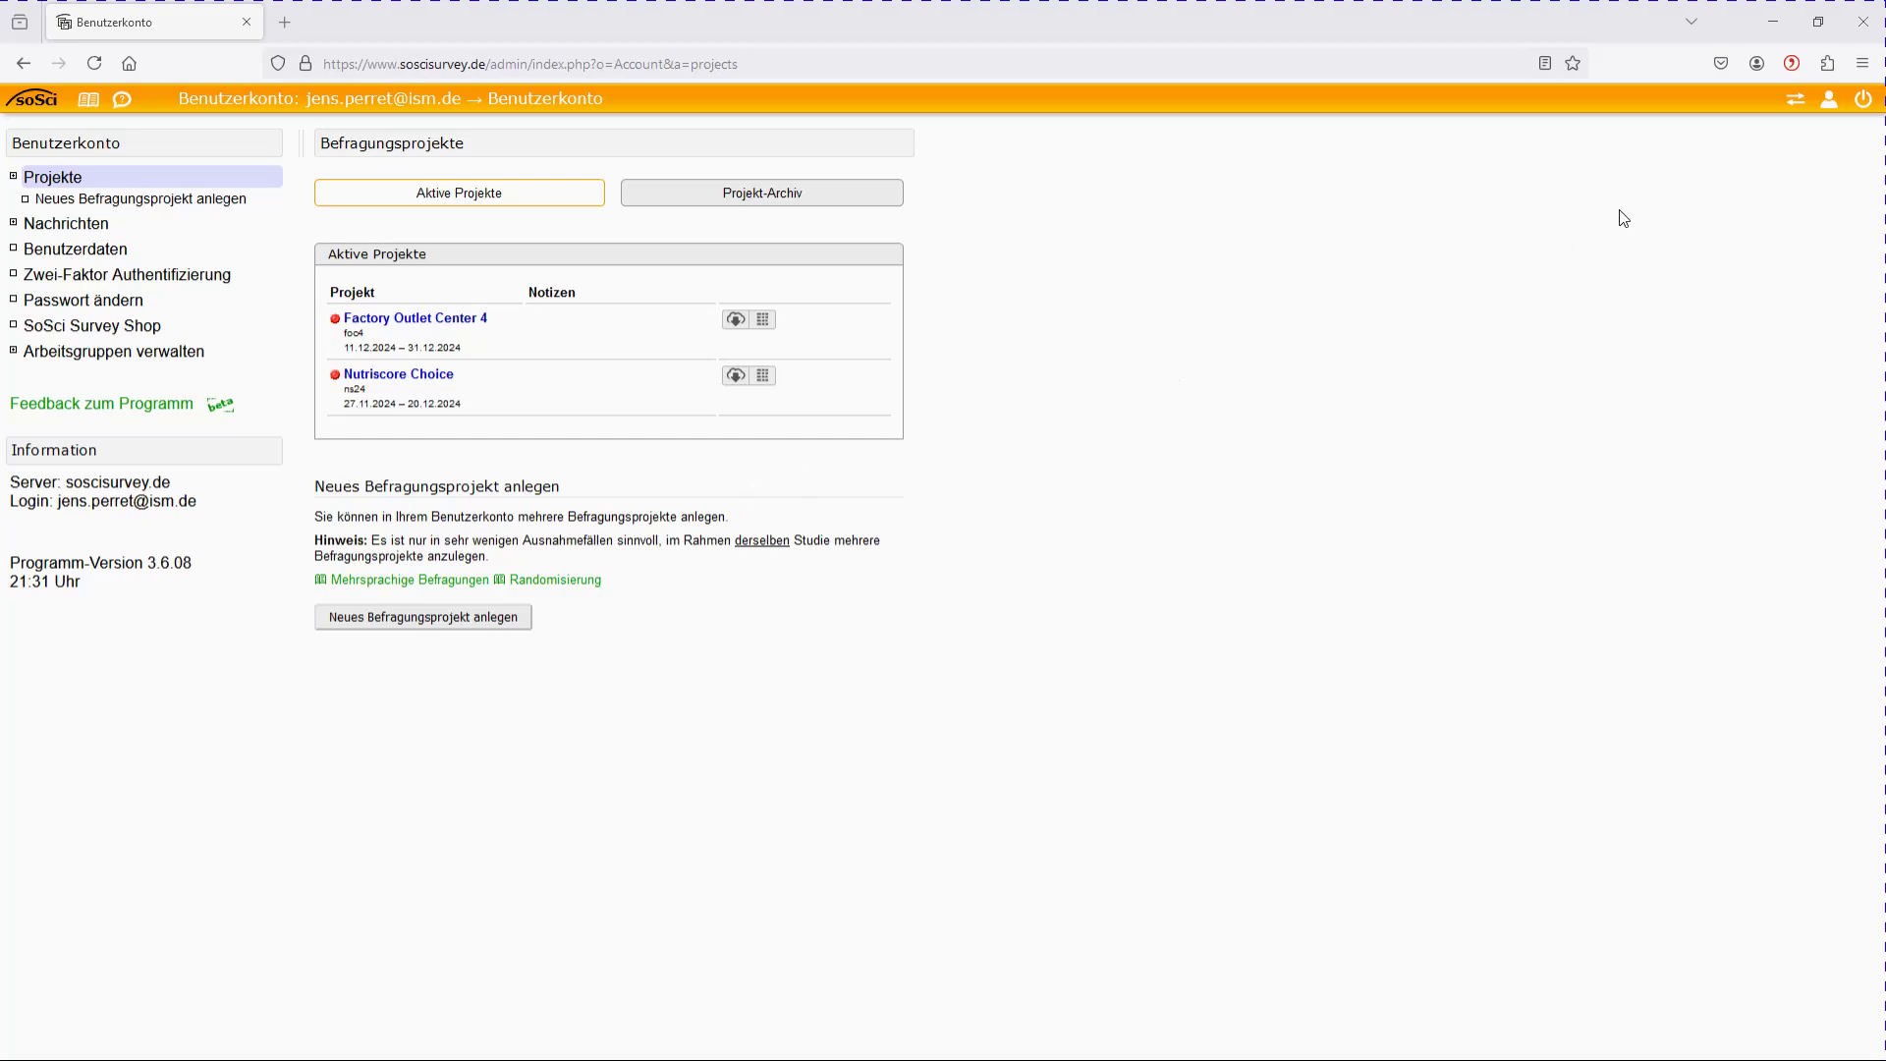
Set the account's preferred language from Deutsch to English, save it, and return to the projects list
click(1828, 108)
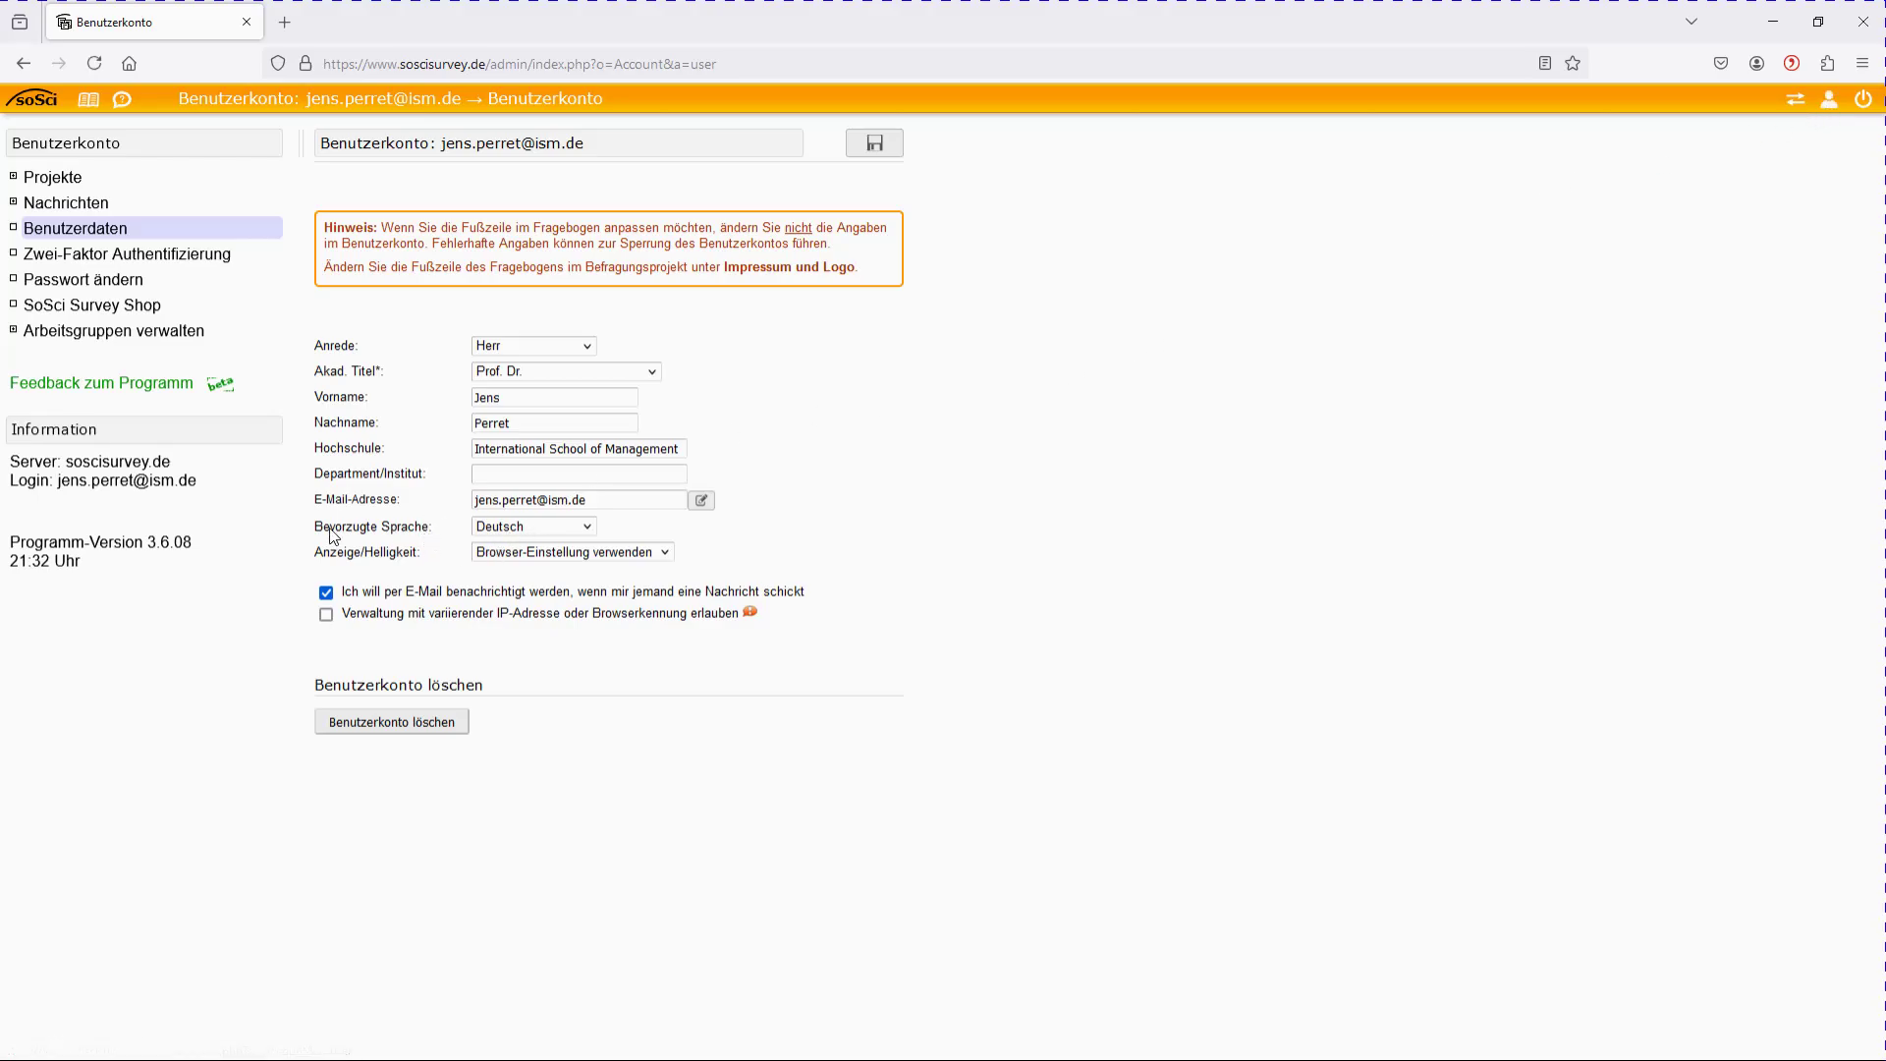
click(523, 531)
click(531, 600)
click(873, 144)
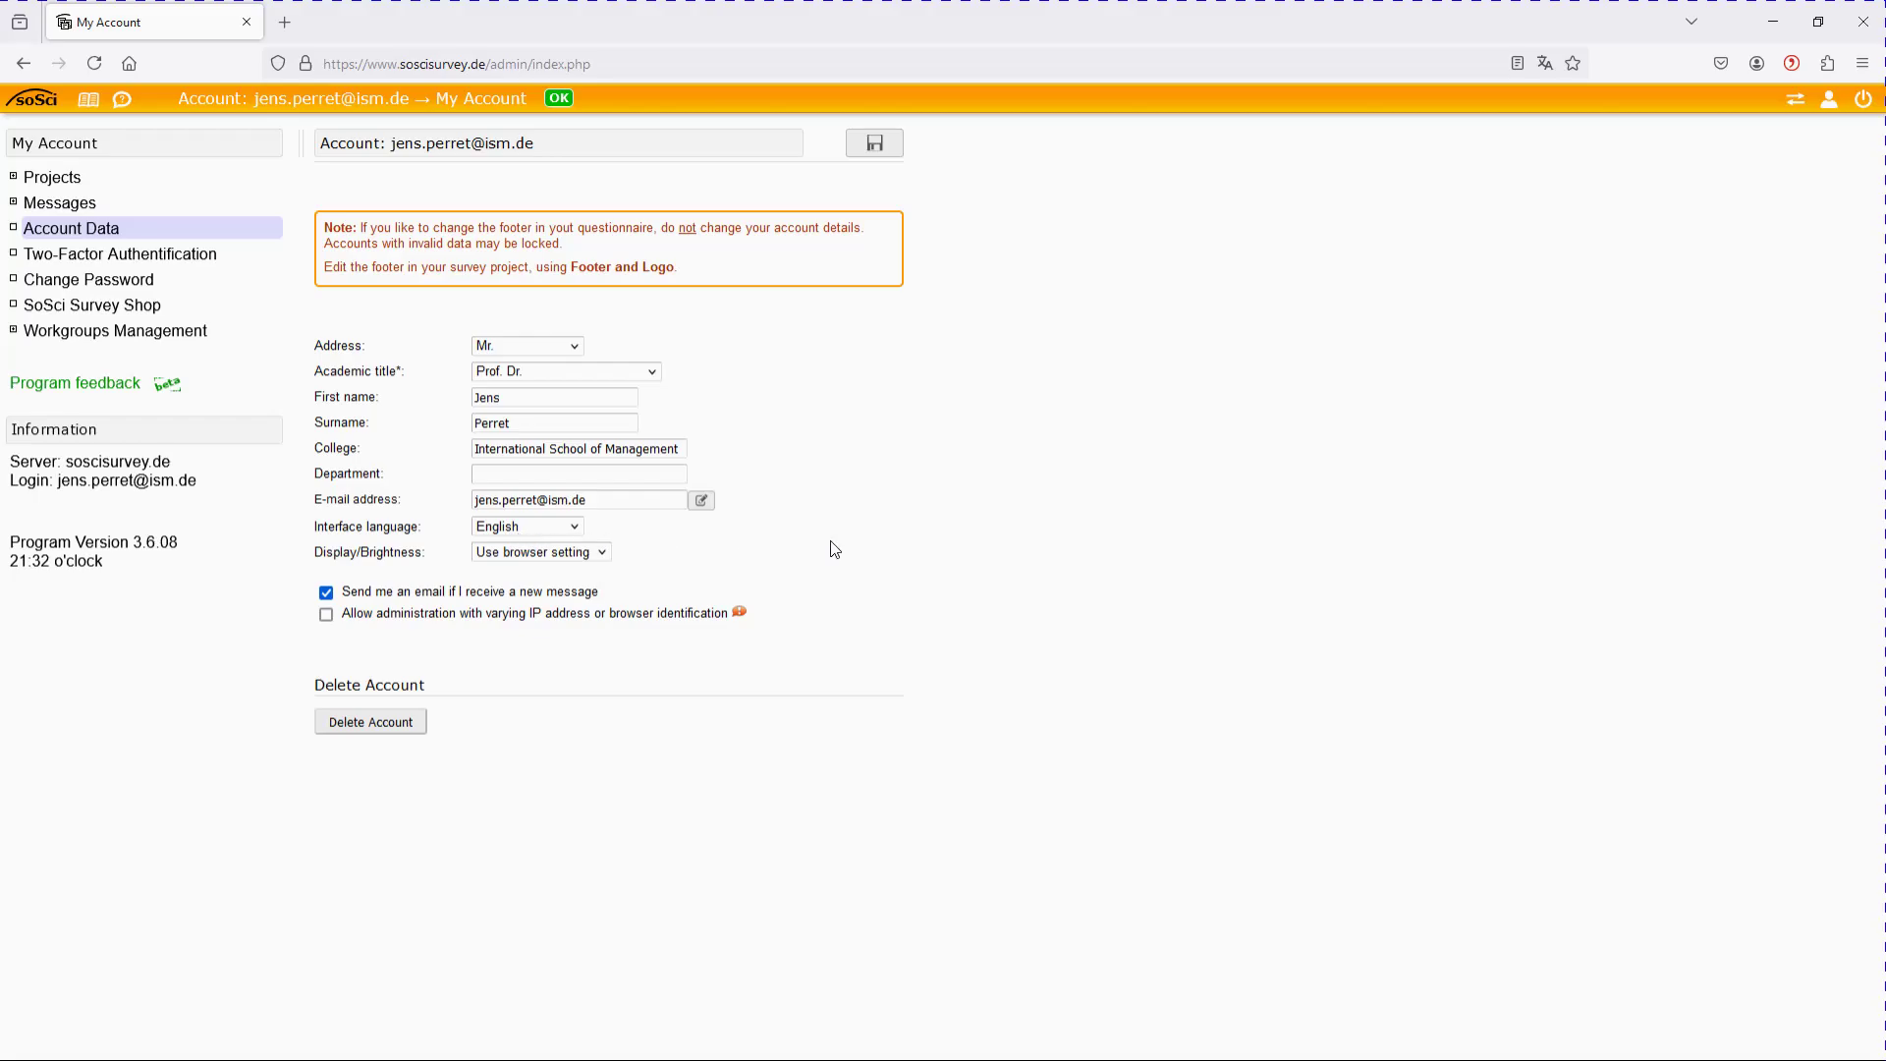
click(1796, 102)
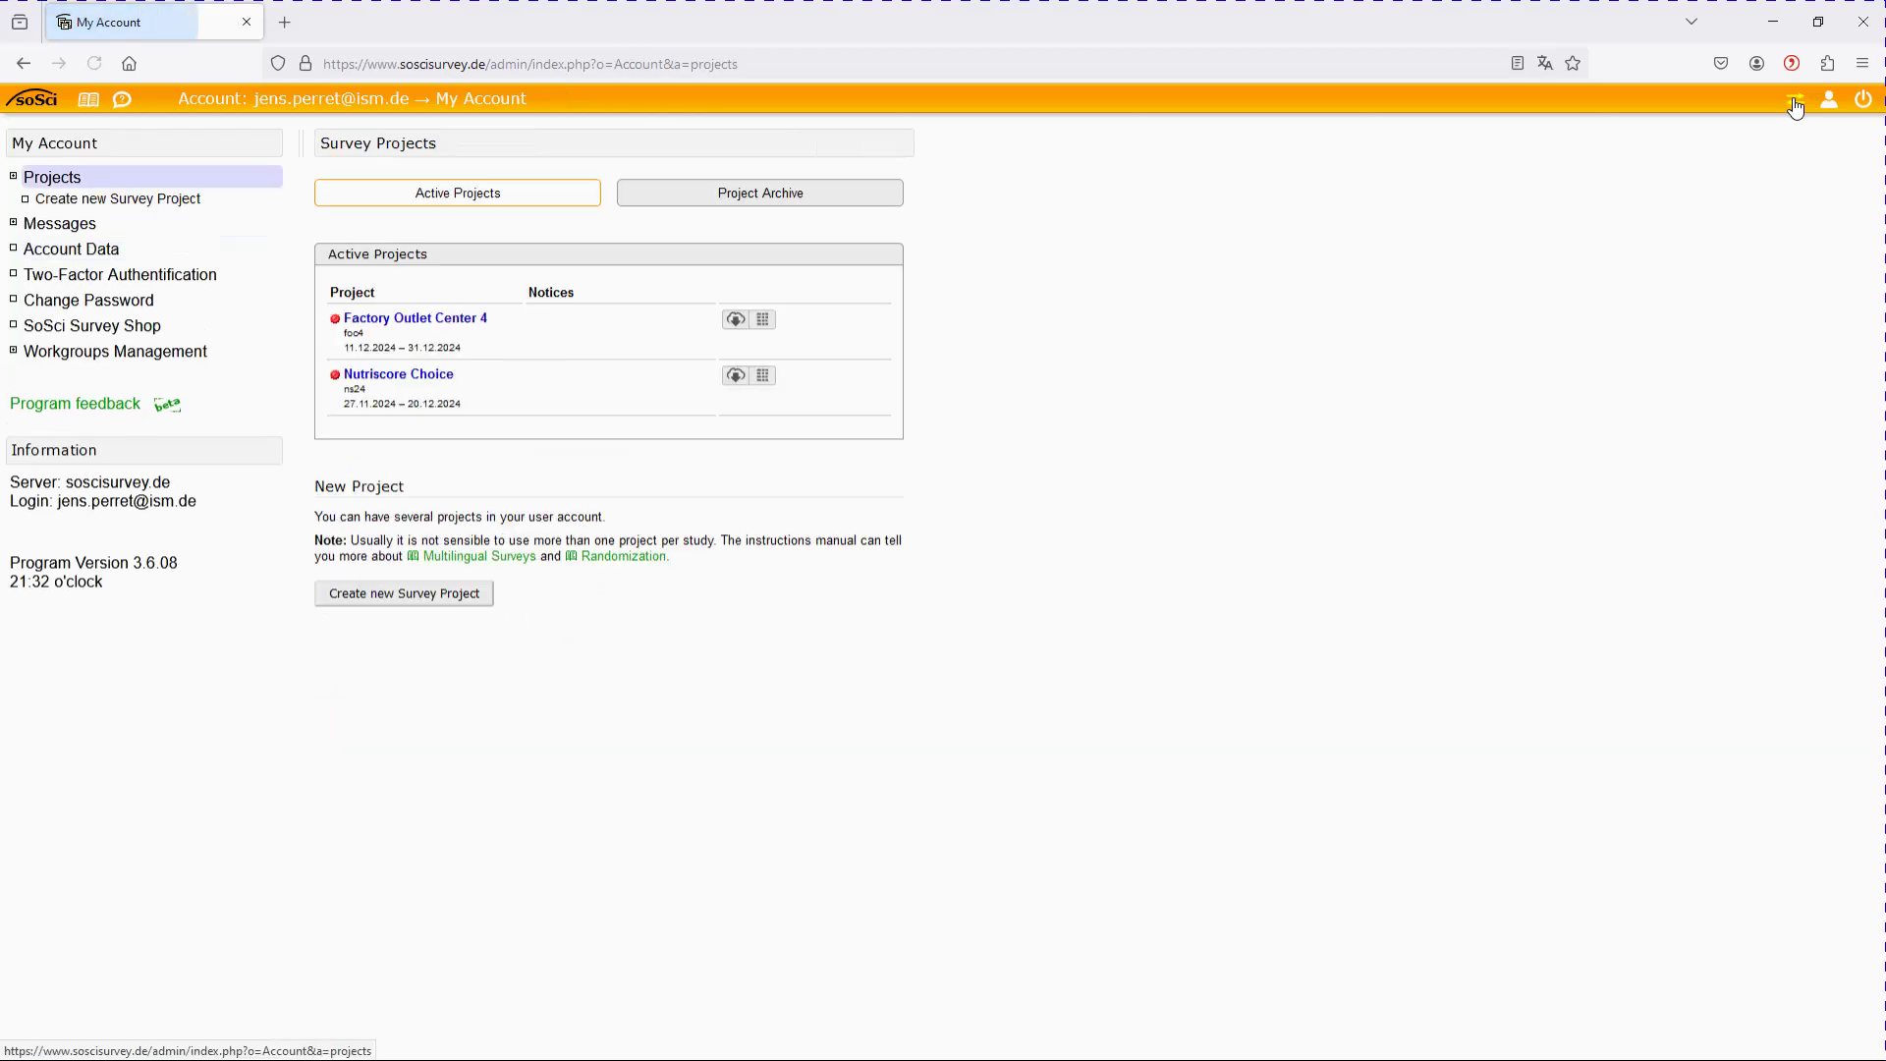
Open the Nutriscore Choice project and go to its Choice Experiment1 section
click(414, 383)
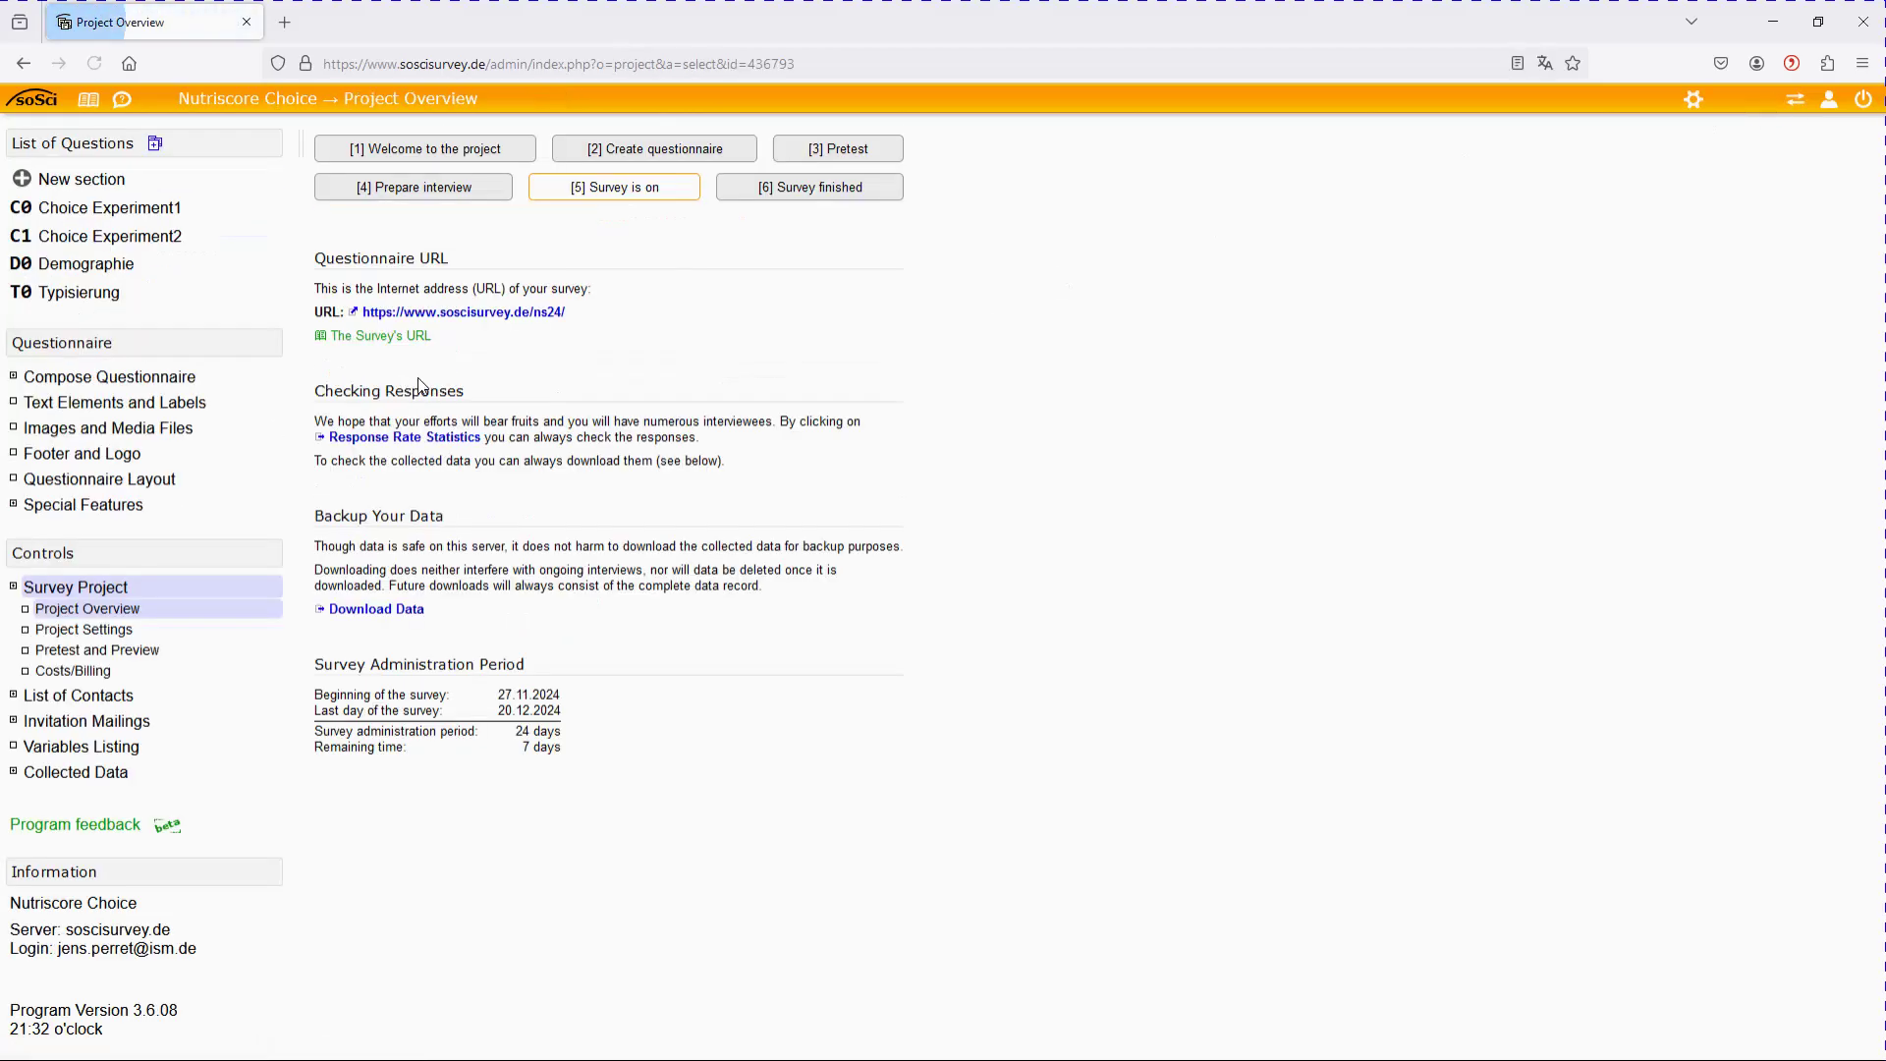
click(165, 217)
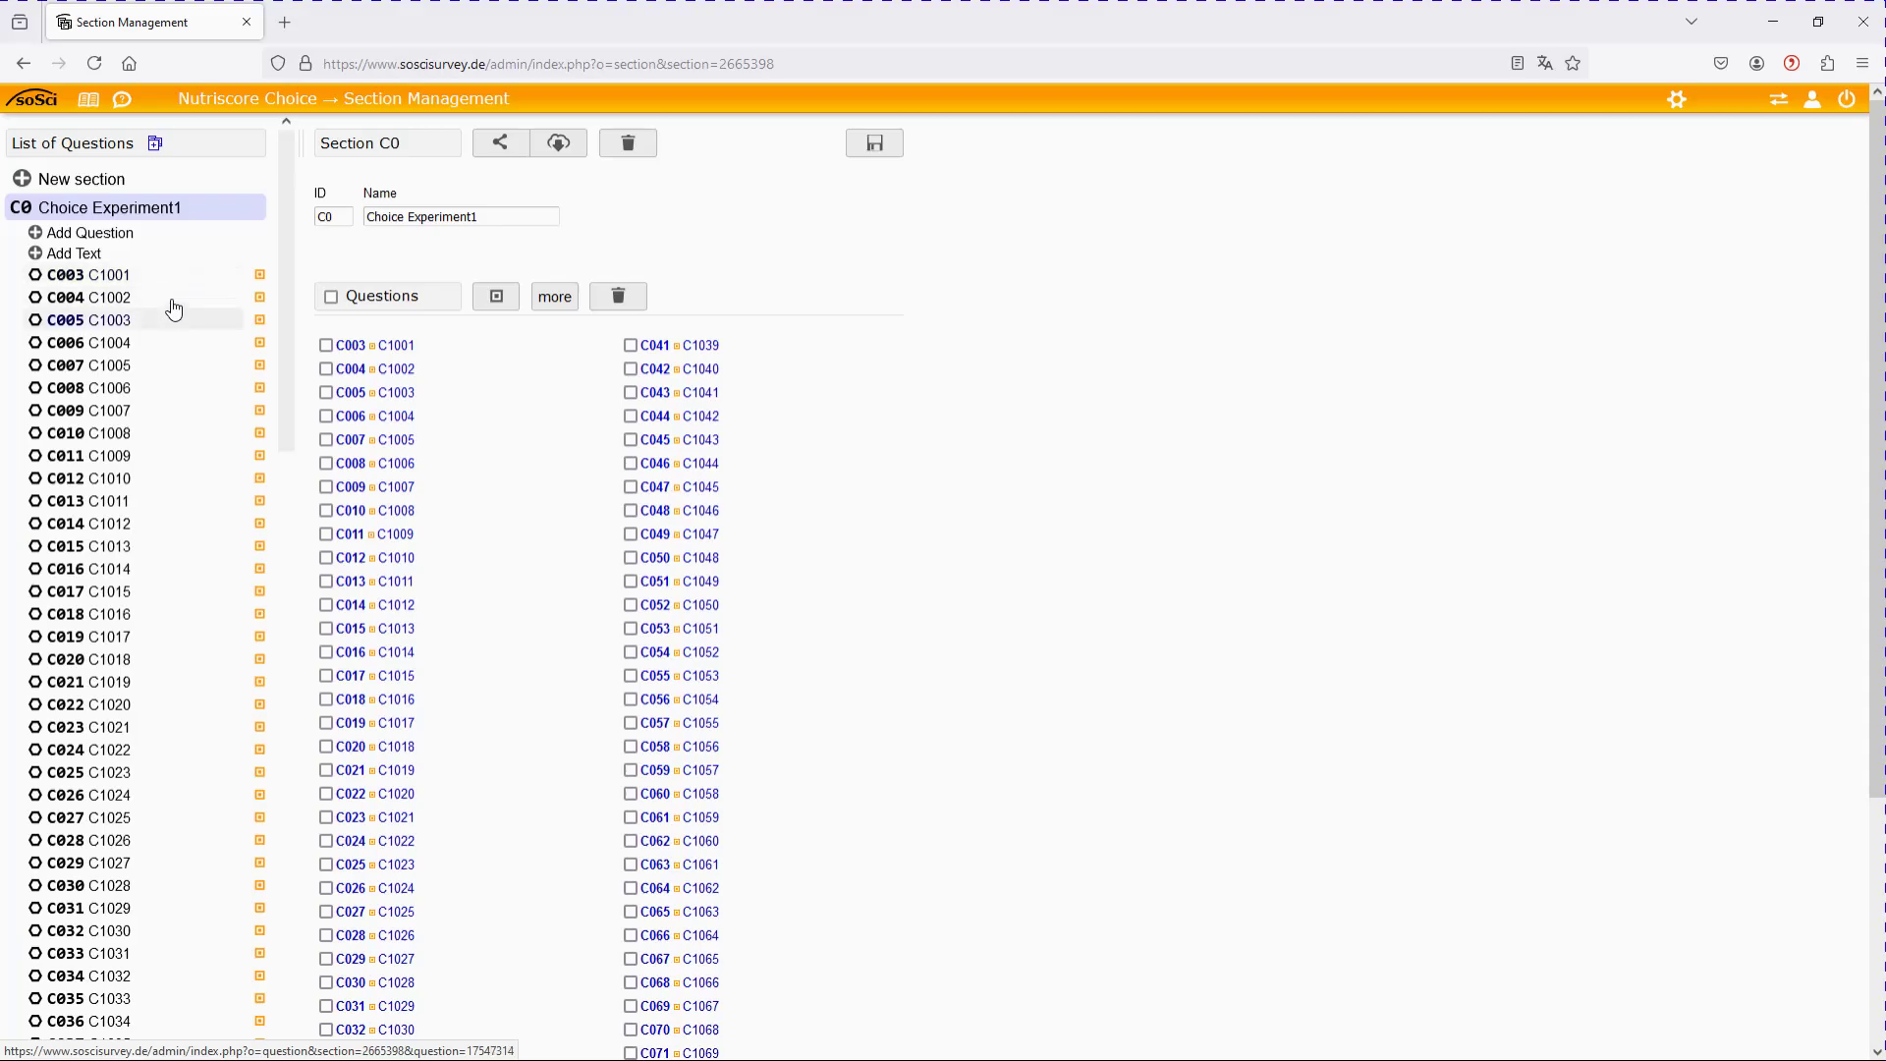
Scroll through the Choice Experiment1 question list (C003 to C078) and back up
scroll(187, 590, down, 15)
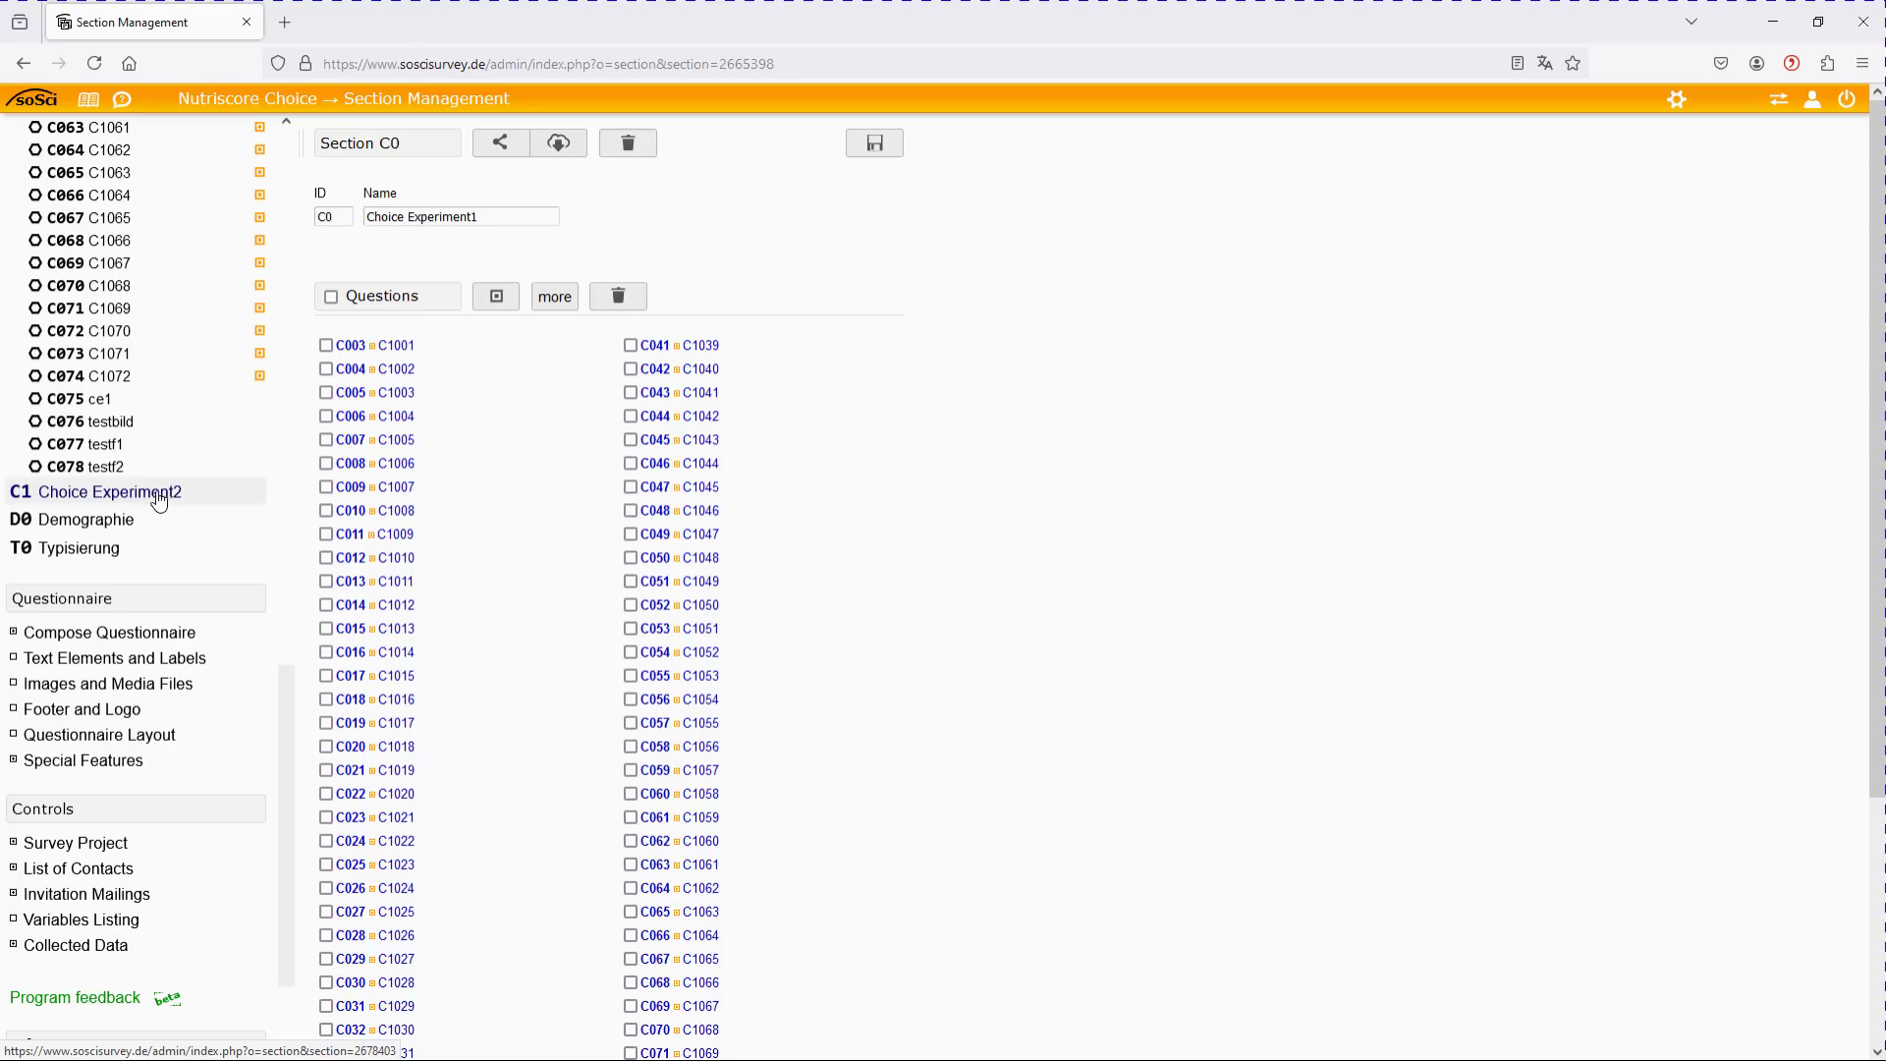
scroll(158, 373, up, 12)
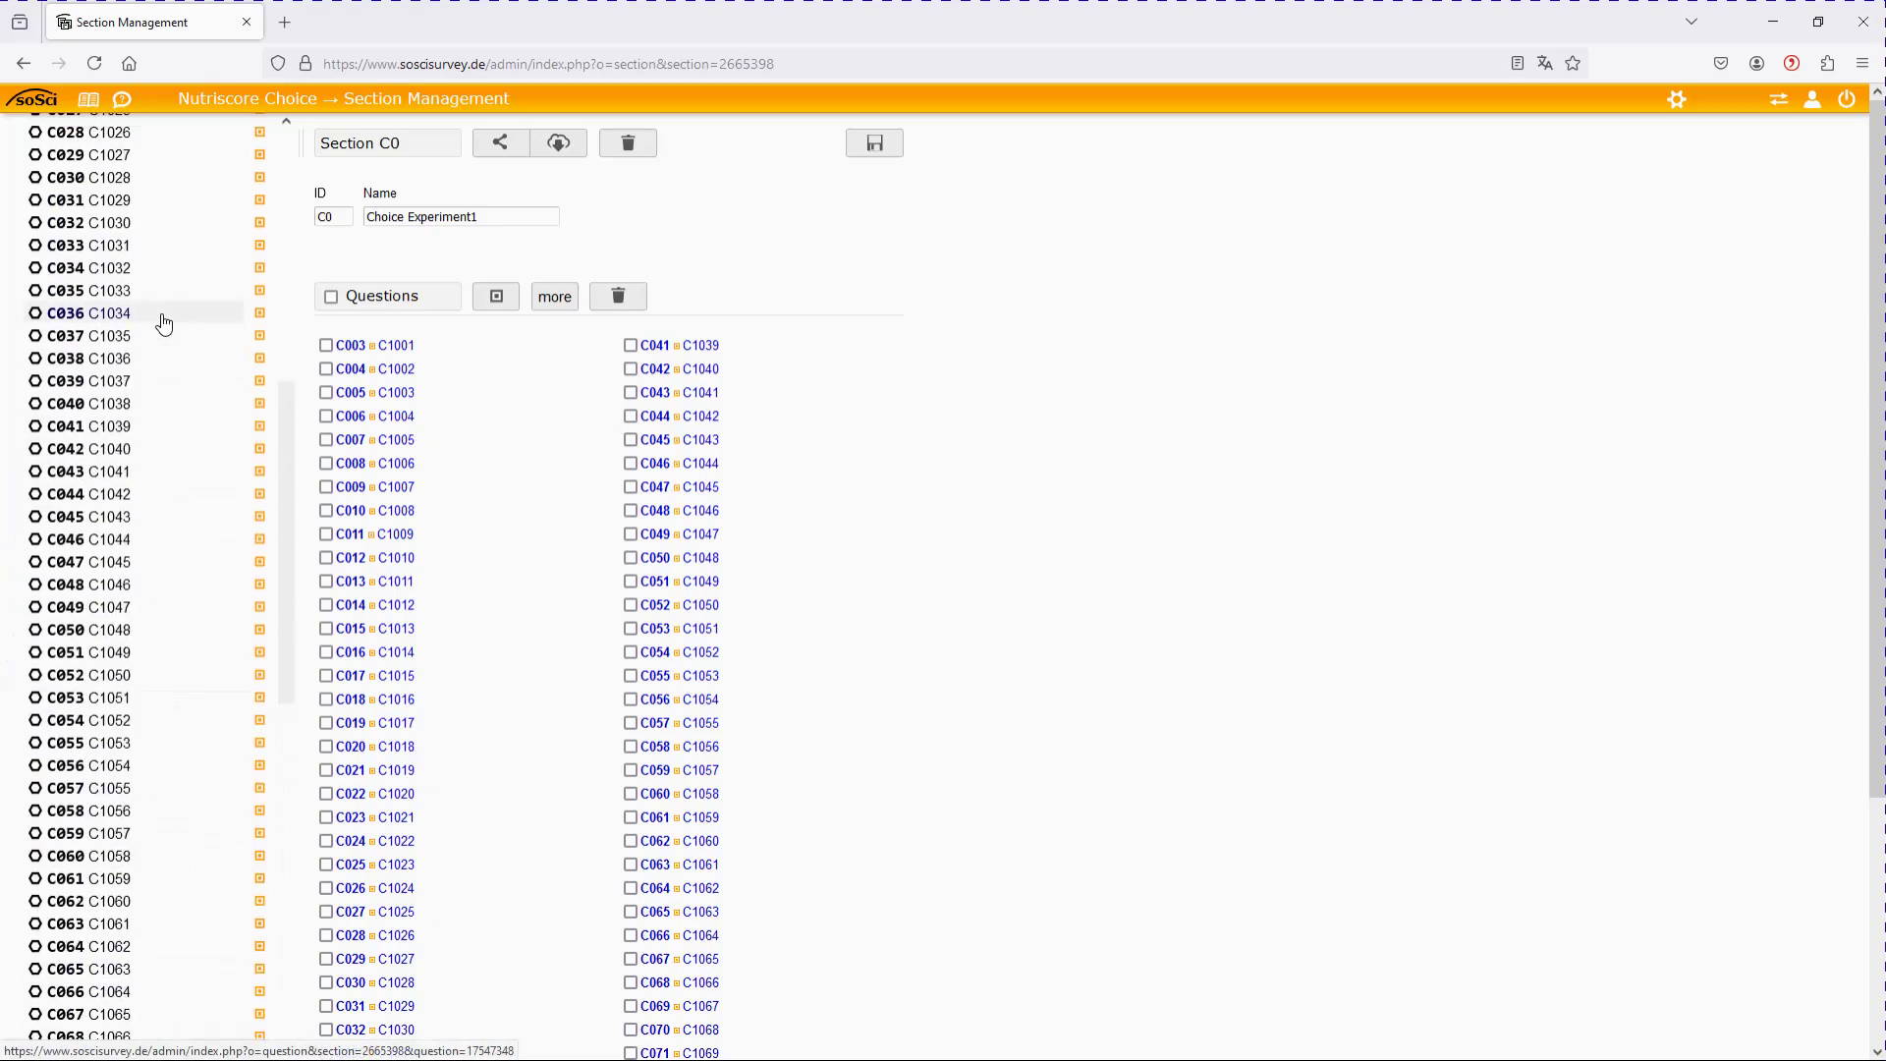
scroll(162, 319, up, 3)
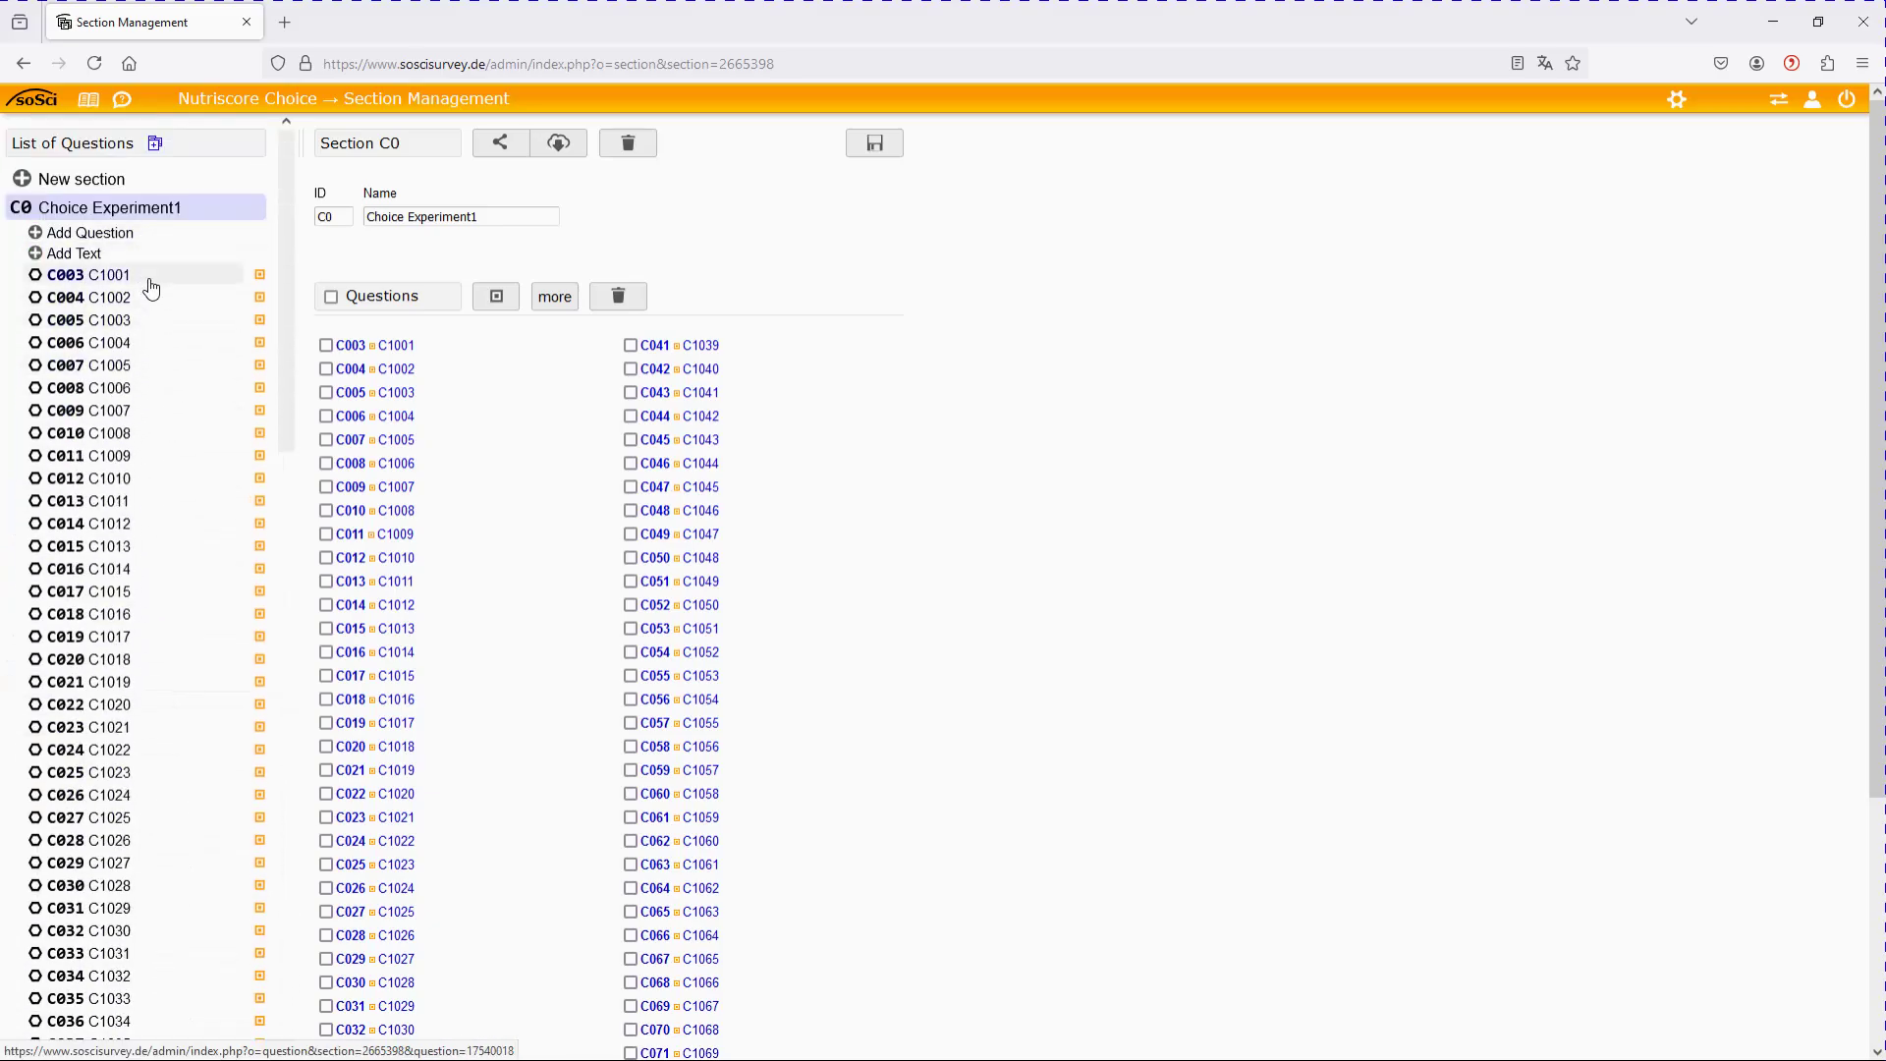
Open question C003 and review its anchors Alternatywa 1, Alternatywa 2 and Trudno powiedzieć
click(150, 285)
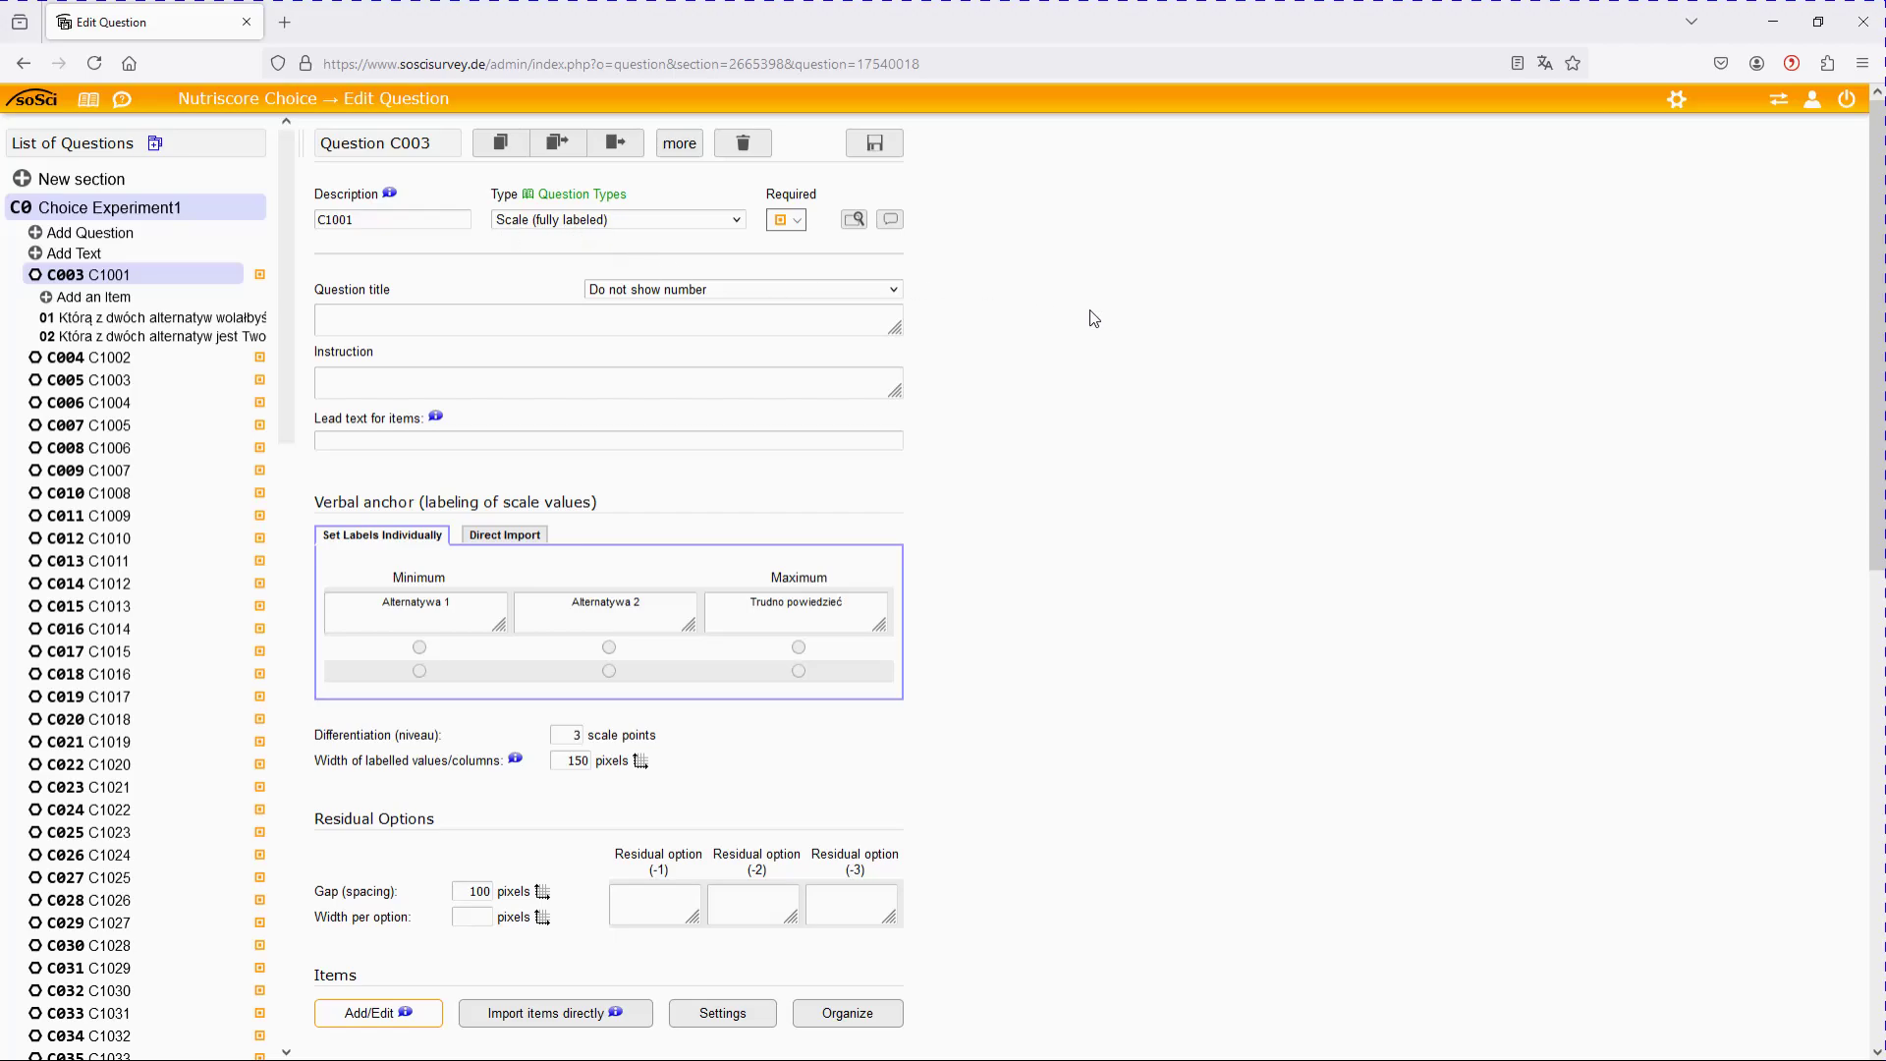
scroll(1082, 311, down, 2)
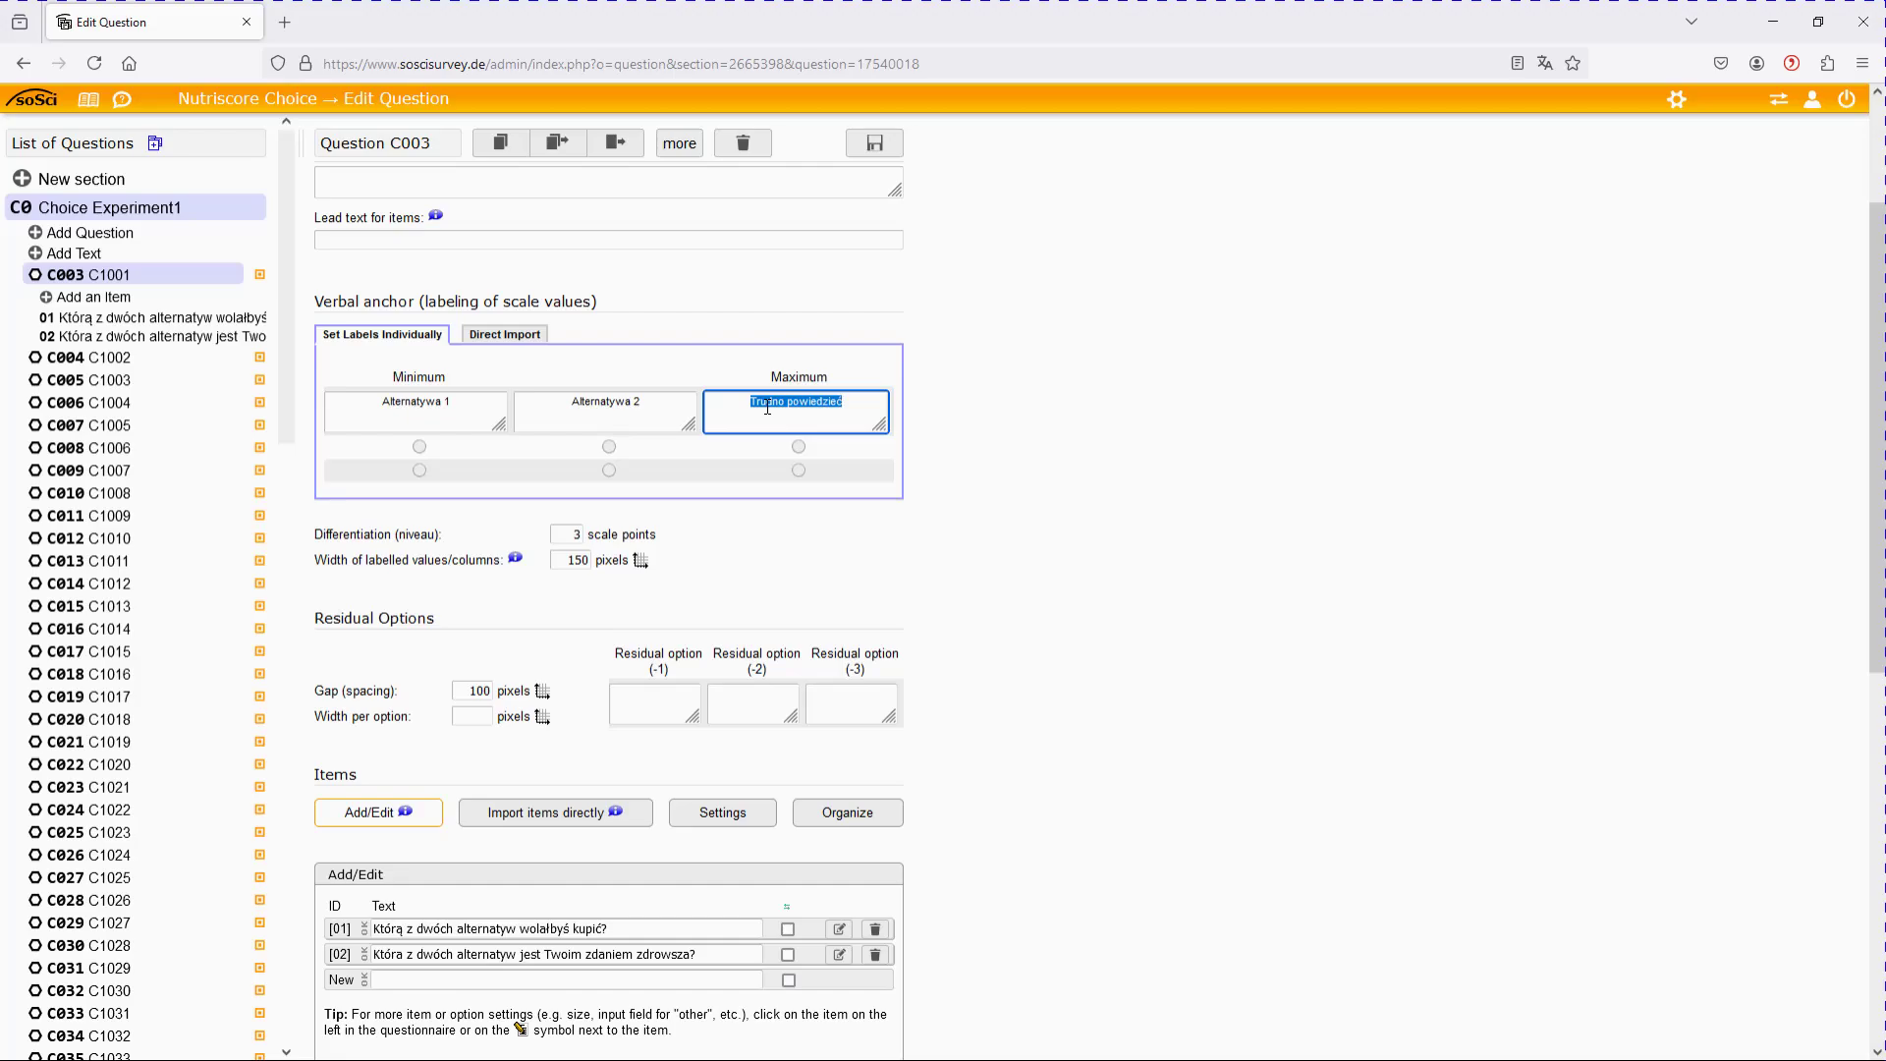
click(1159, 409)
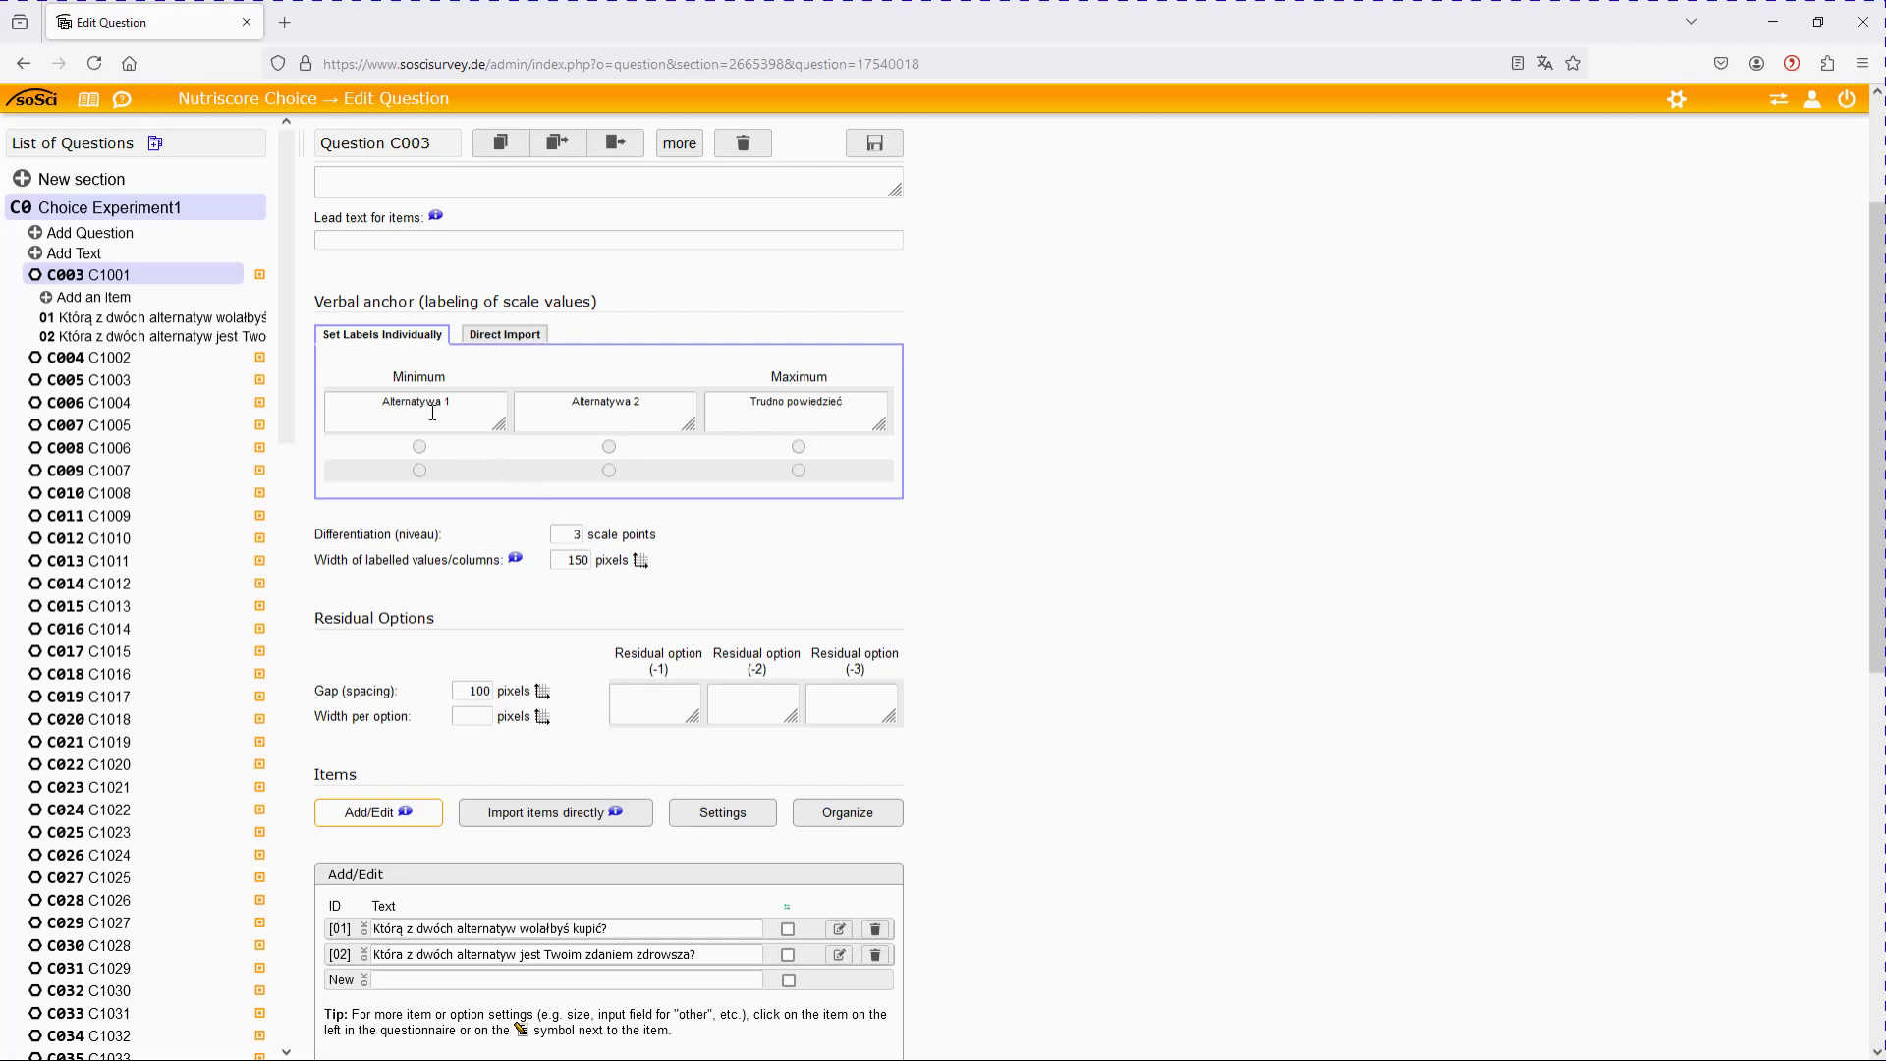
drag(369, 403, 484, 400)
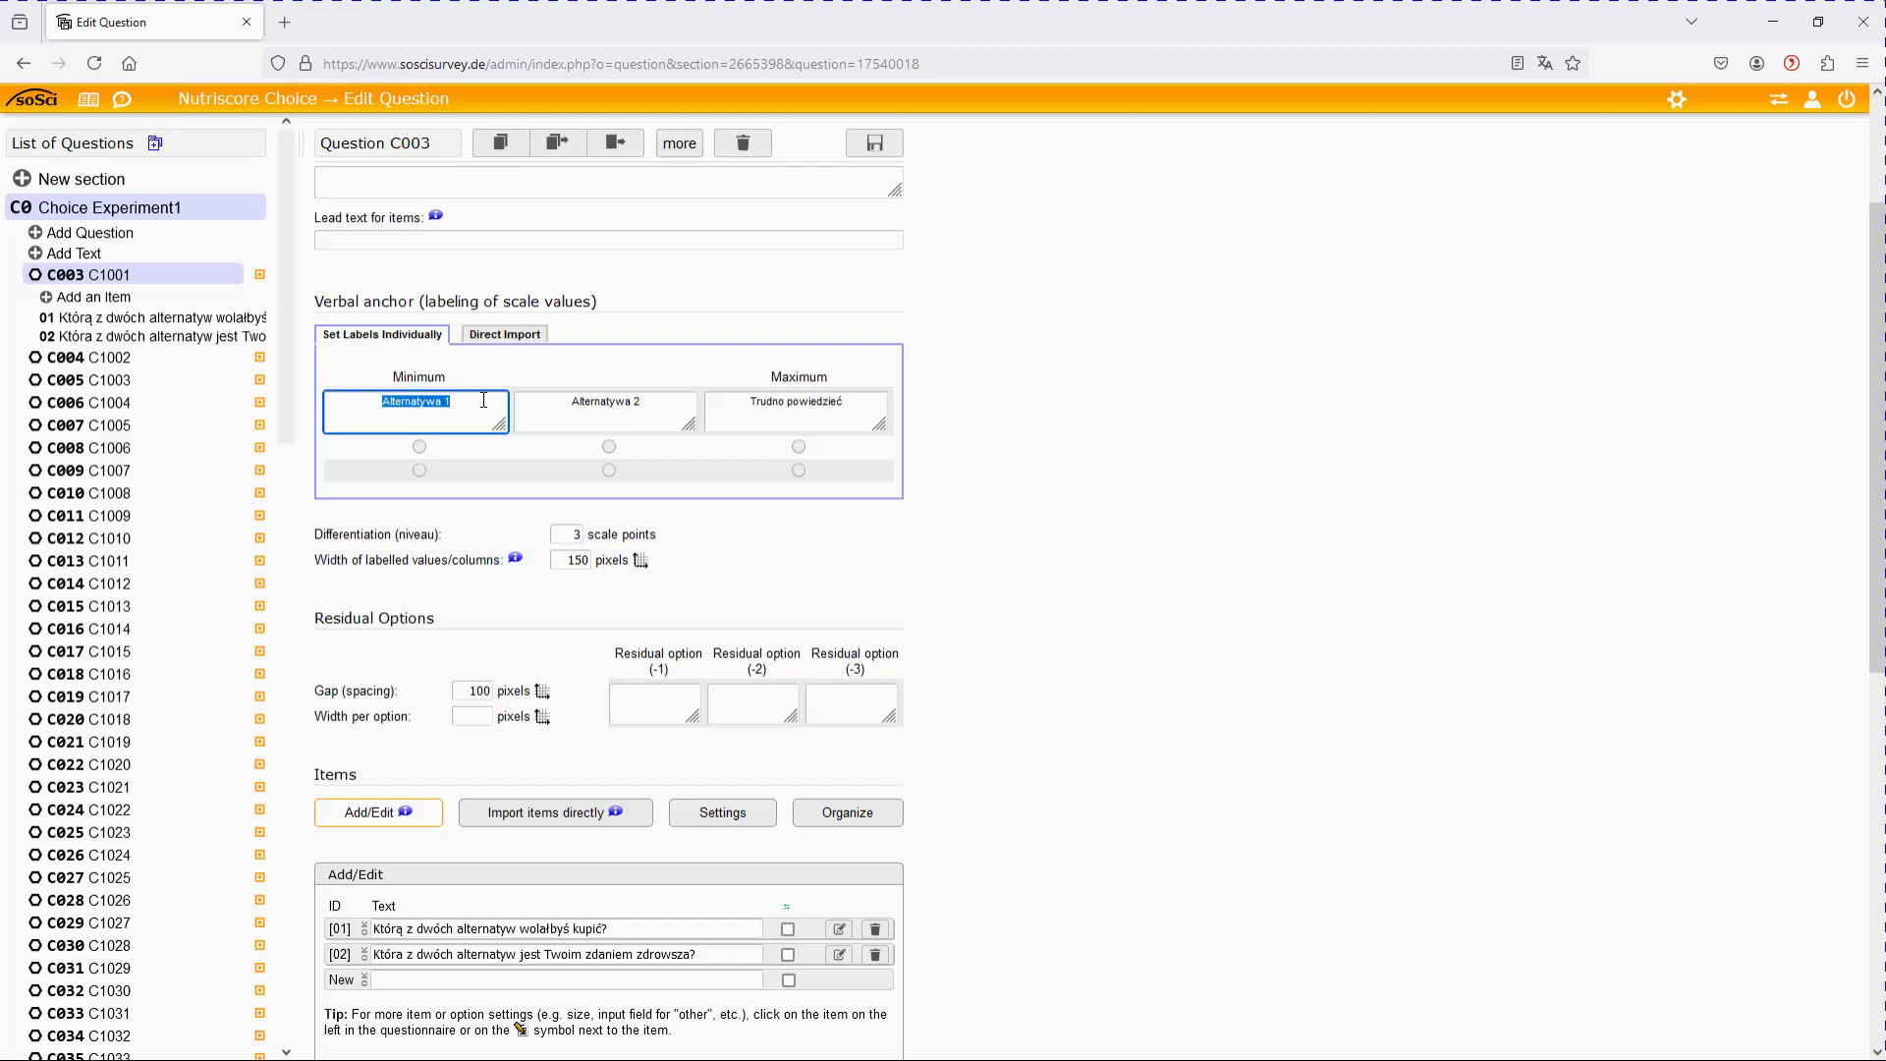
click(580, 403)
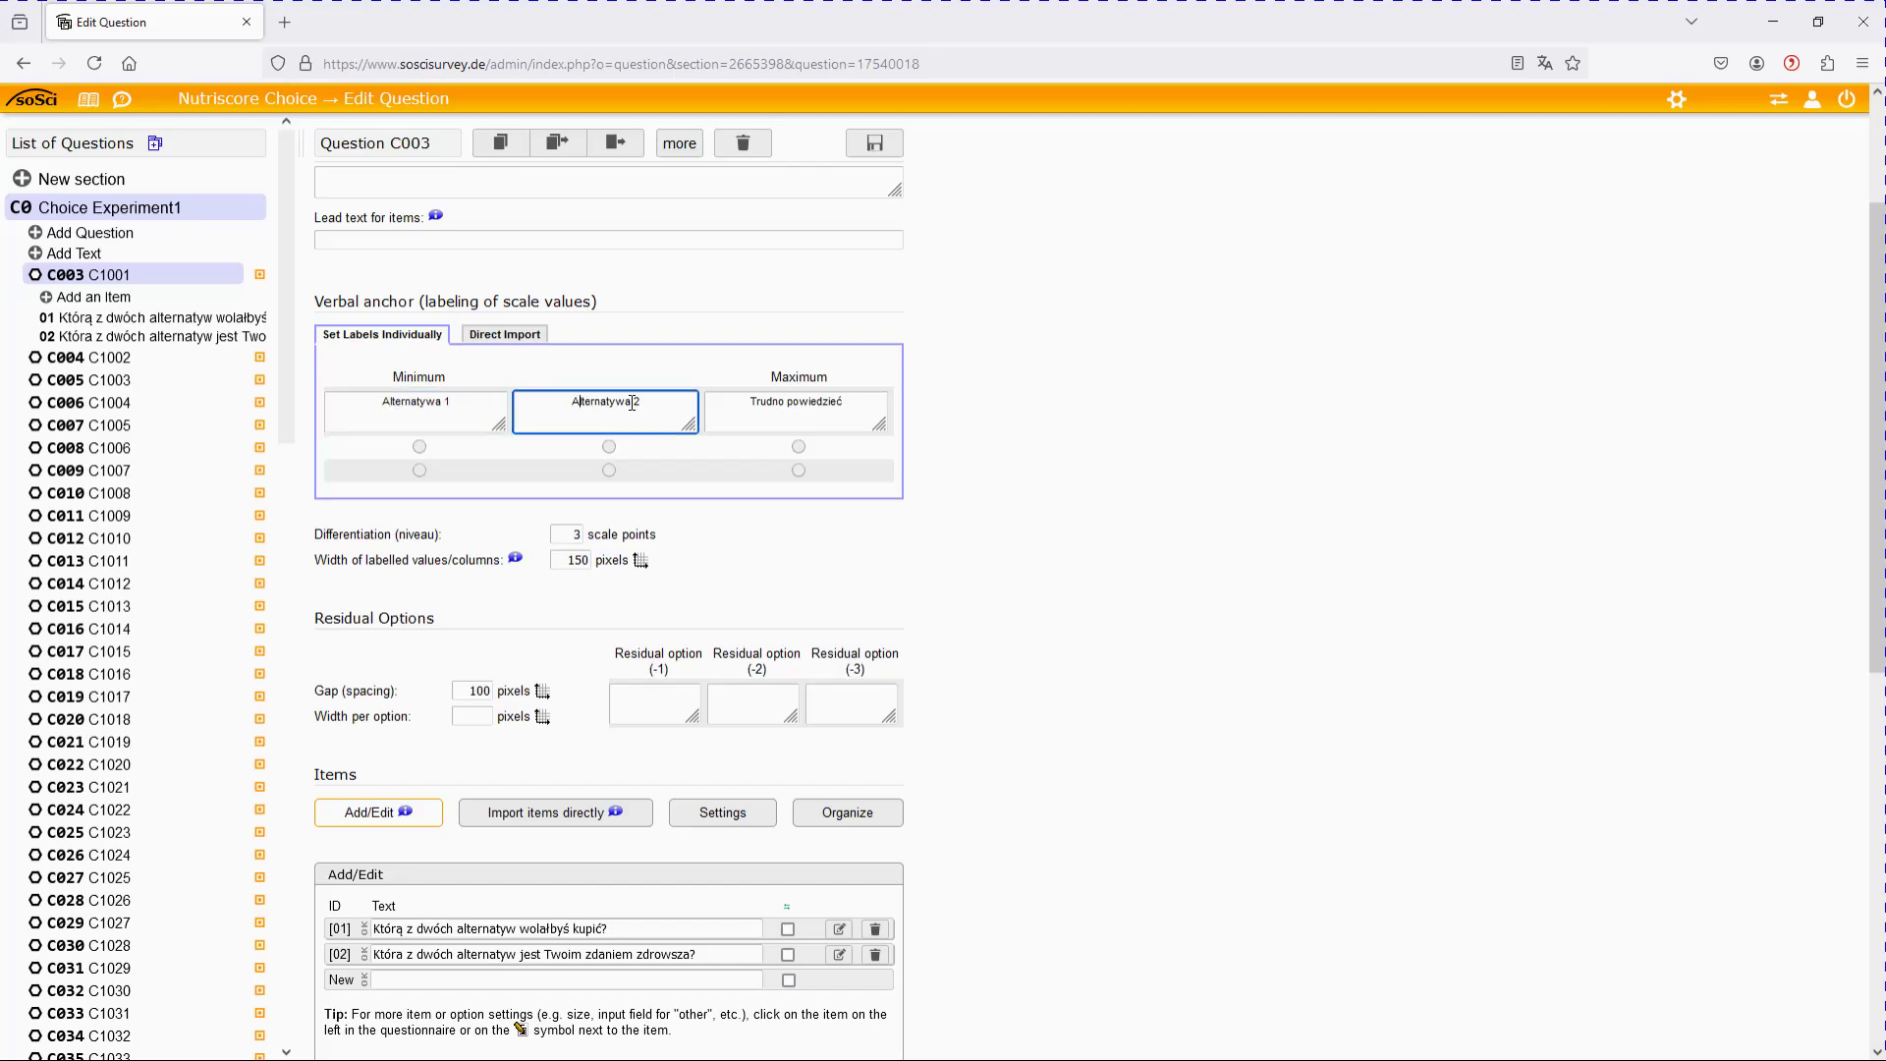
triple_click(776, 403)
click(845, 403)
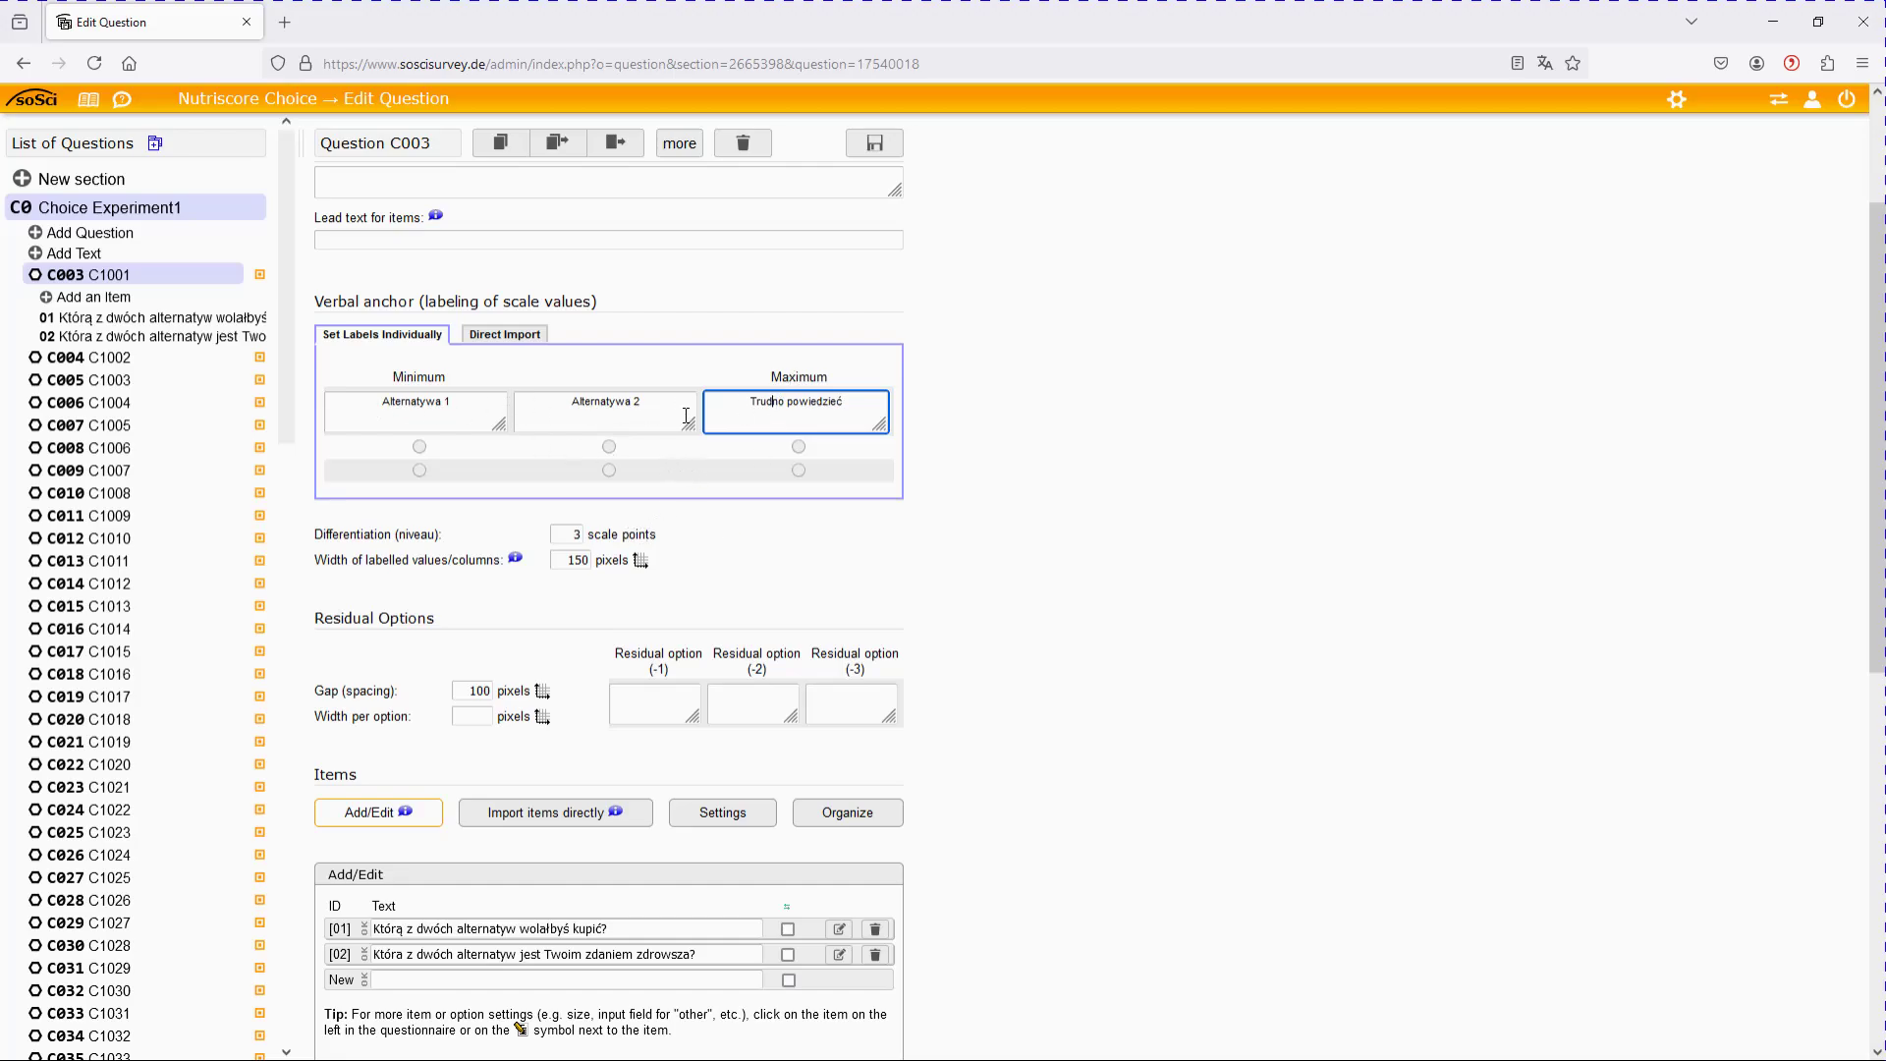
scroll(978, 536, down, 7)
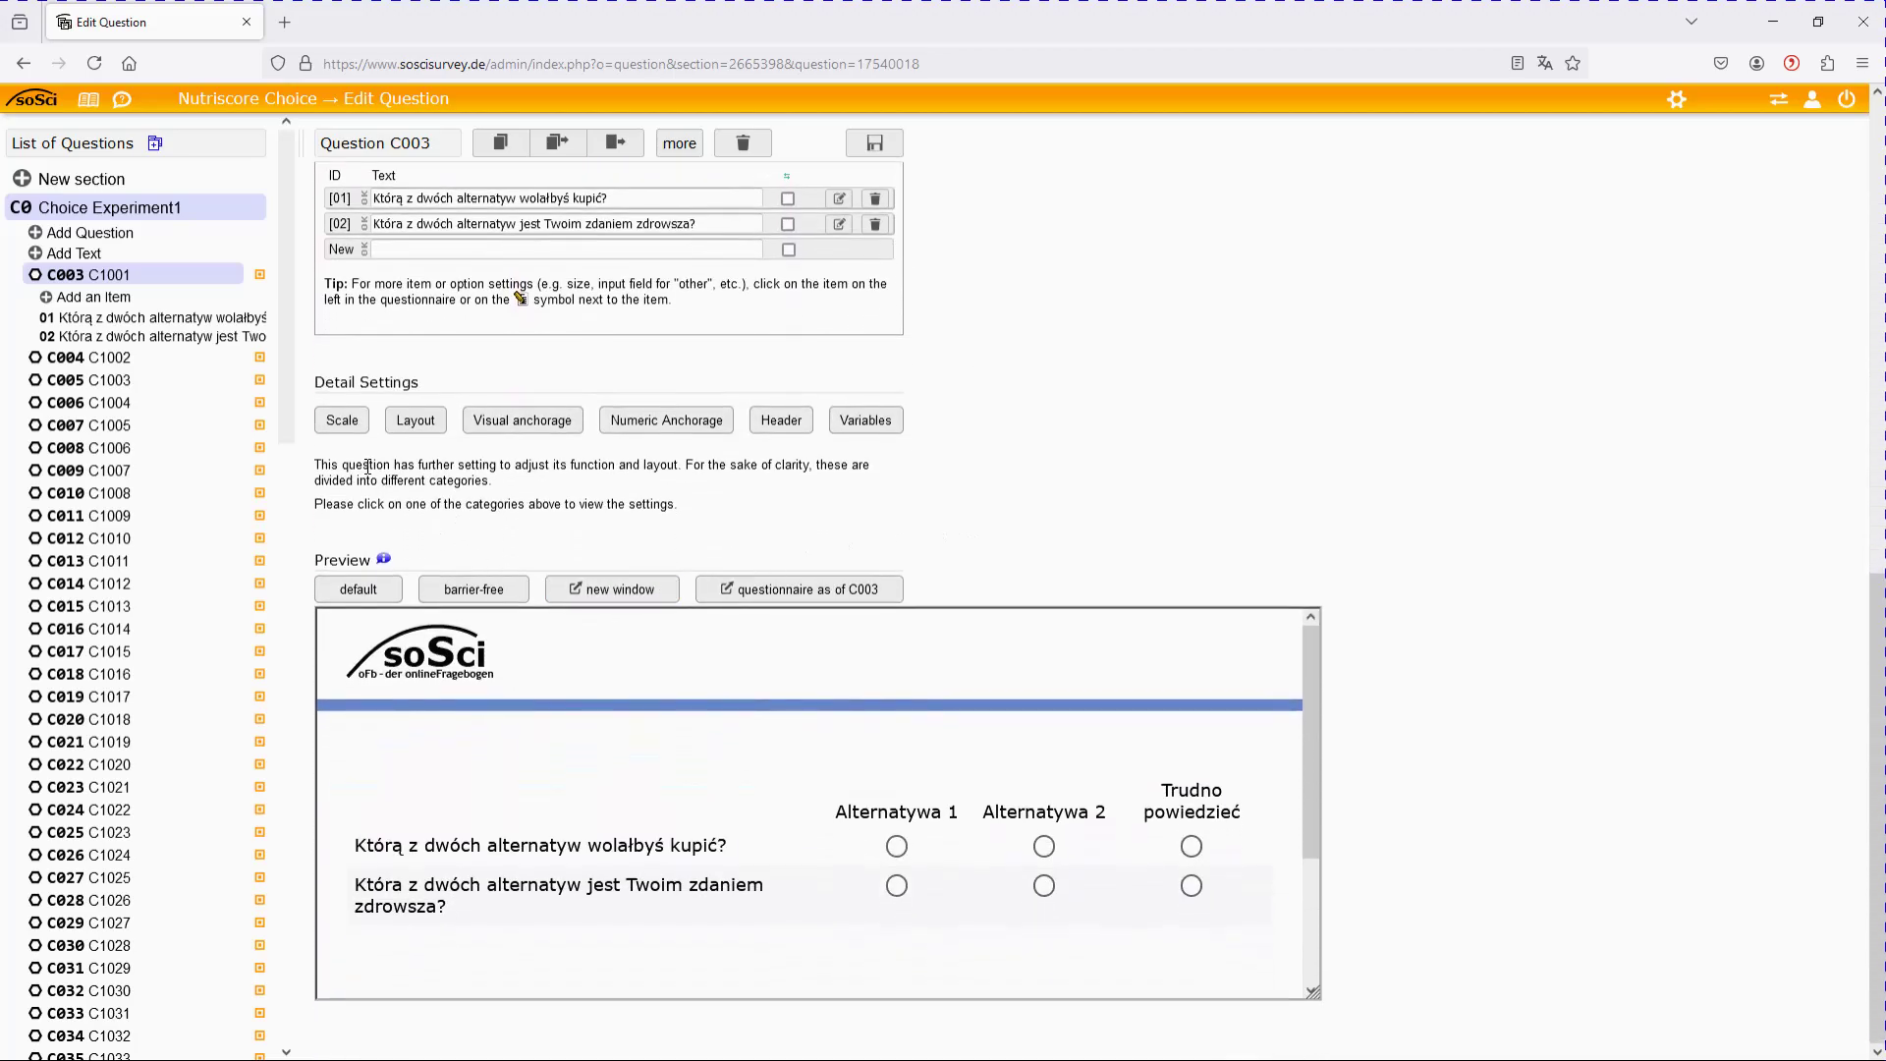
click(344, 422)
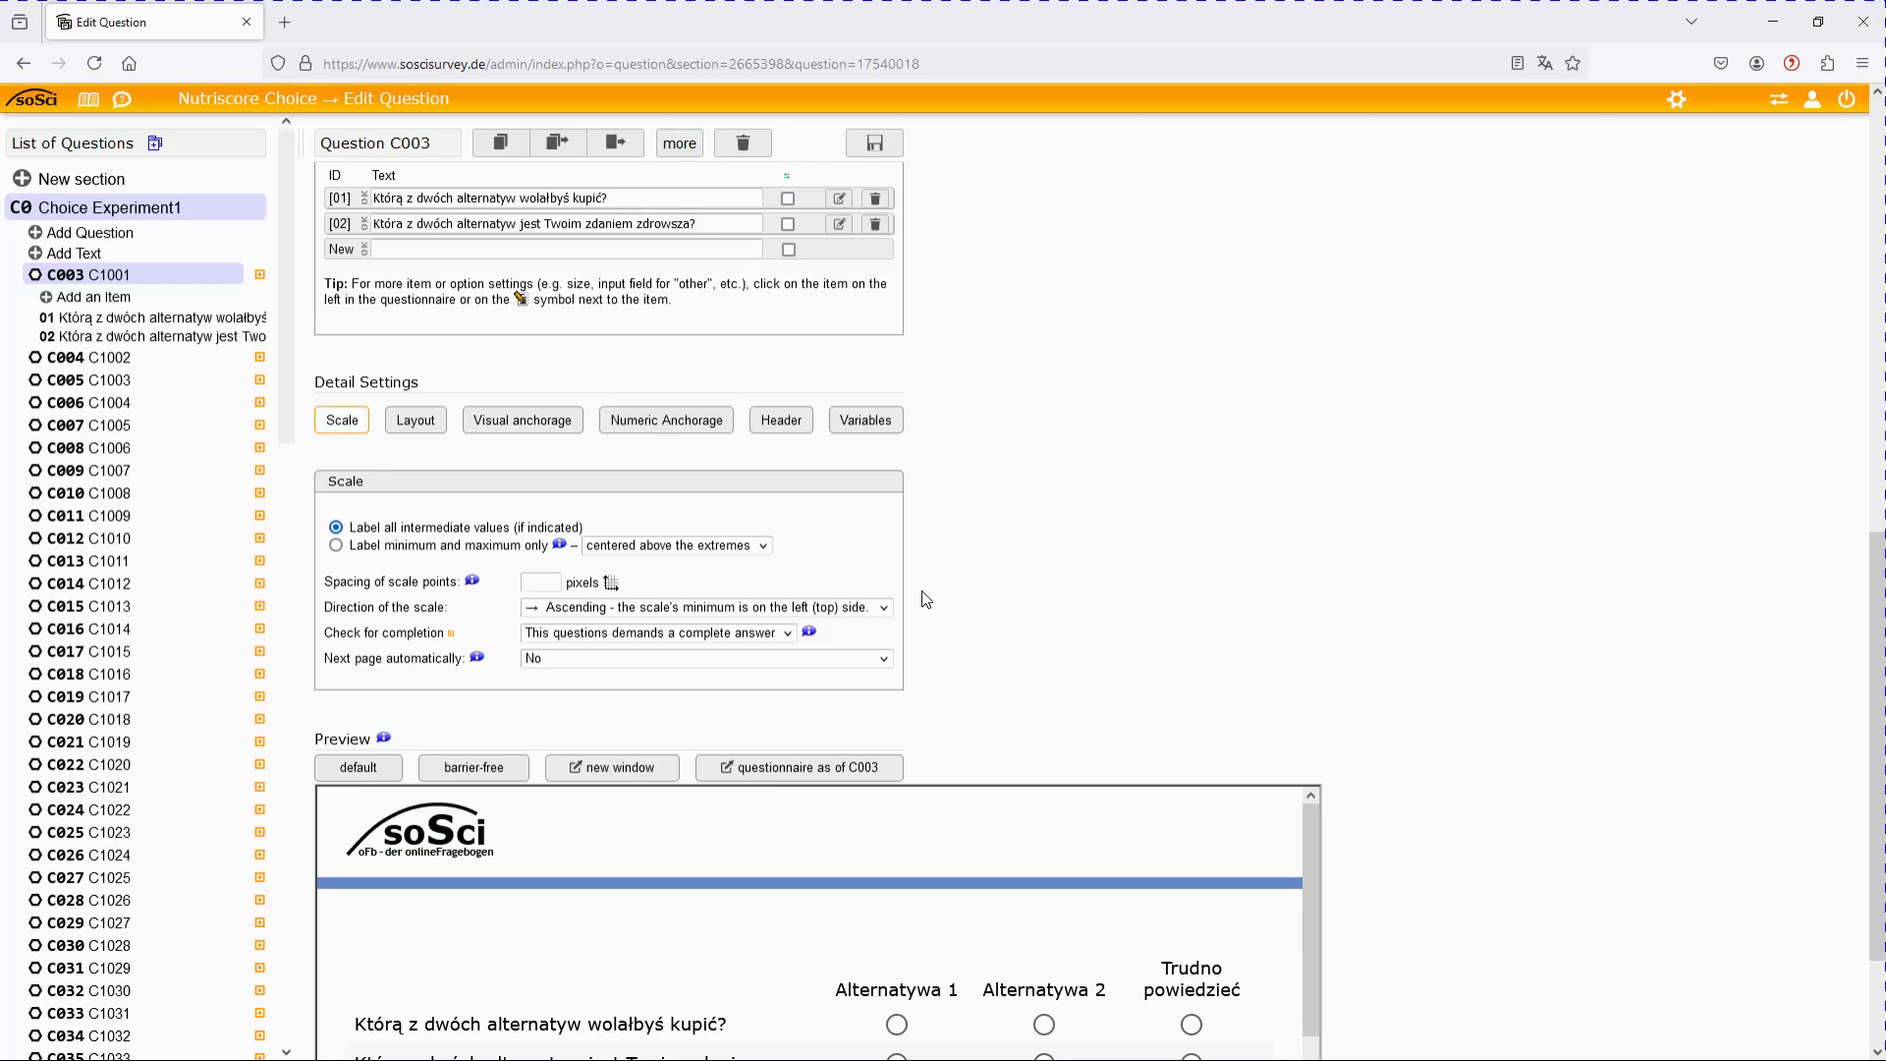
scroll(1285, 586, down, 2)
scroll(1266, 643, down, 1)
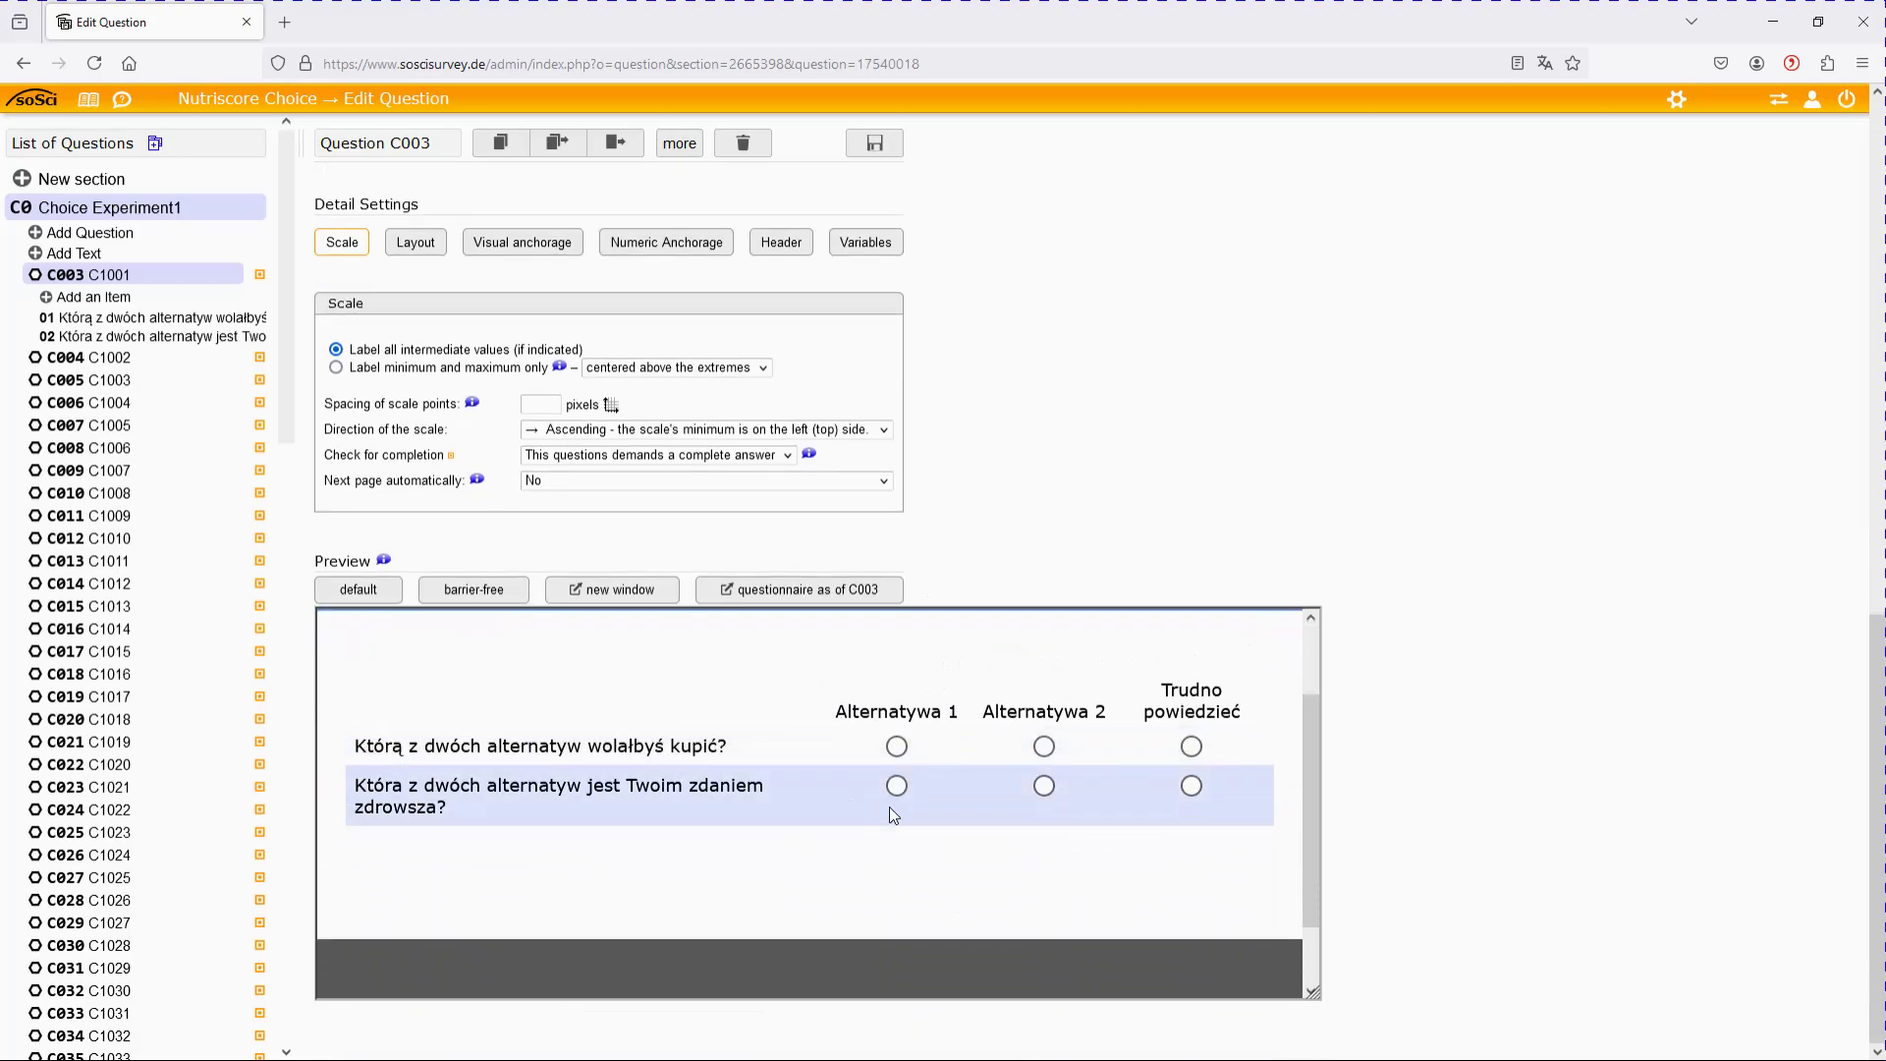
scroll(1243, 627, up, 1)
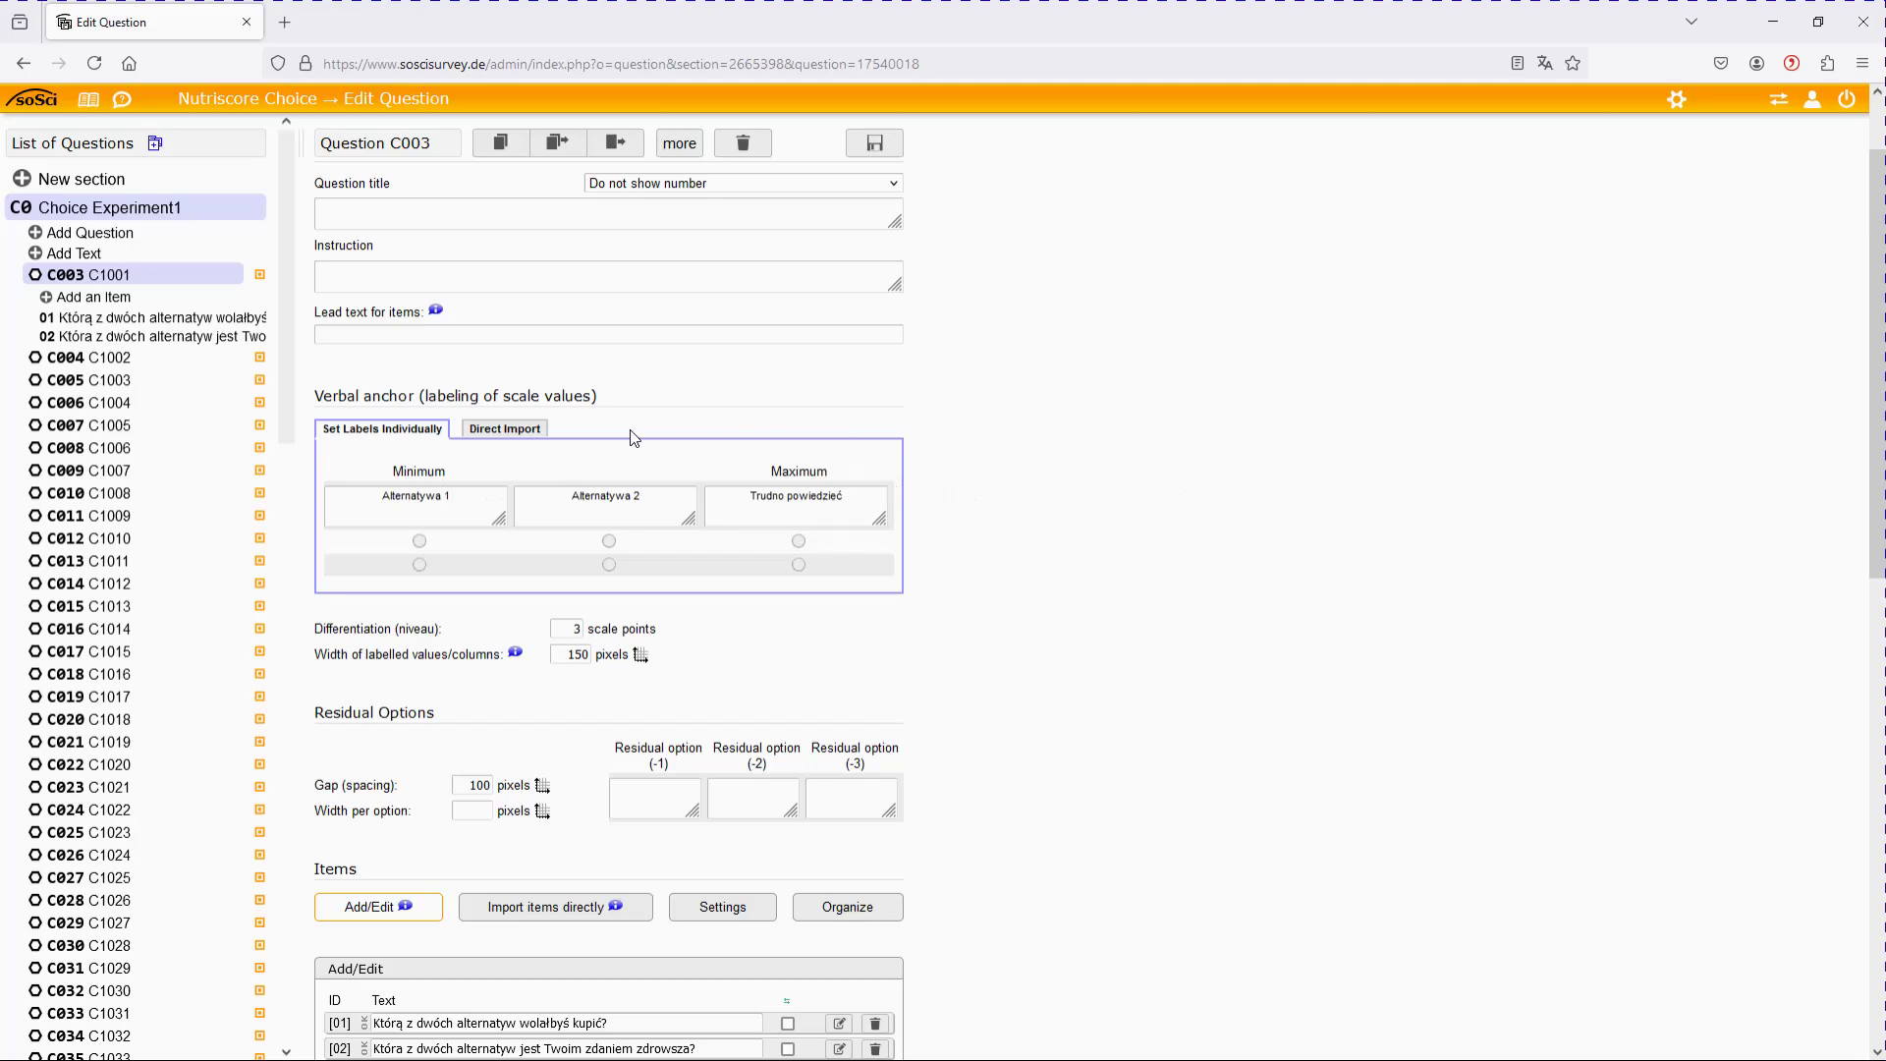
scroll(998, 518, down, 10)
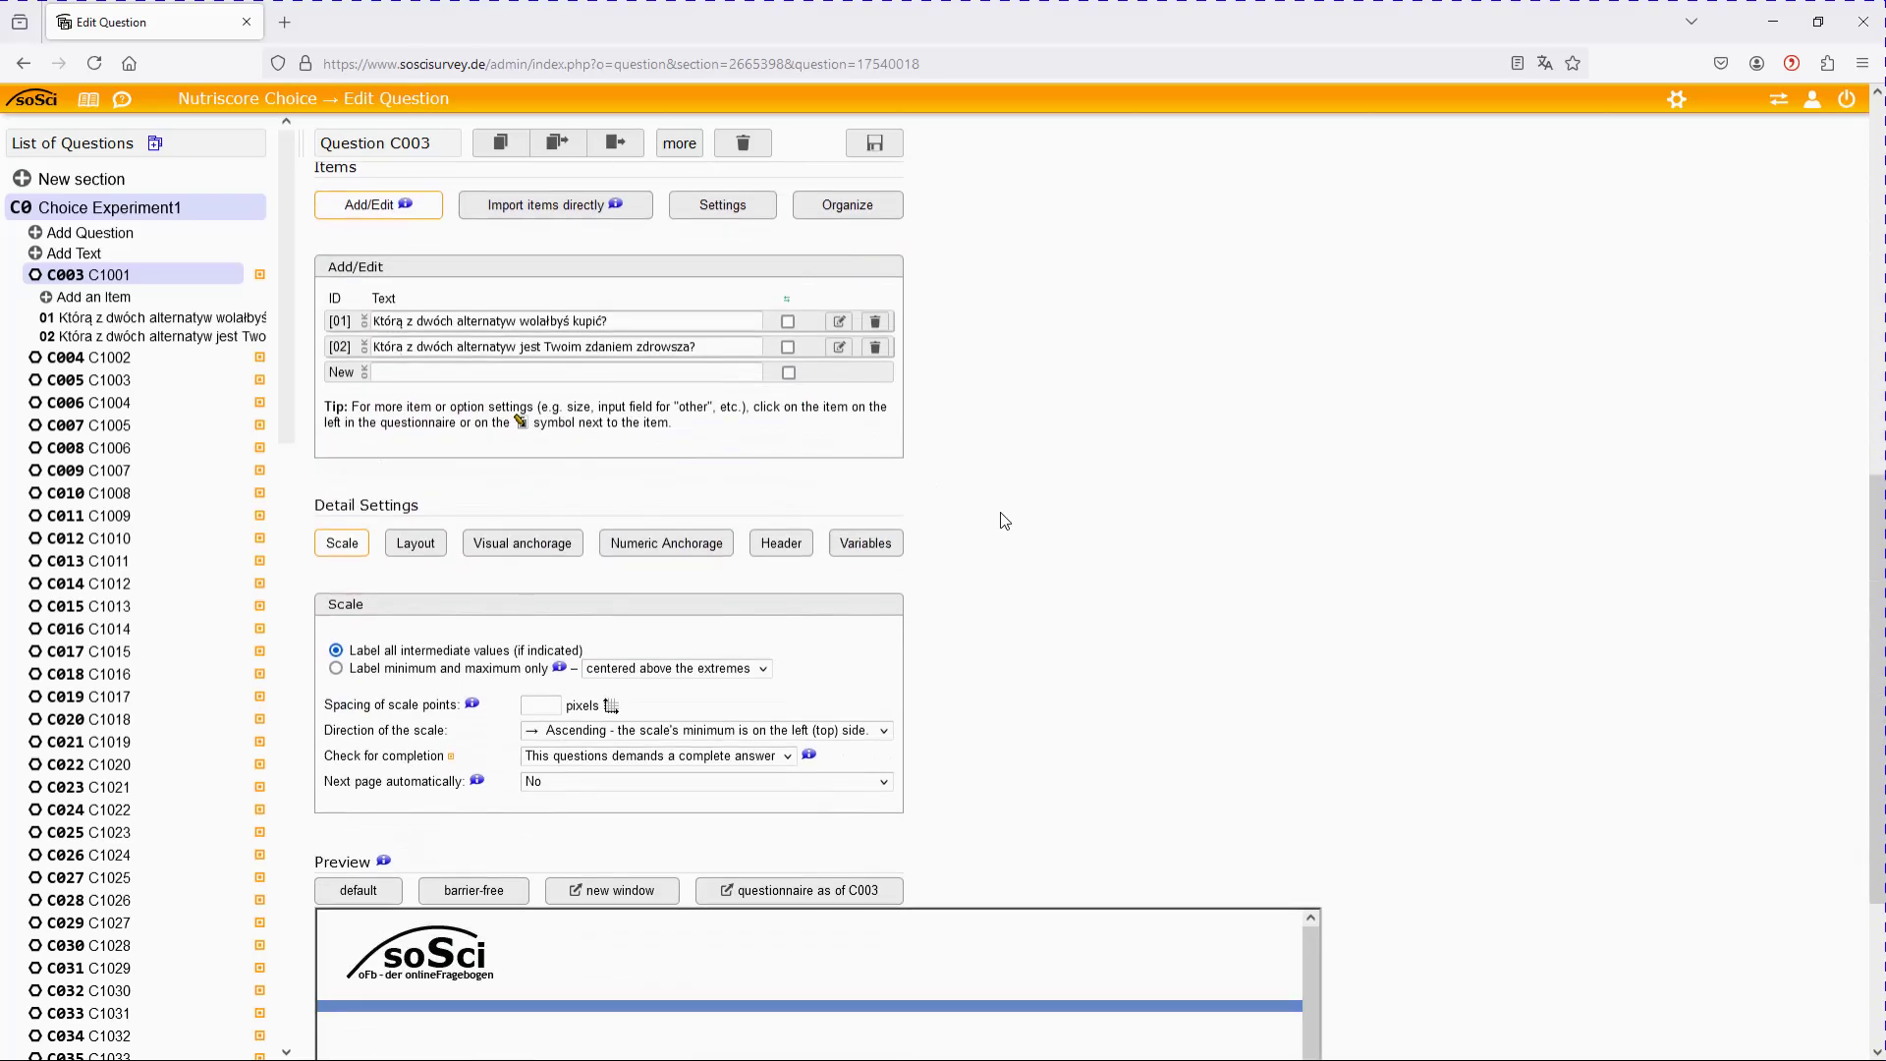
scroll(1115, 717, up, 7)
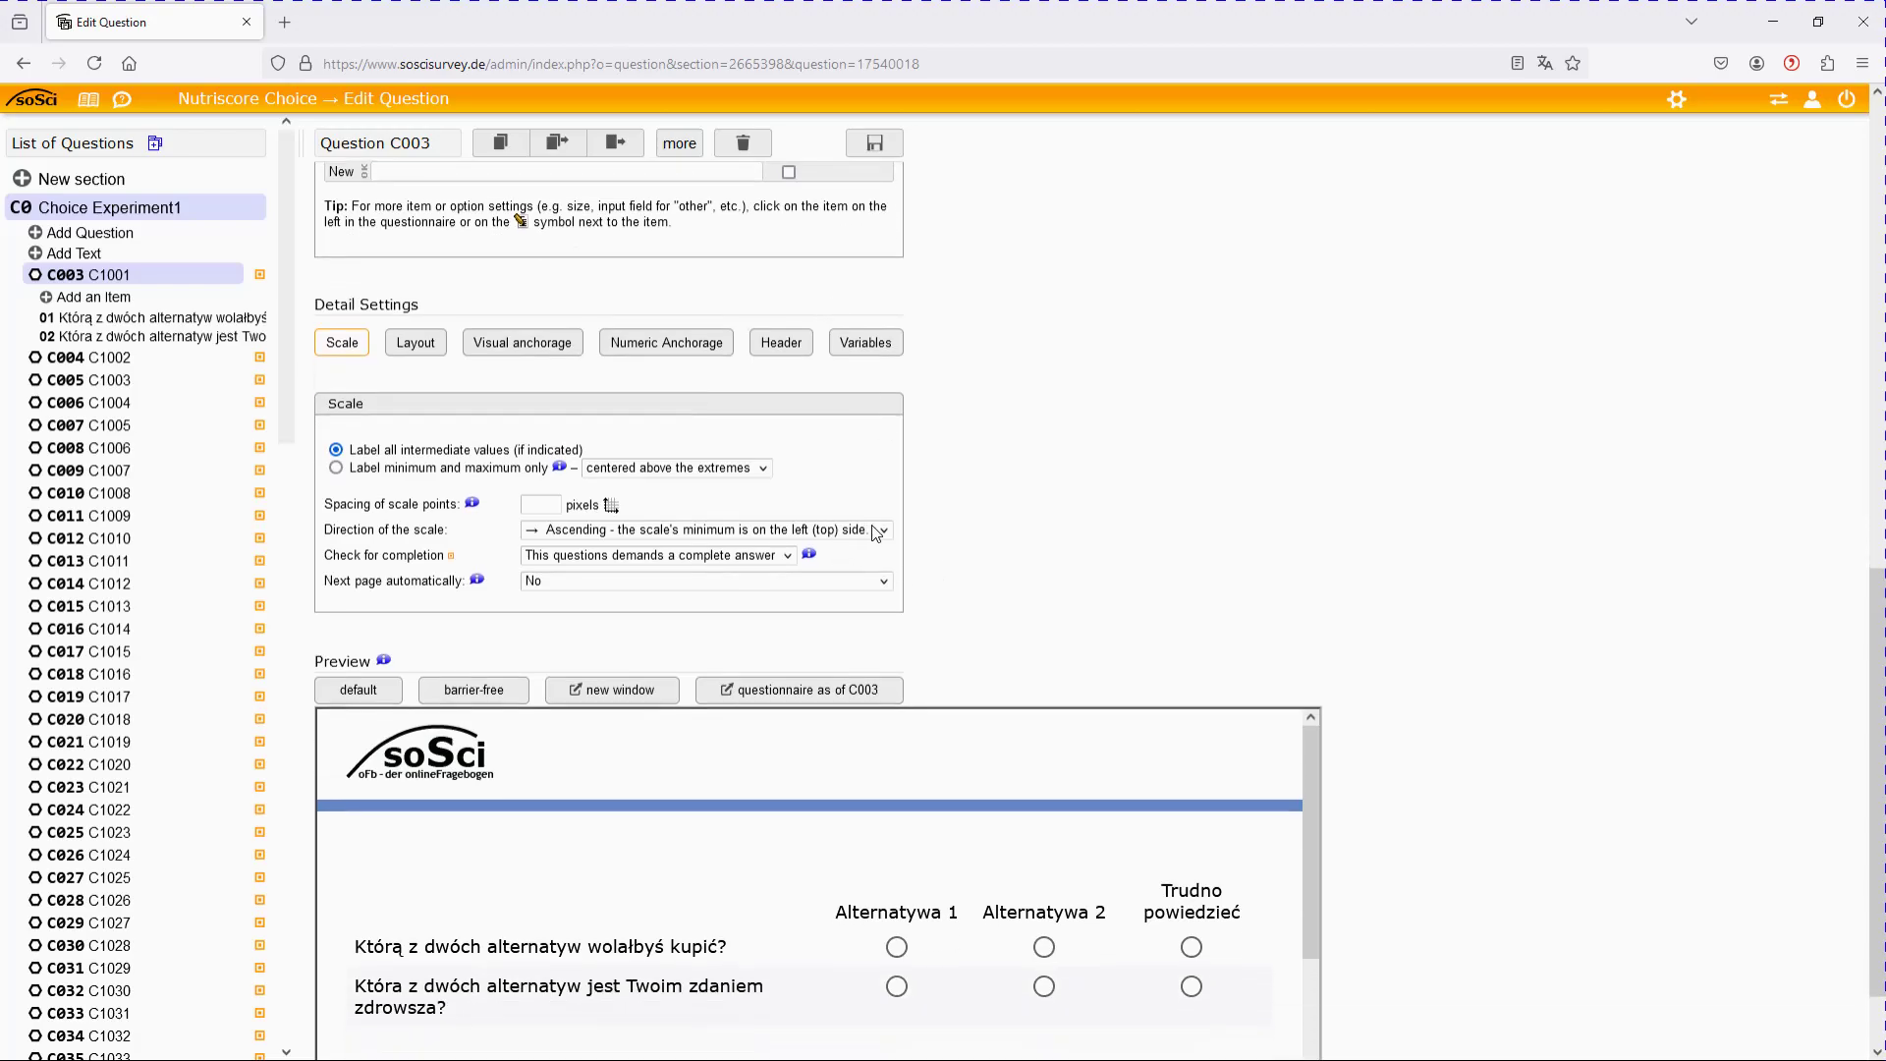
click(885, 530)
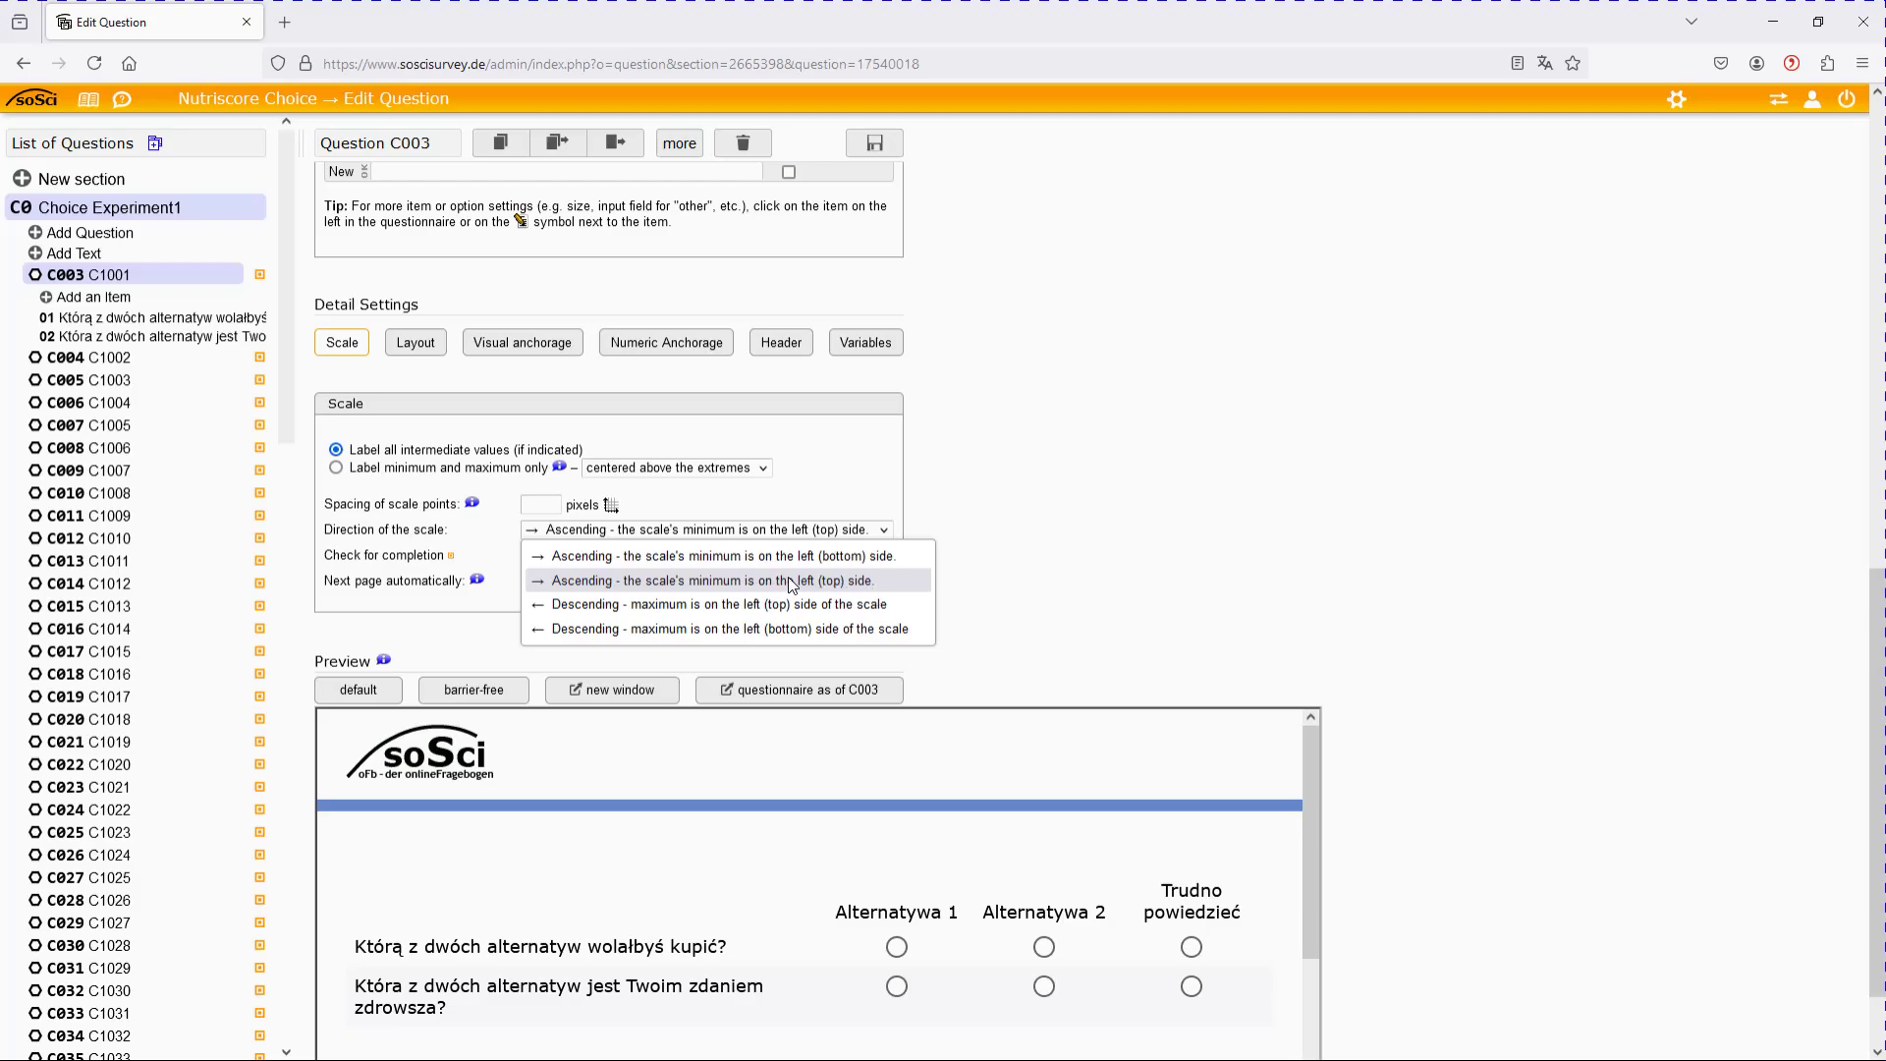
click(1085, 593)
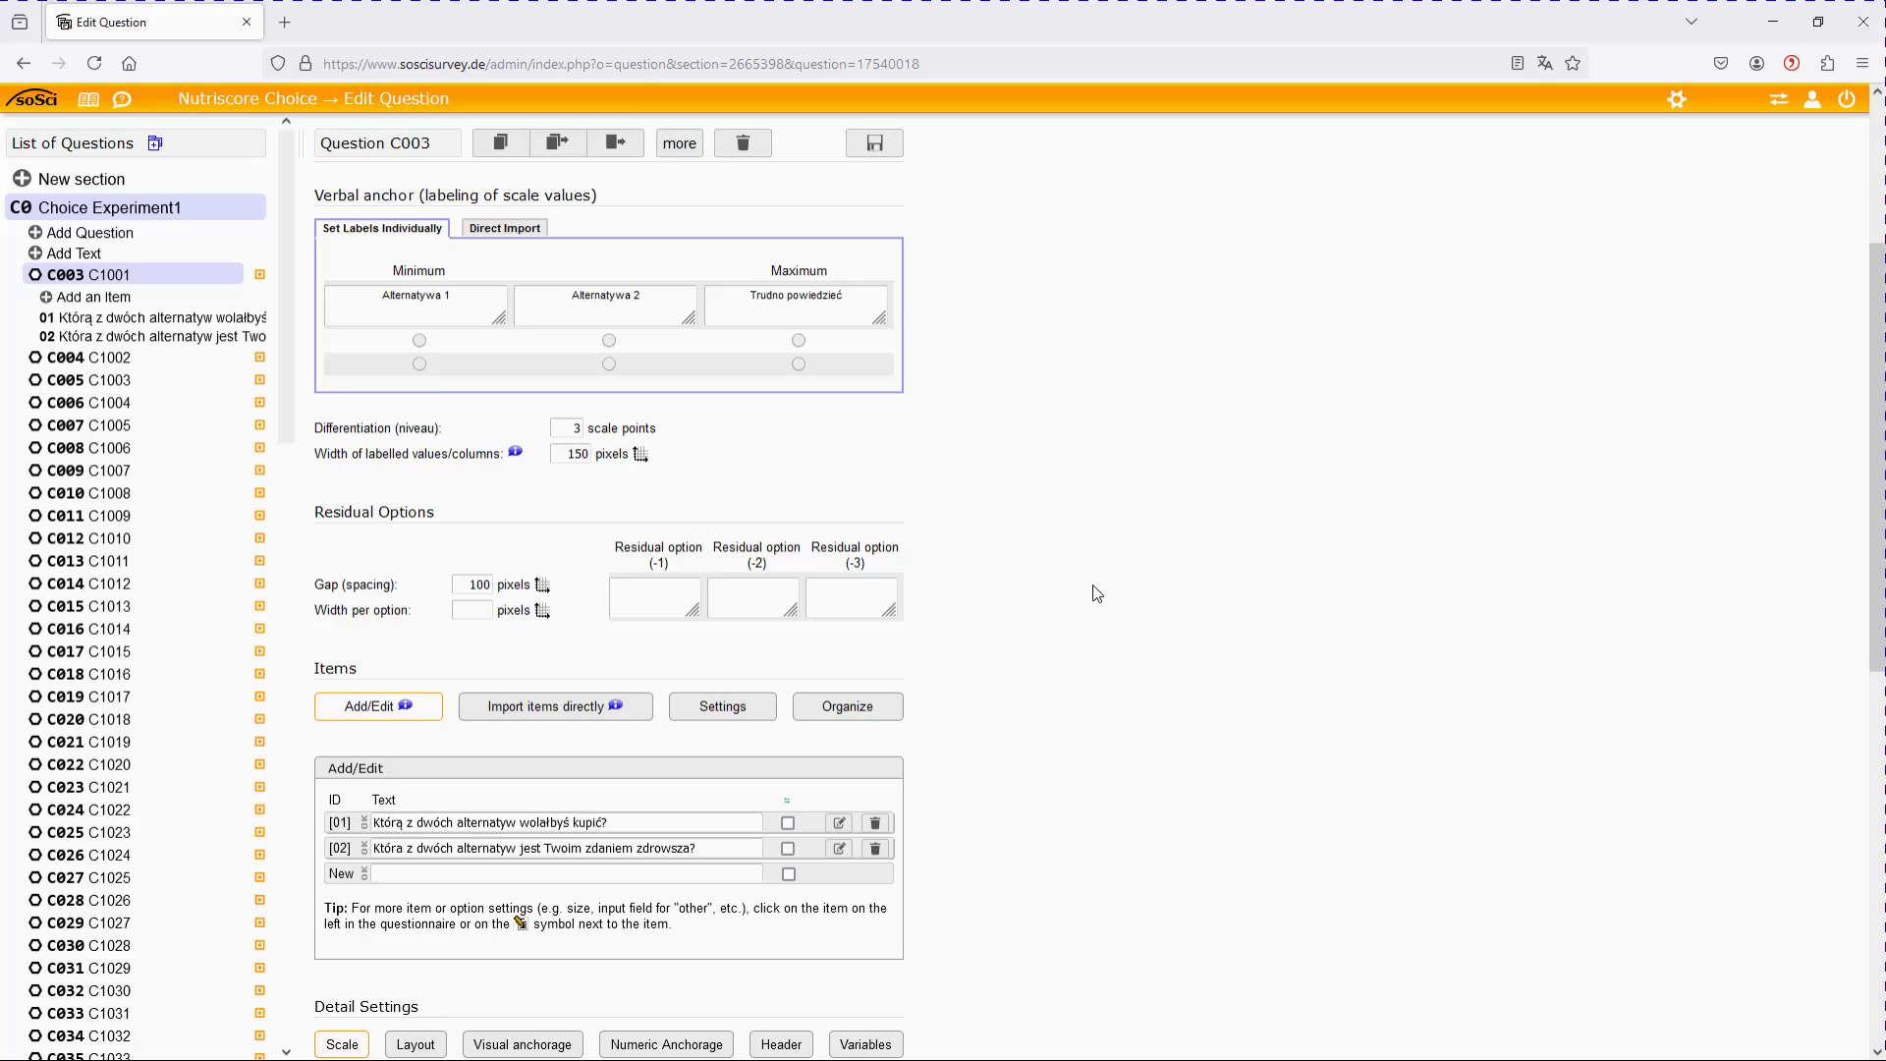
scroll(1096, 593, up, 1)
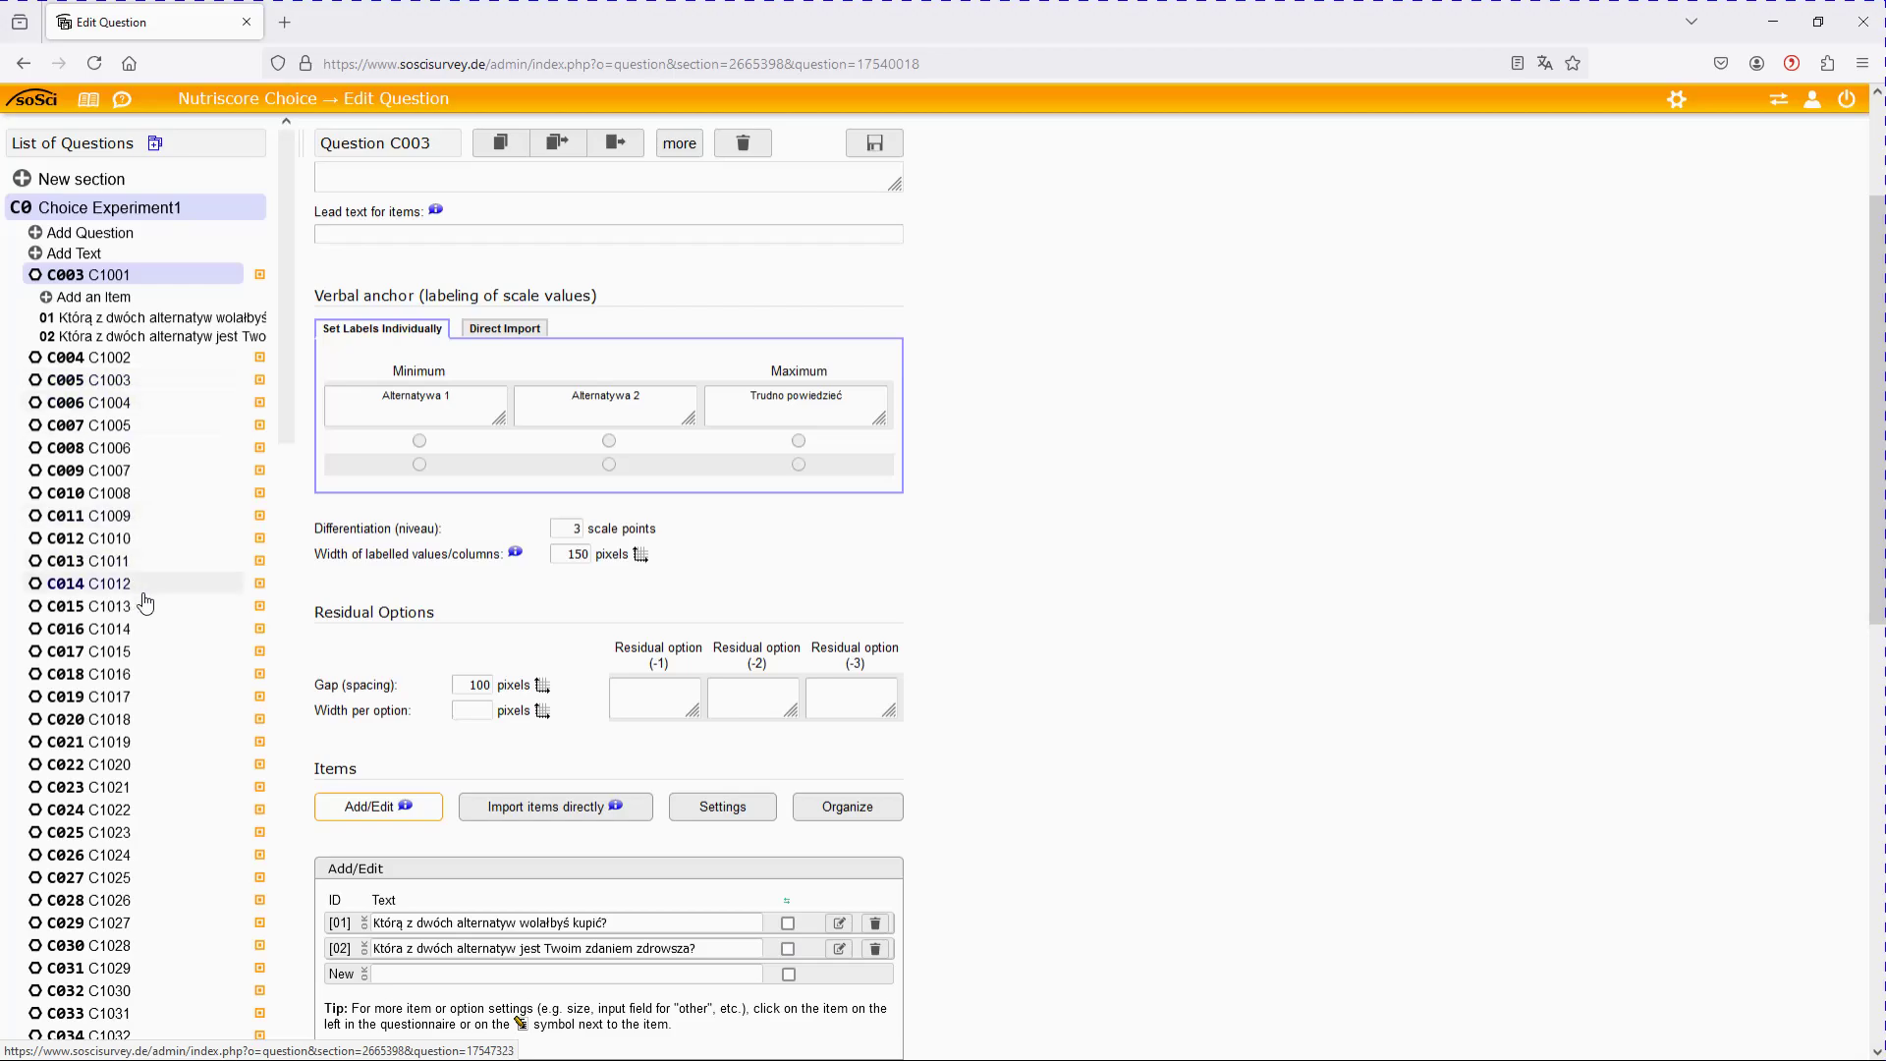
scroll(148, 599, down, 15)
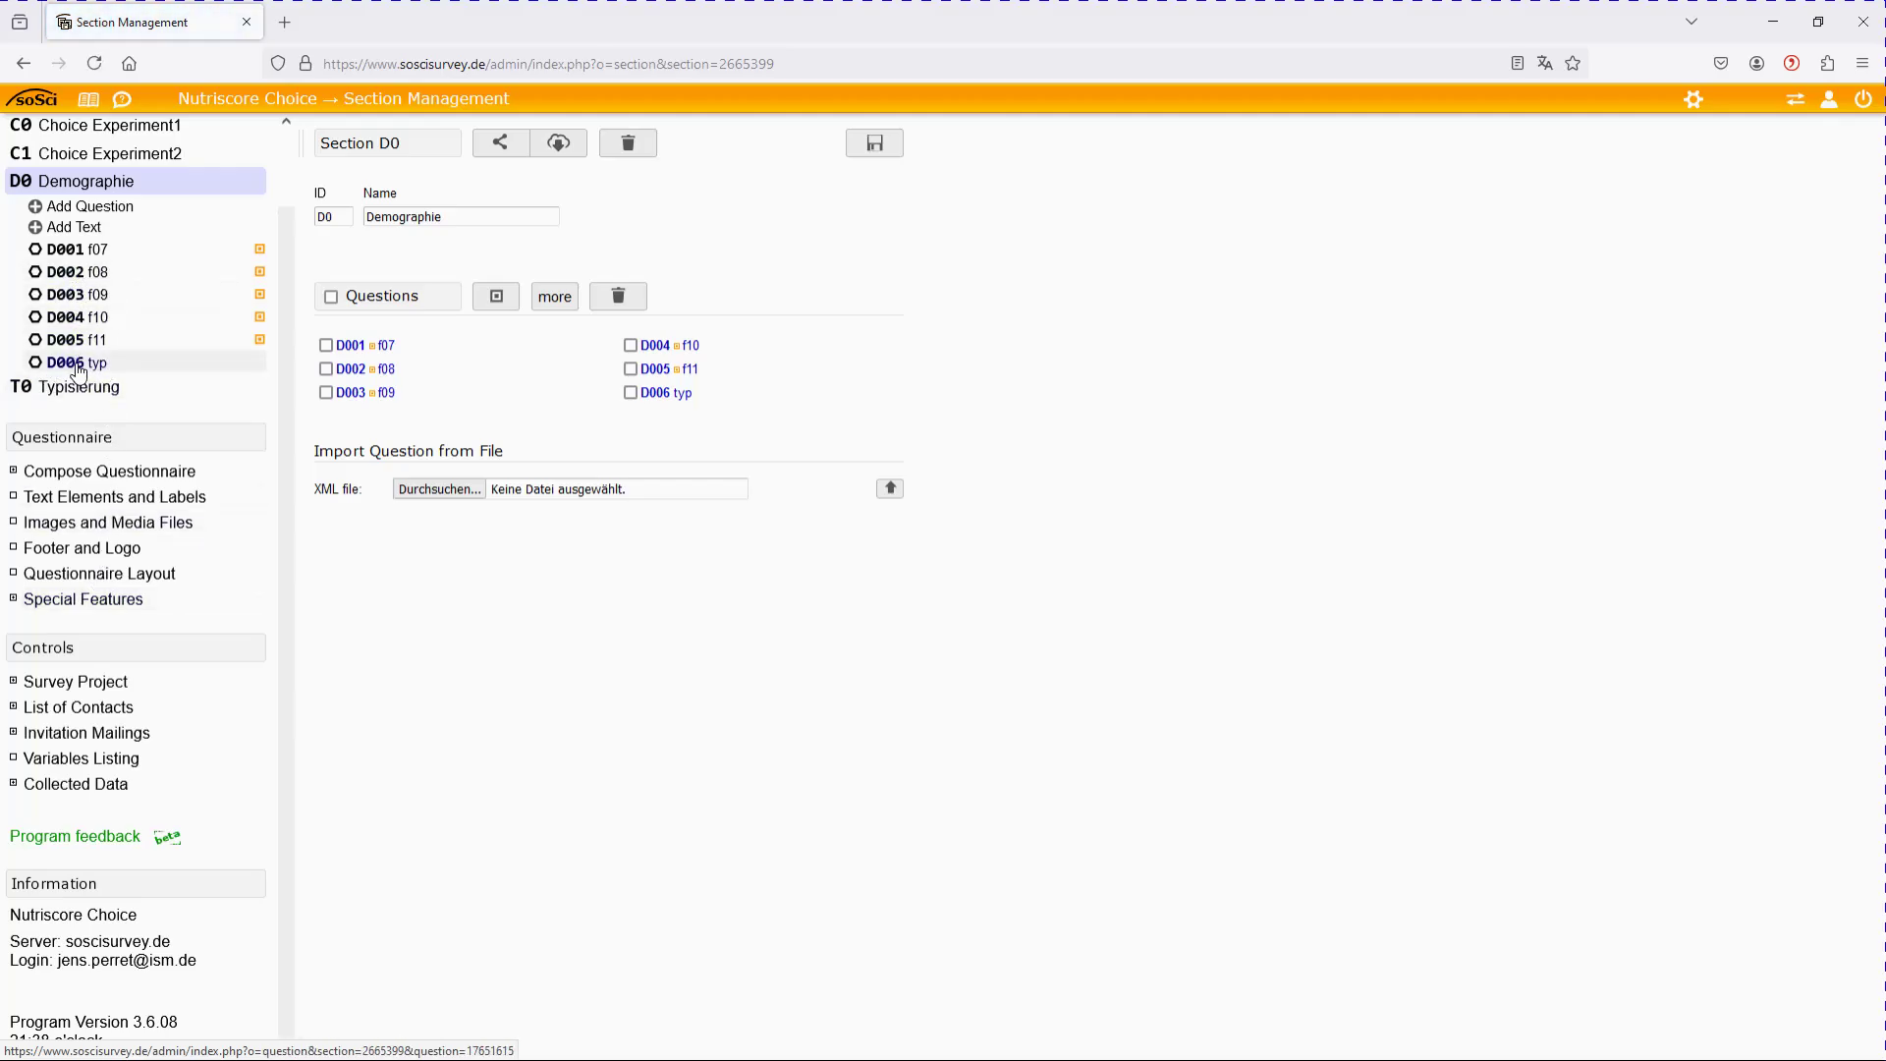
Open device question D006 'typ' from the Demographie section for editing
click(79, 364)
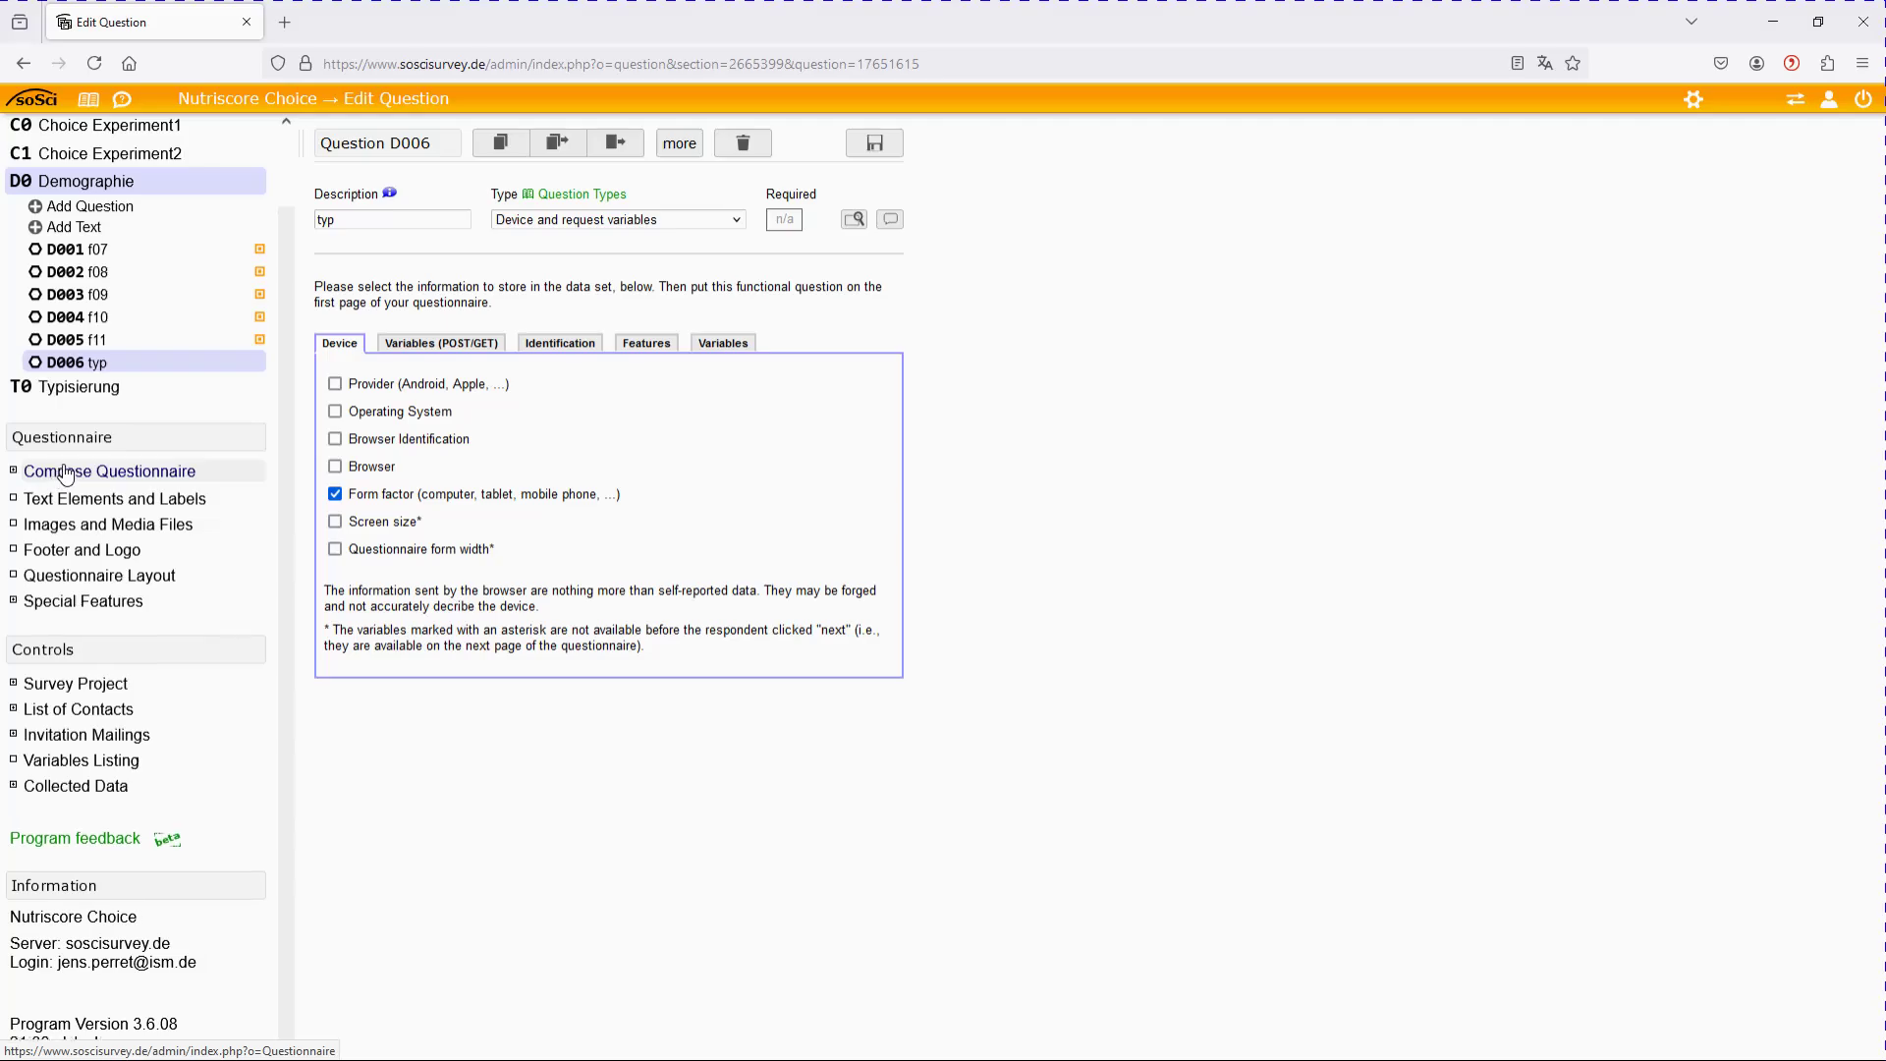
Go to Compose Questionnaire, showing page 05 with random generator C075 and its PHP code
click(113, 475)
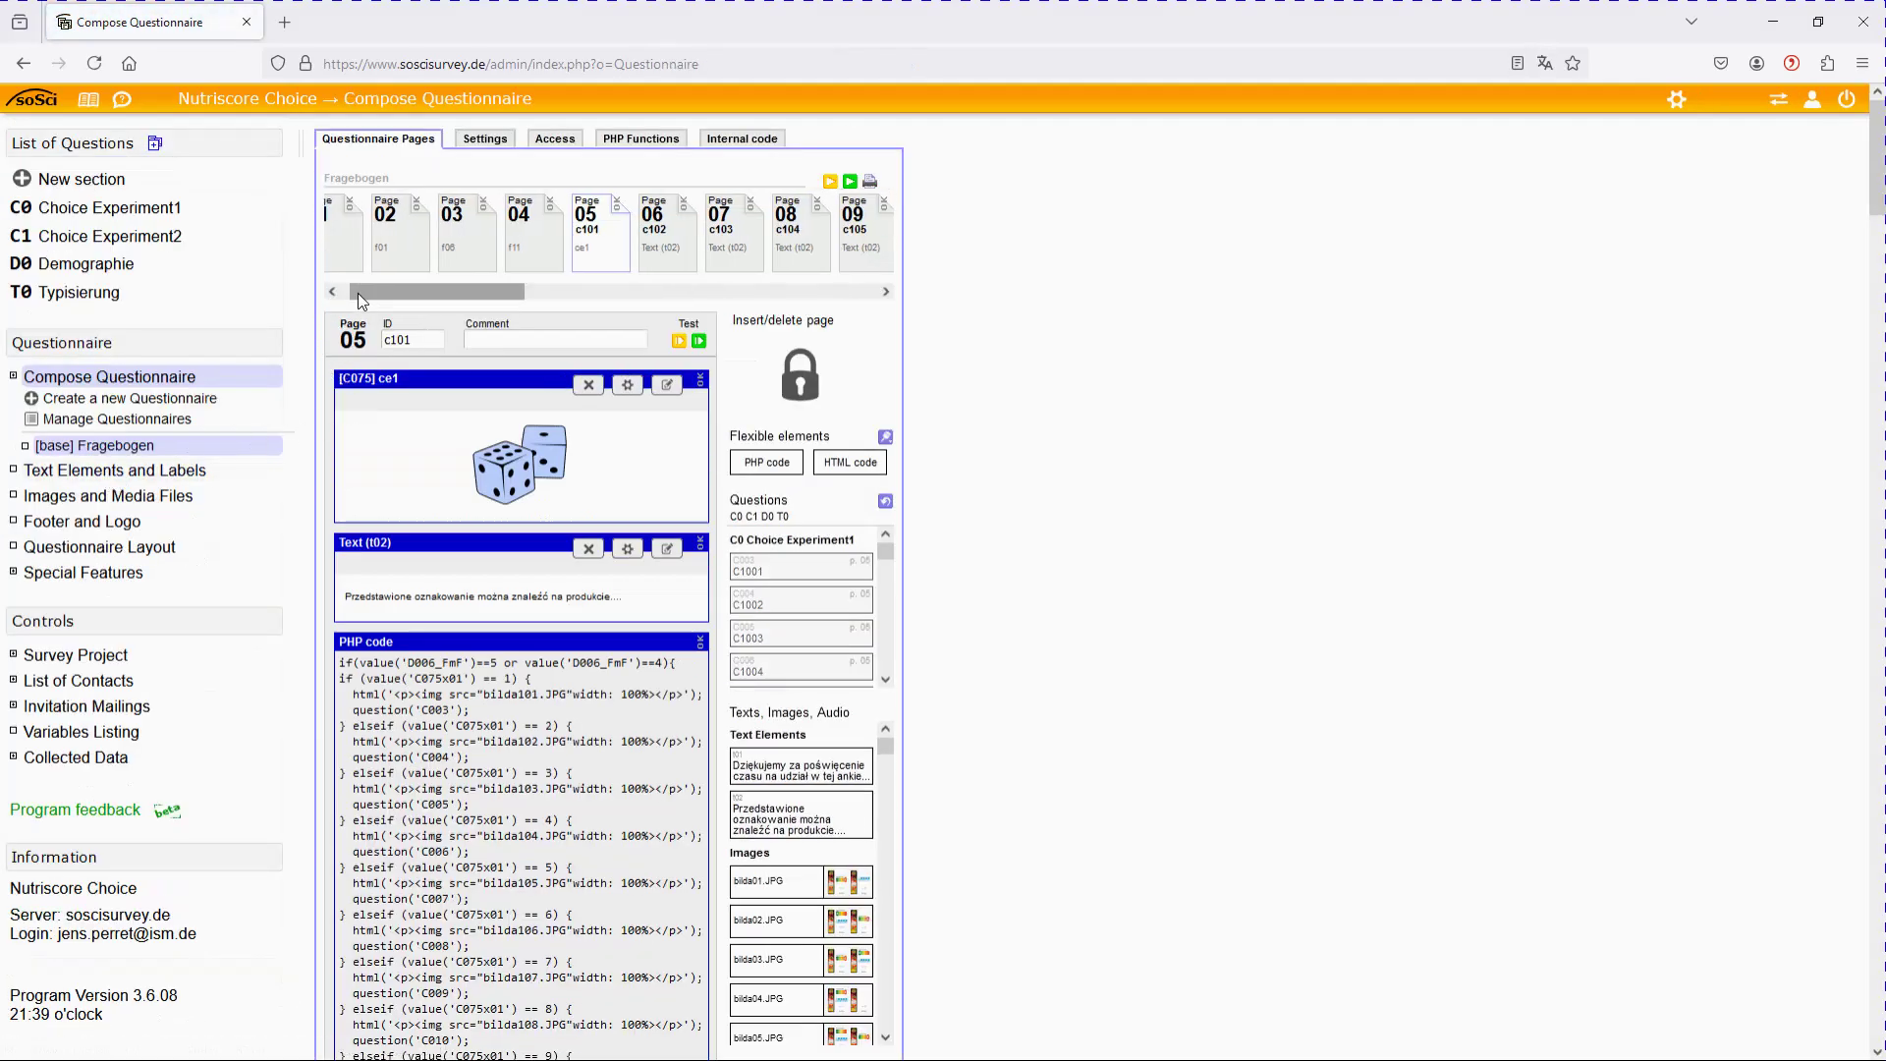
View Page 01's contents, with D006 and text t01, then switch back to Page 05
click(334, 292)
click(344, 248)
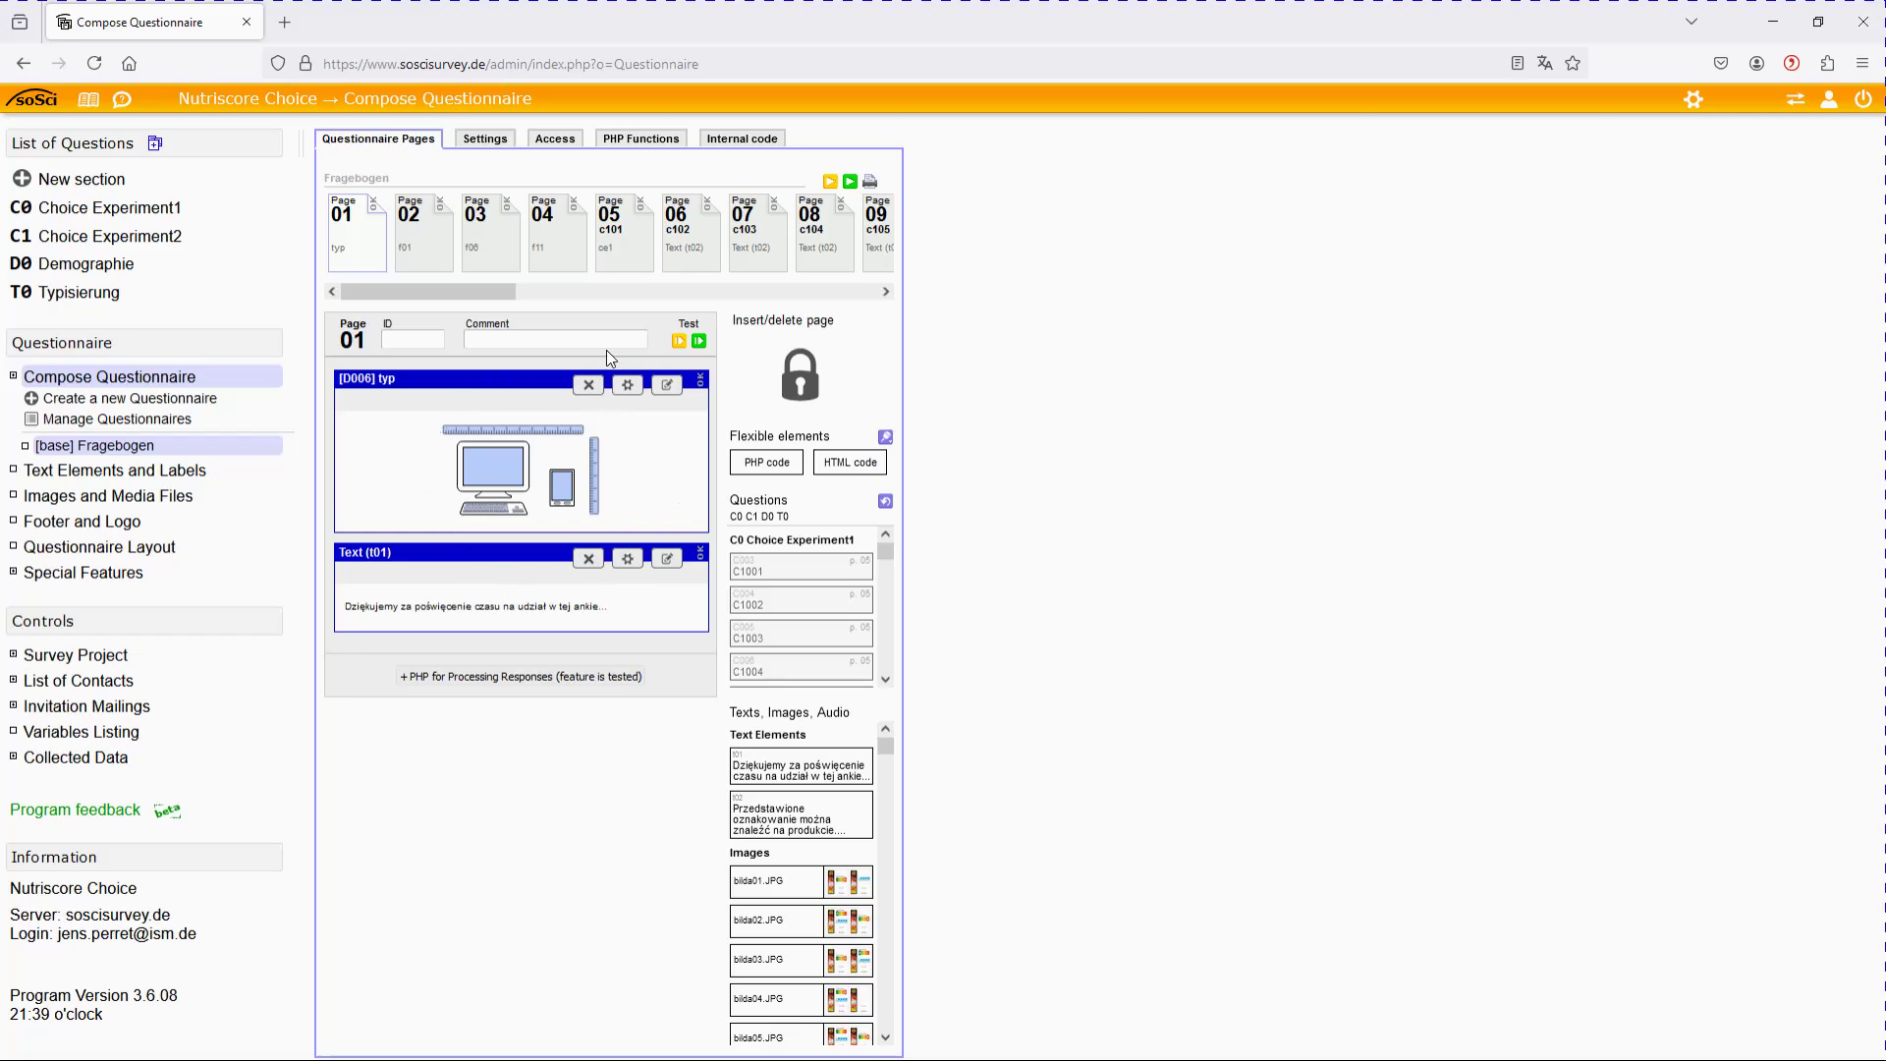
click(603, 247)
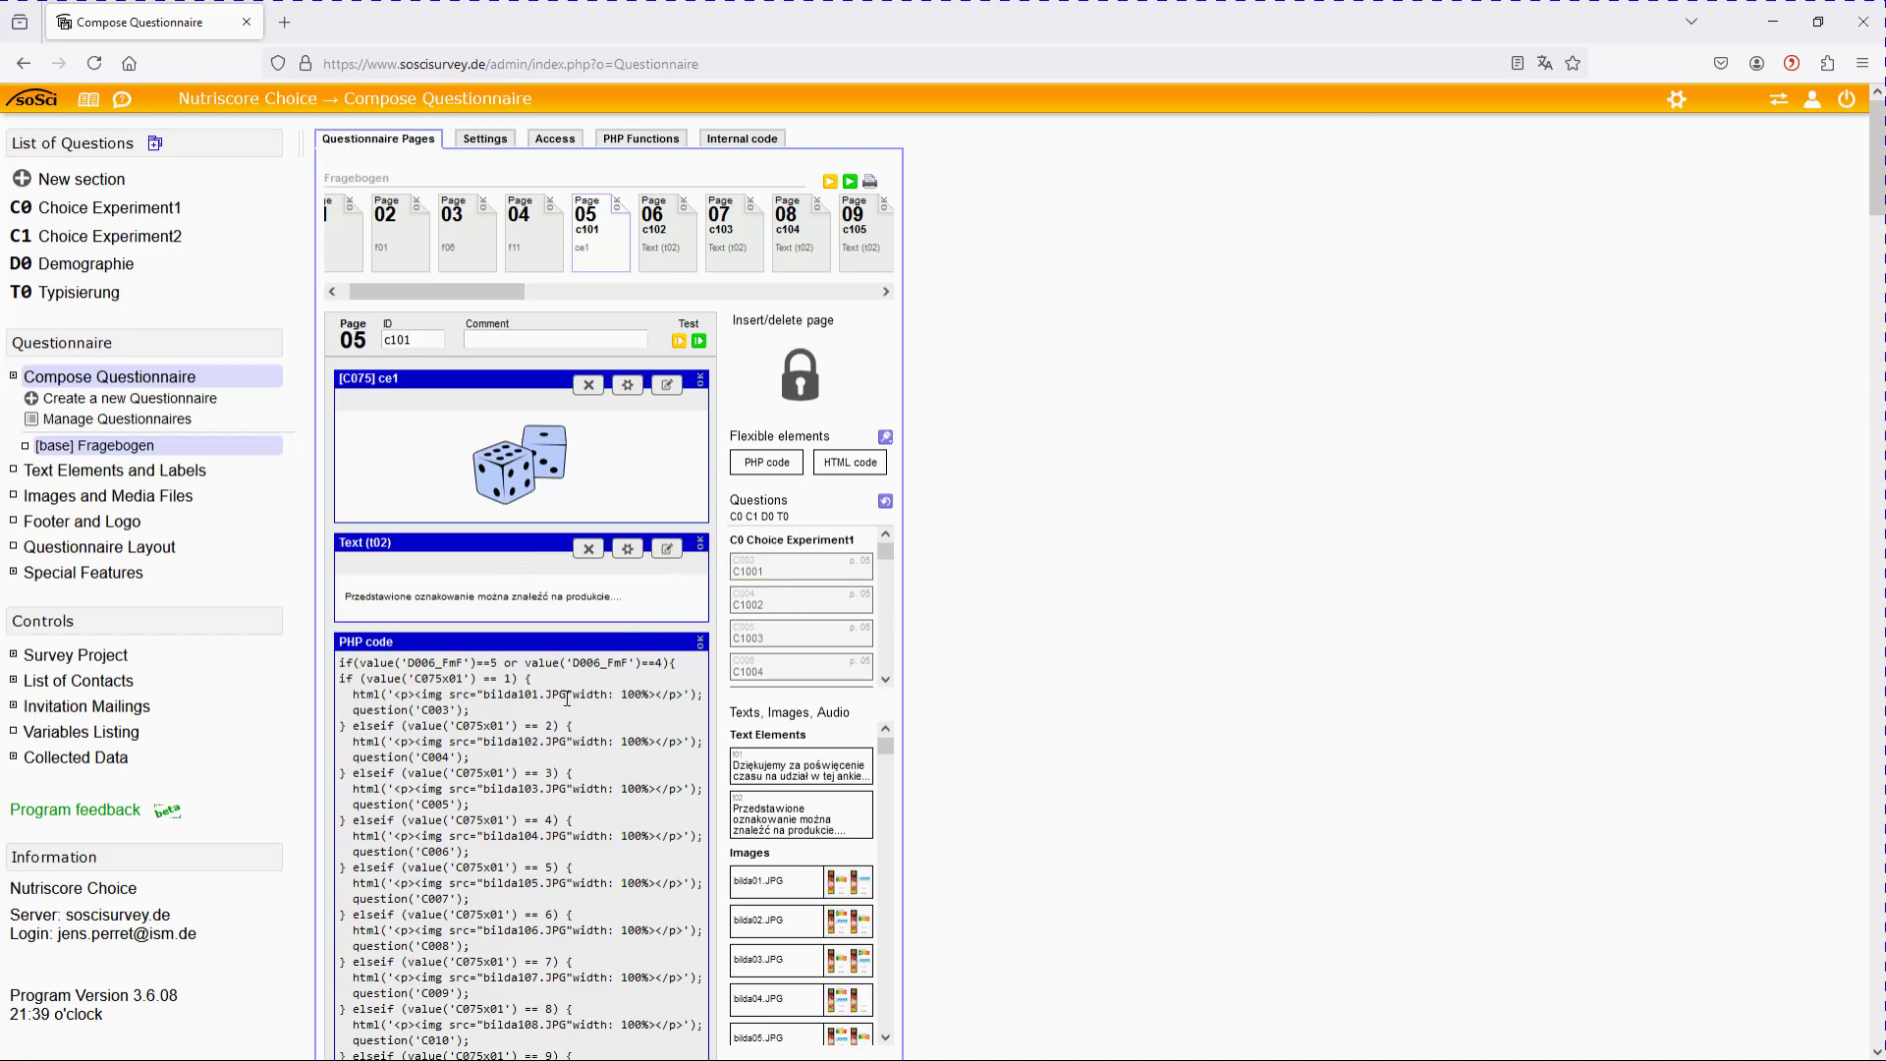
Scroll down Page 05's PHP code to see cases like C075x01 = 12 showing bilda112.JPG
scroll(567, 698, down, 2)
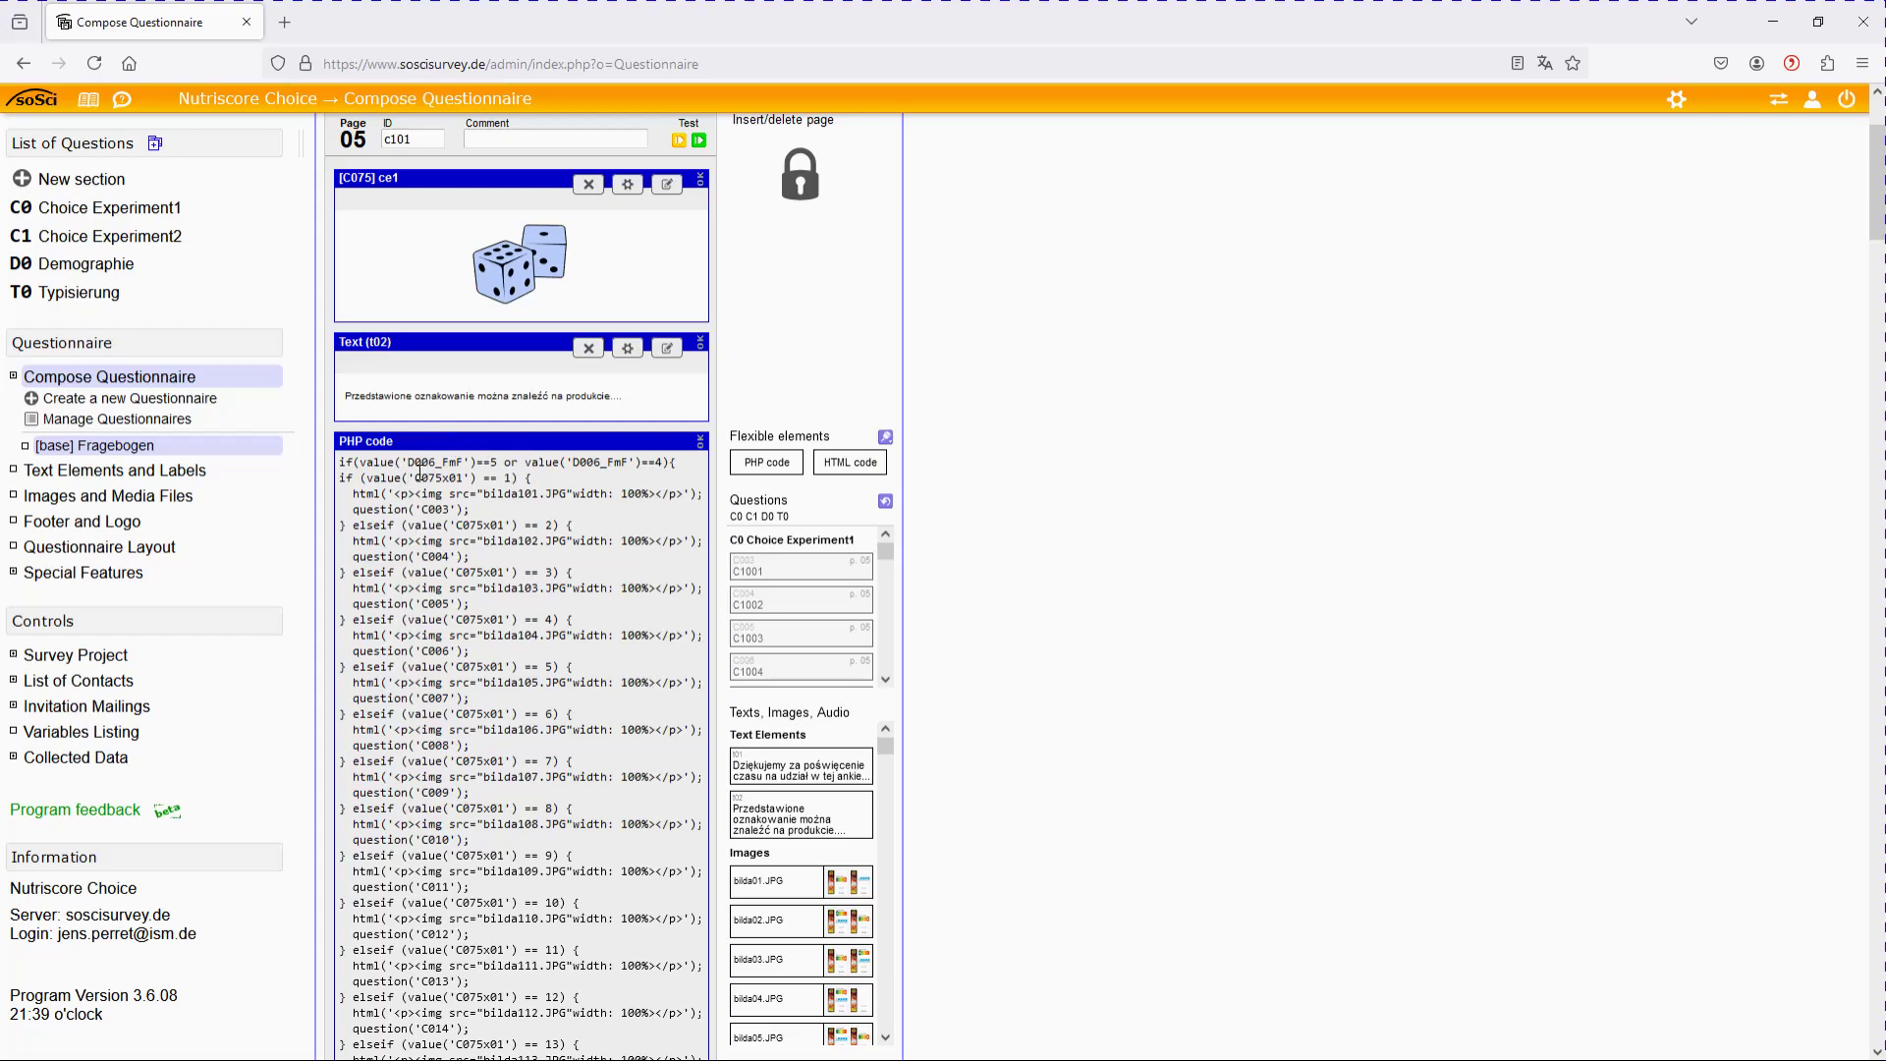
click(342, 462)
drag(342, 462, 686, 455)
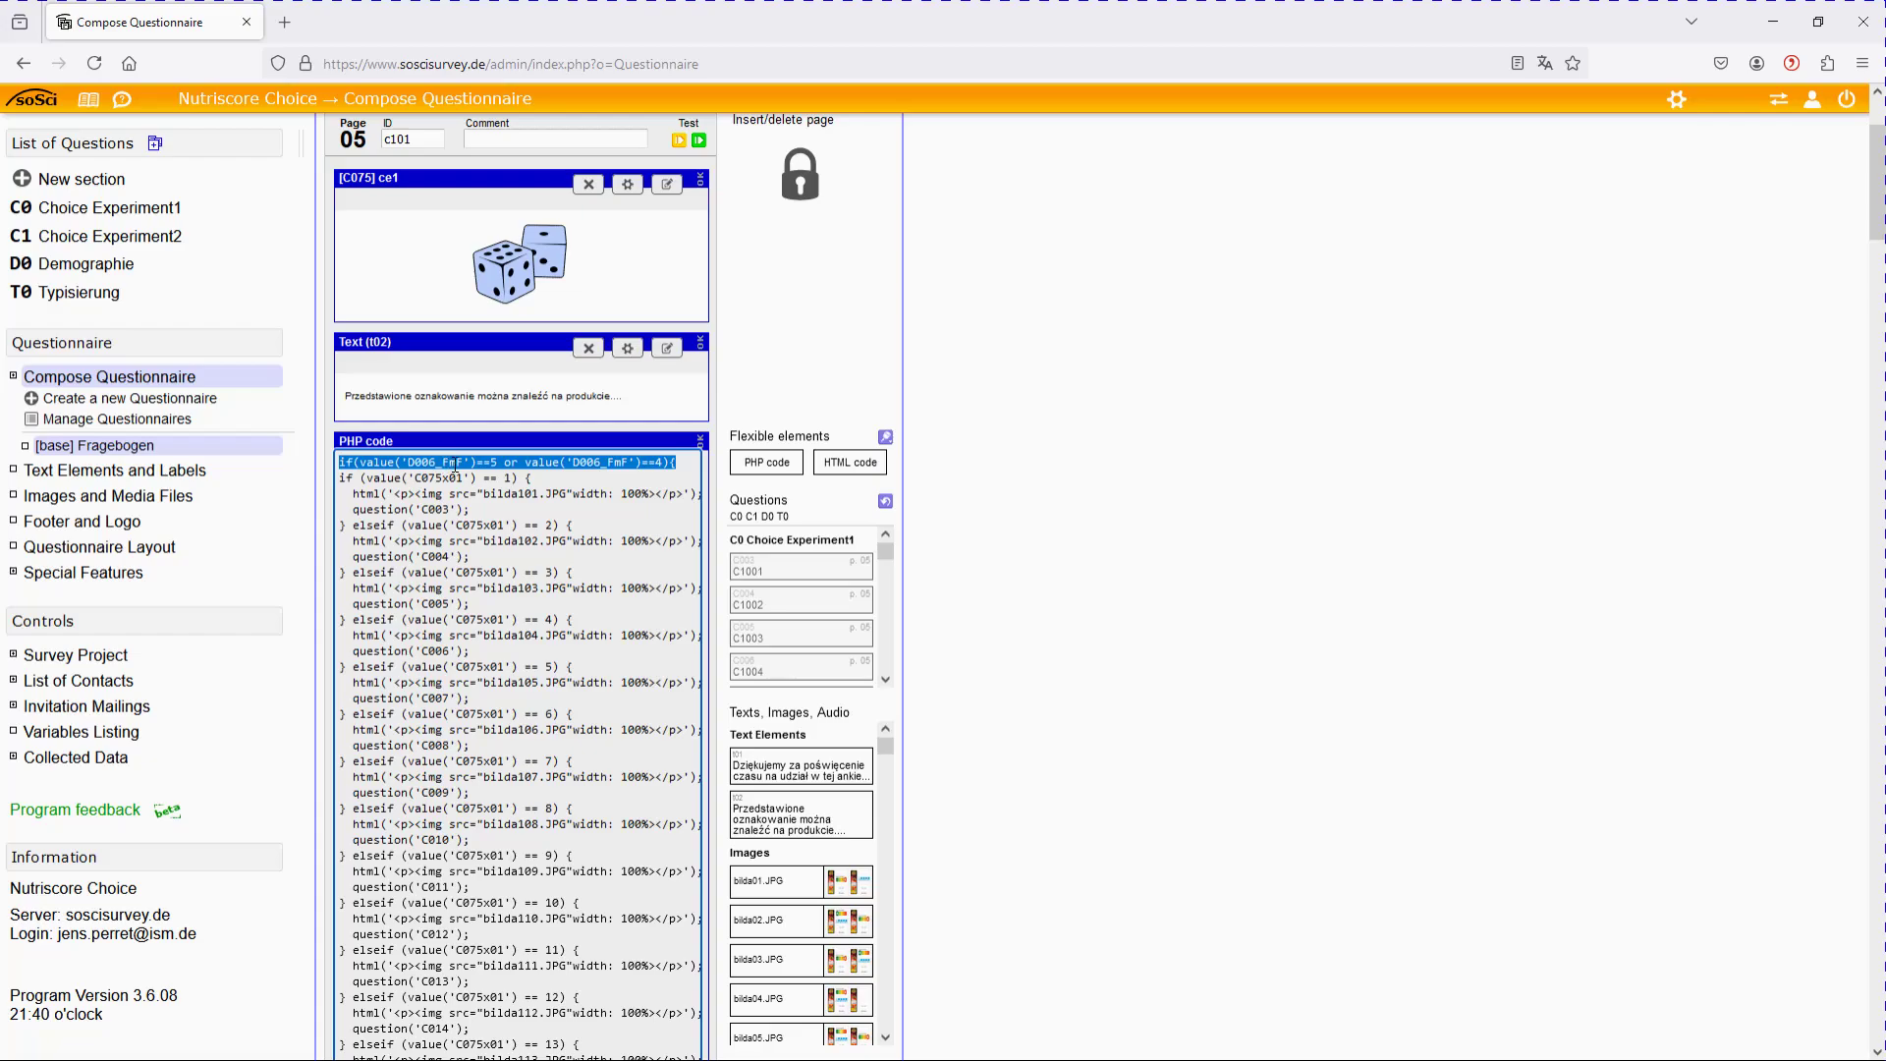
drag(410, 462, 437, 460)
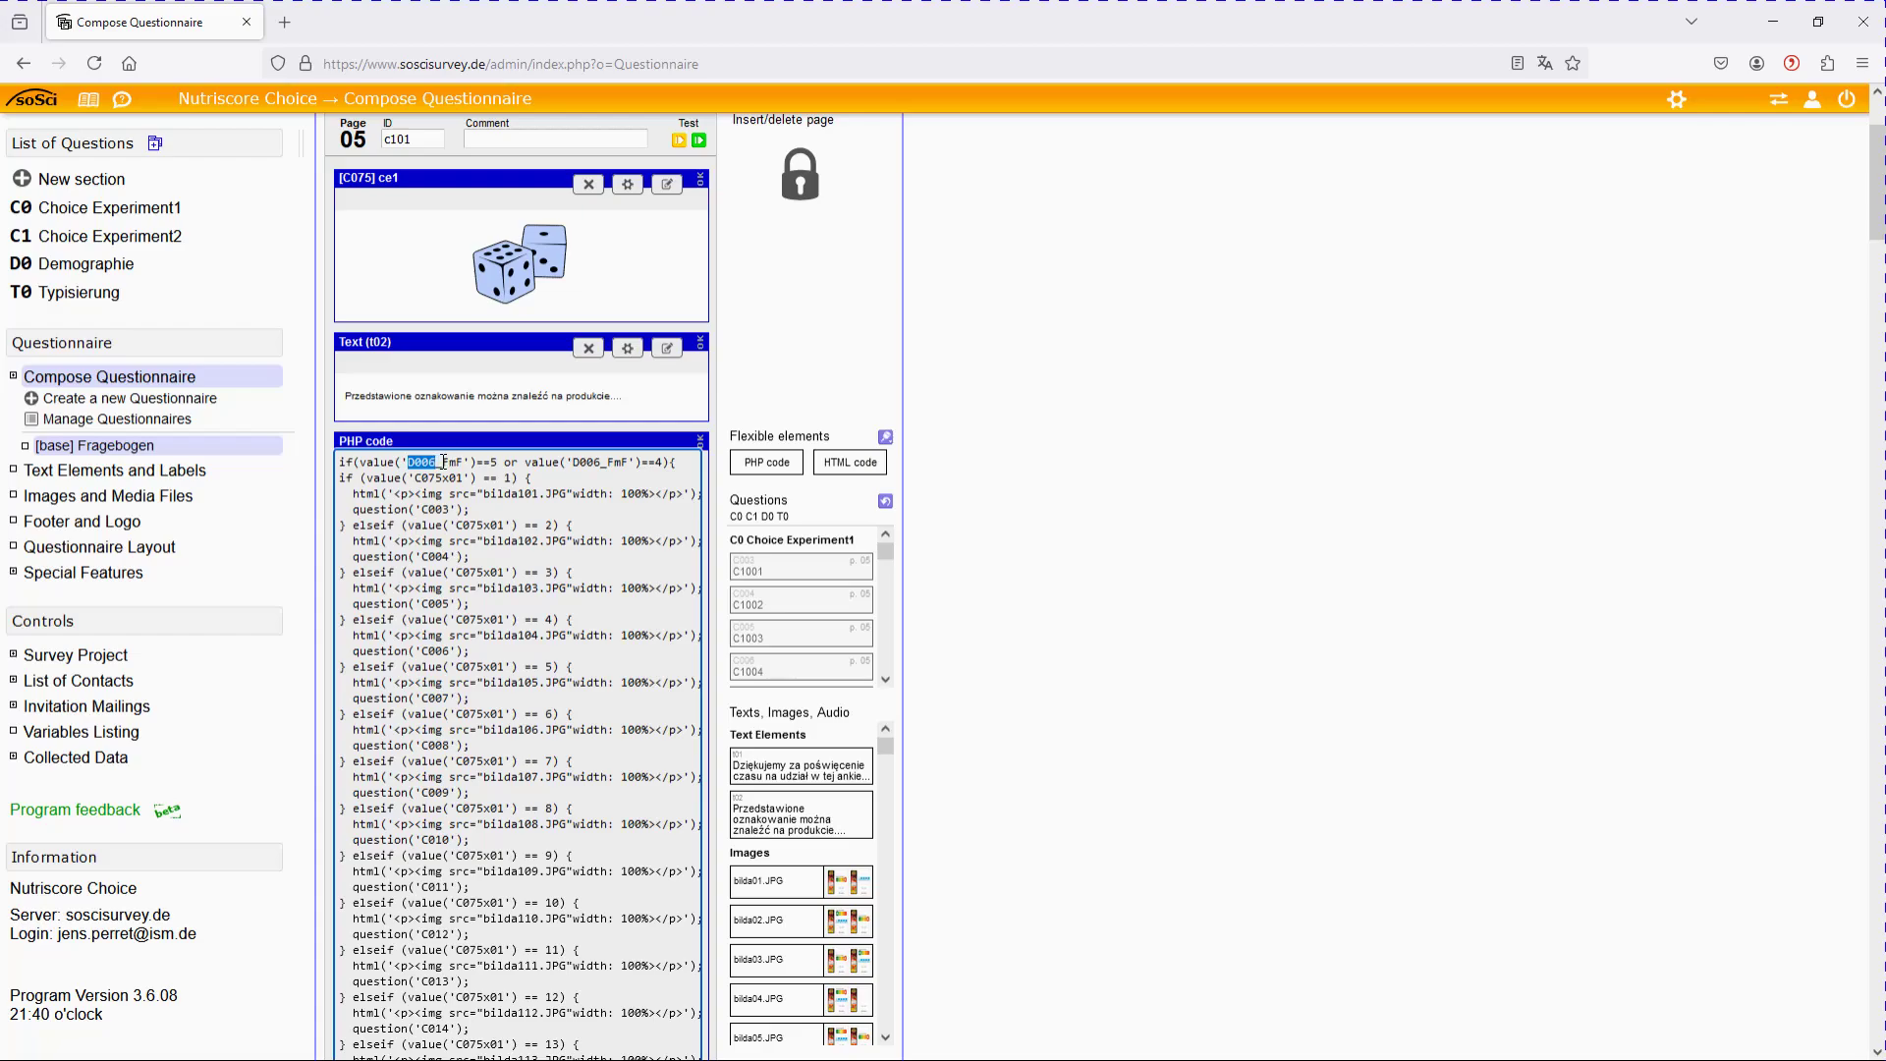
click(444, 462)
key(BackSpace)
text(4)
scroll(470, 652, down, 20)
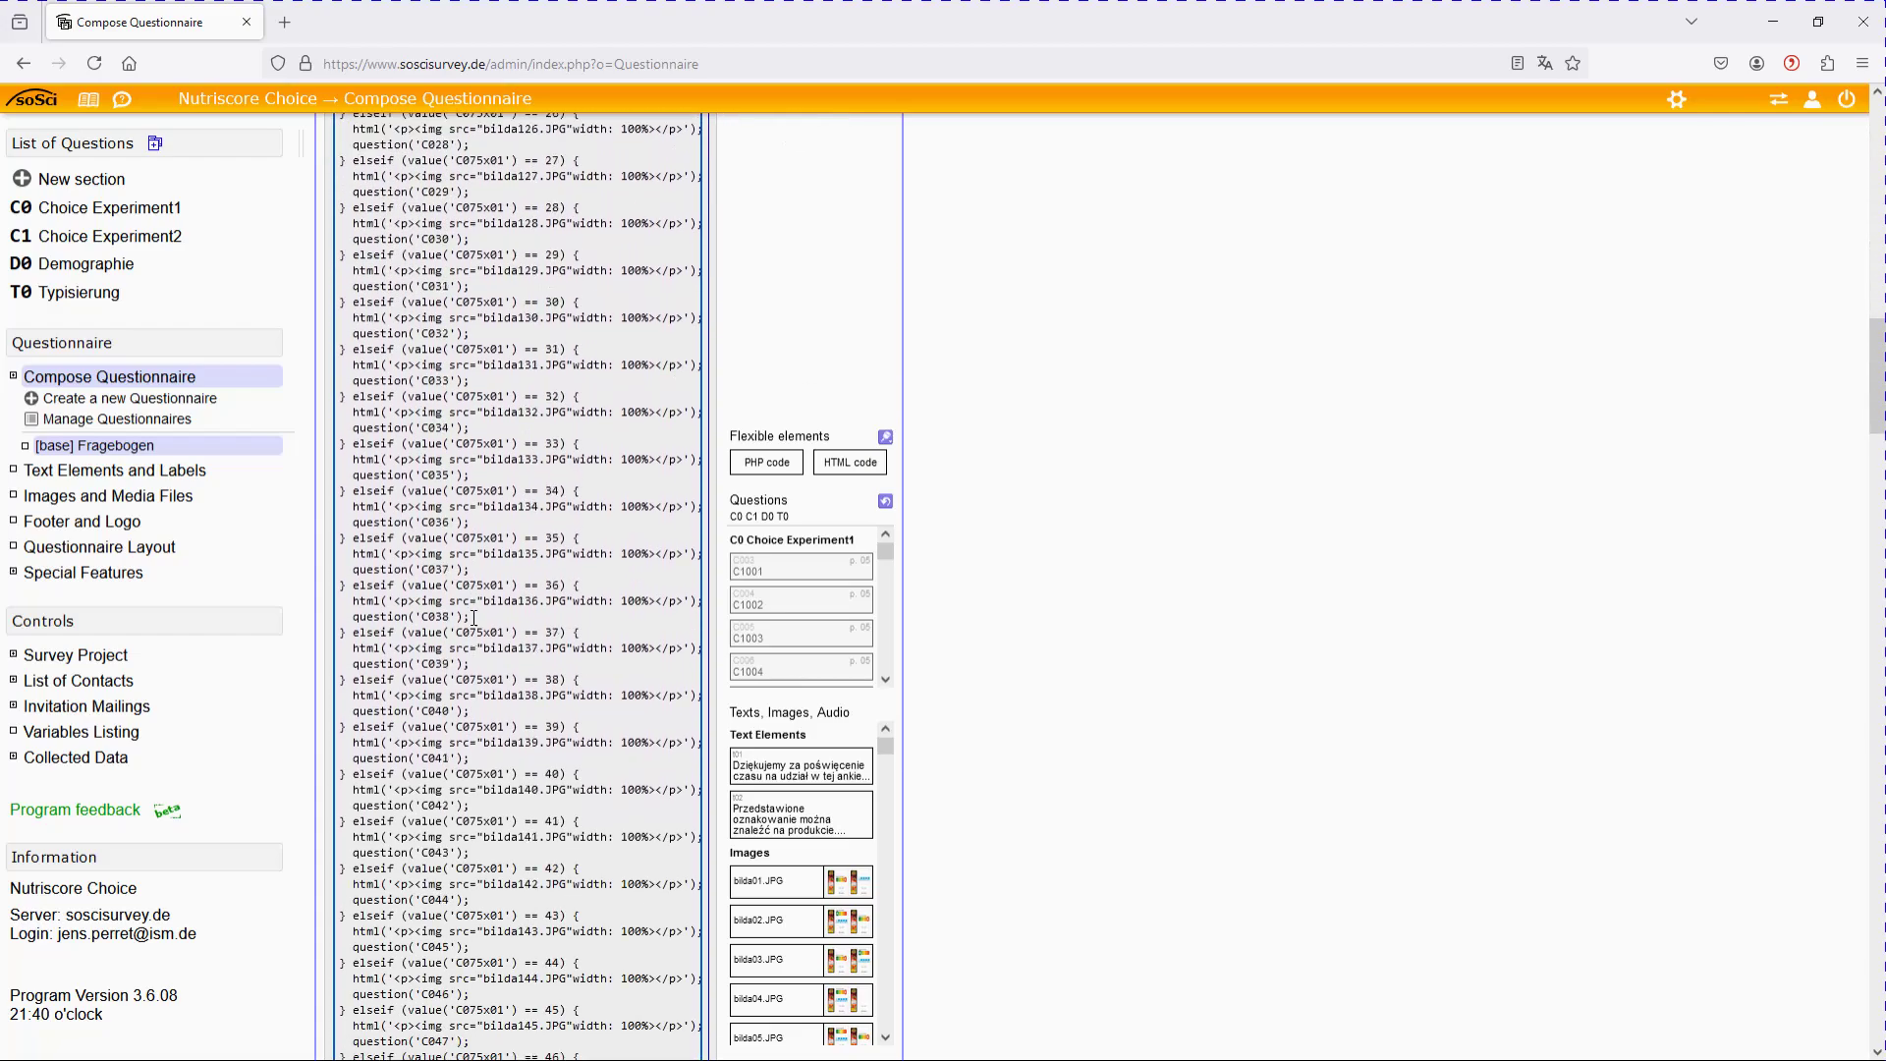
scroll(477, 603, down, 10)
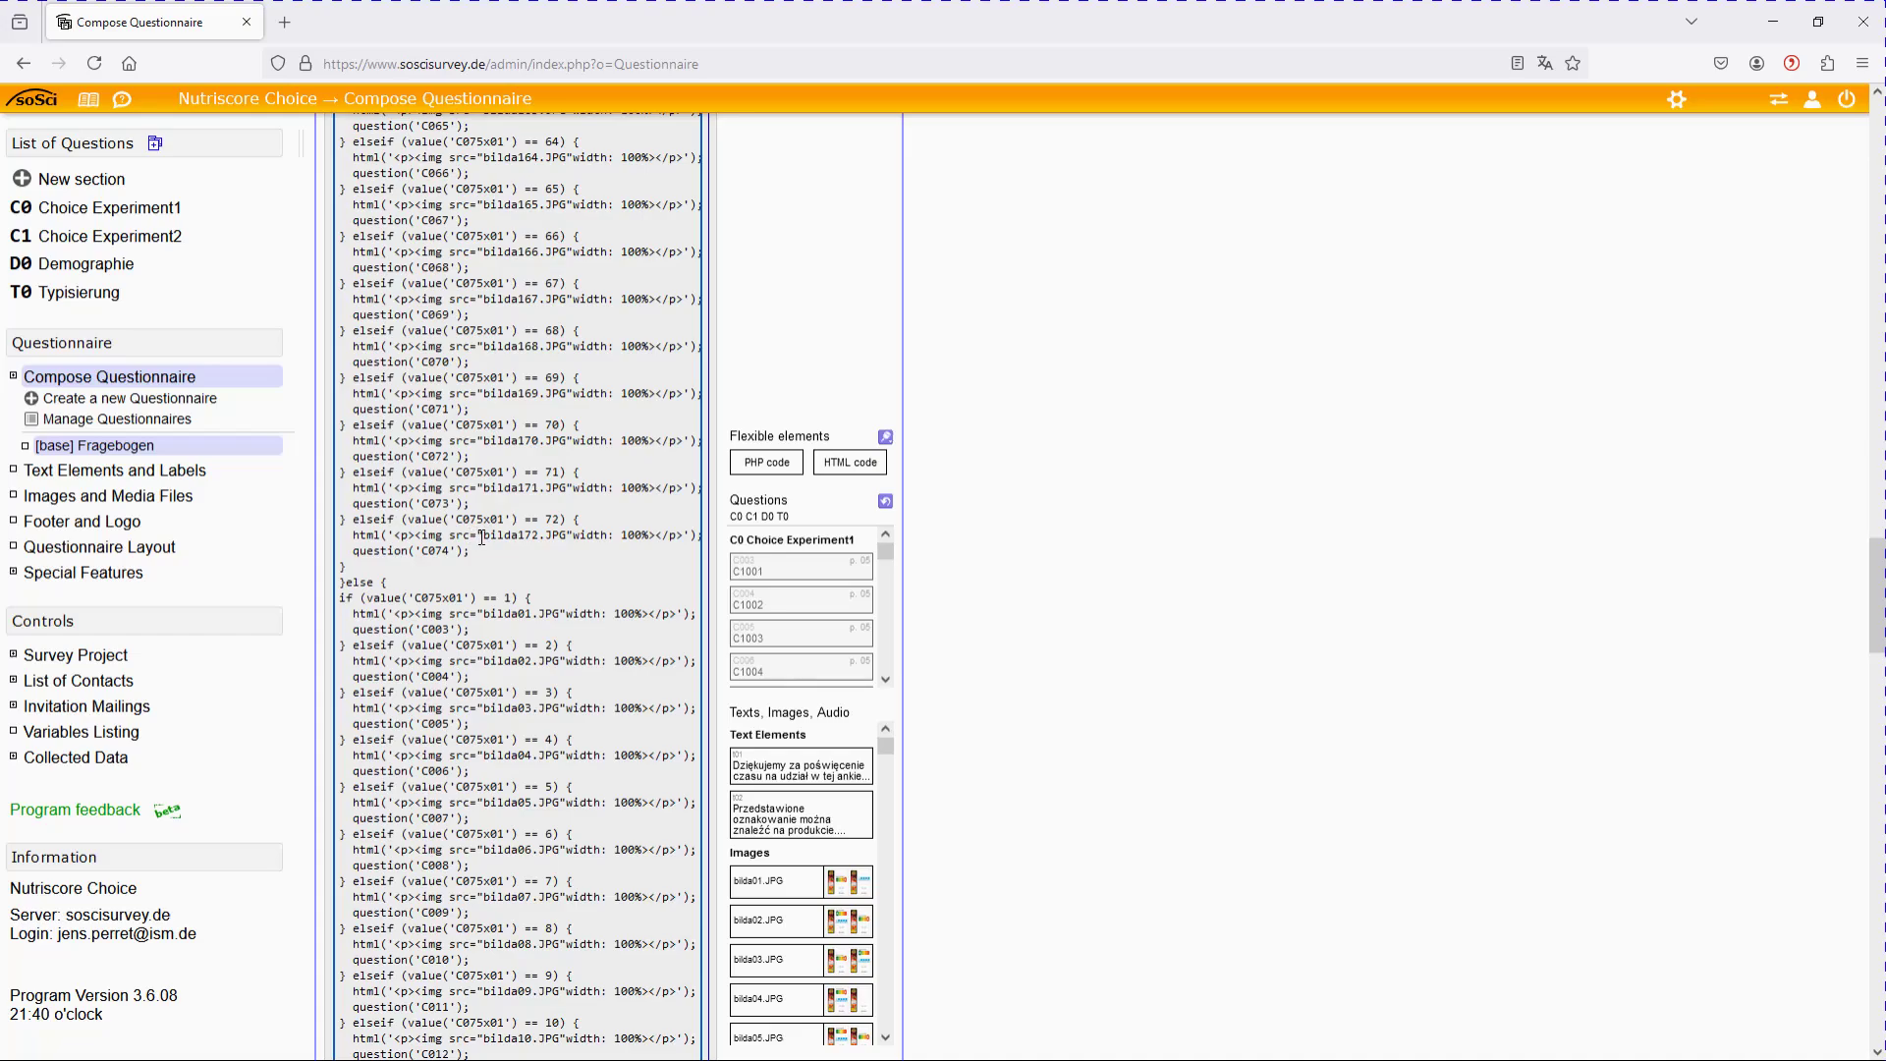
drag(476, 536, 573, 535)
drag(478, 614, 566, 616)
scroll(580, 603, up, 20)
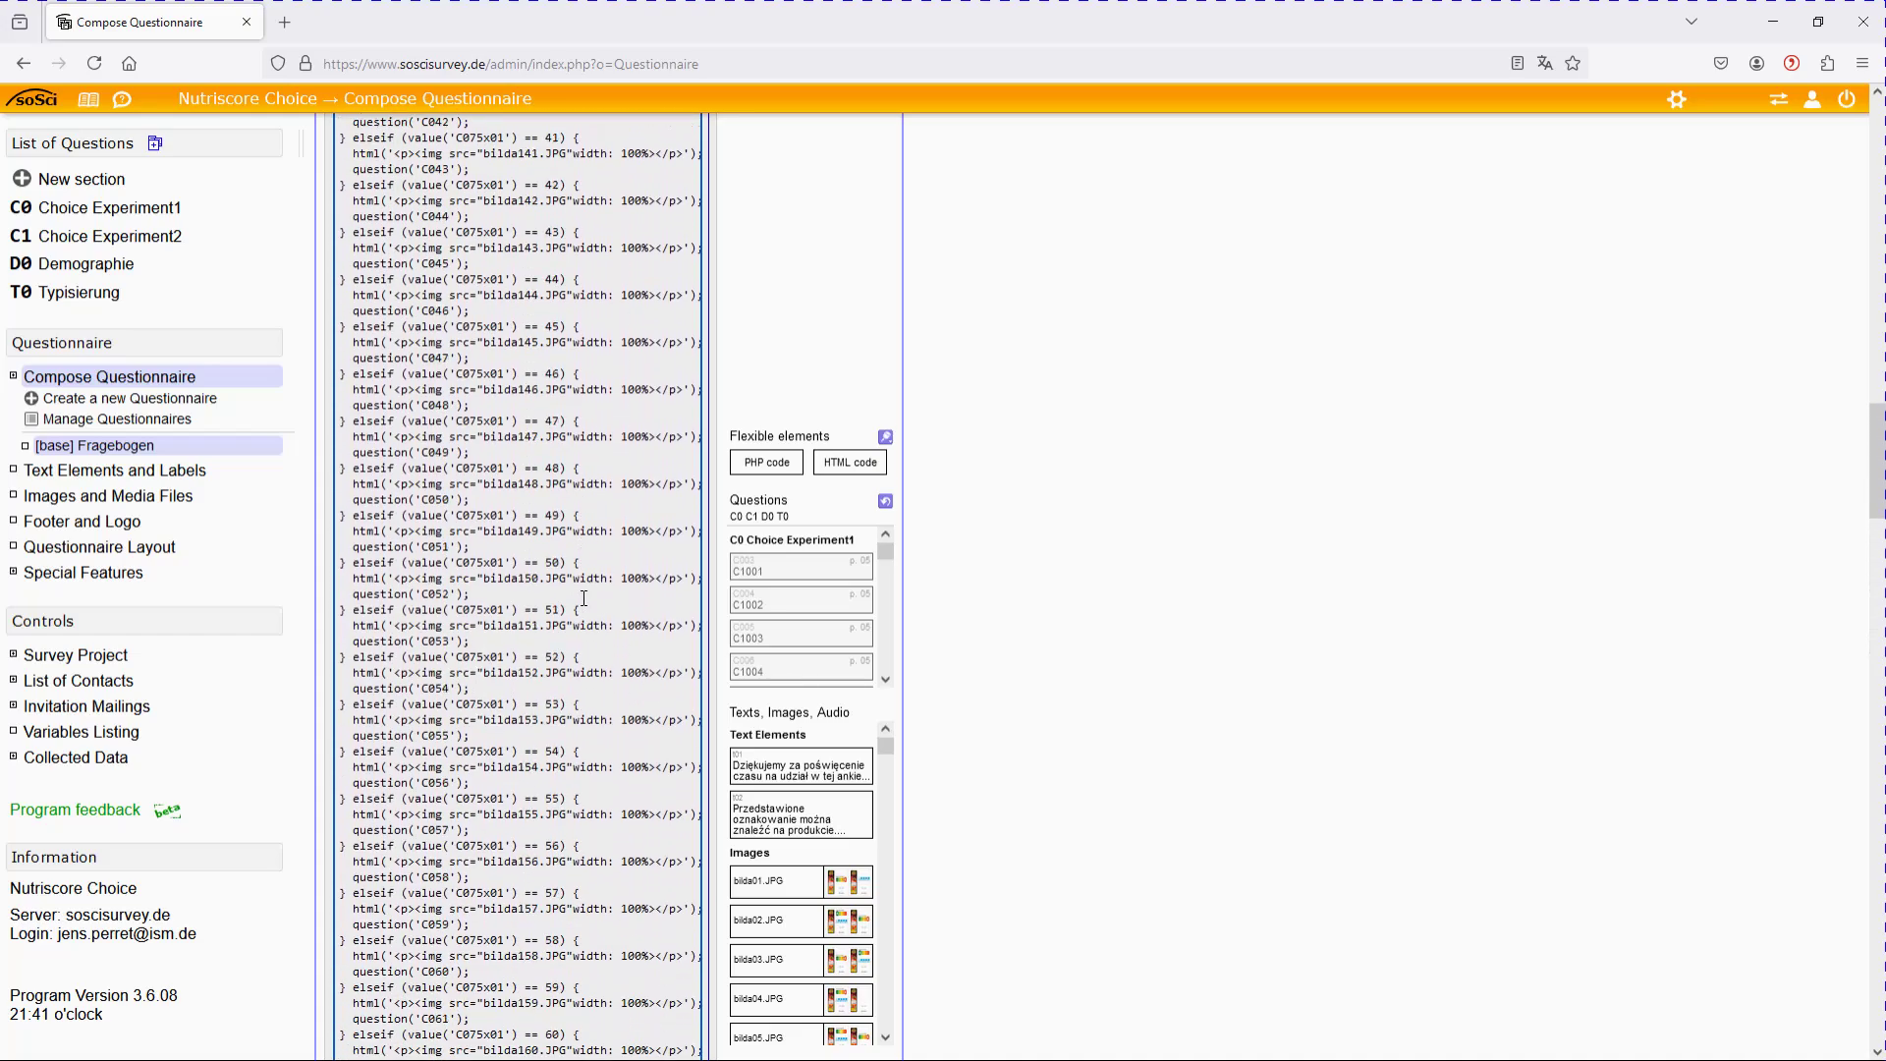
scroll(583, 598, up, 15)
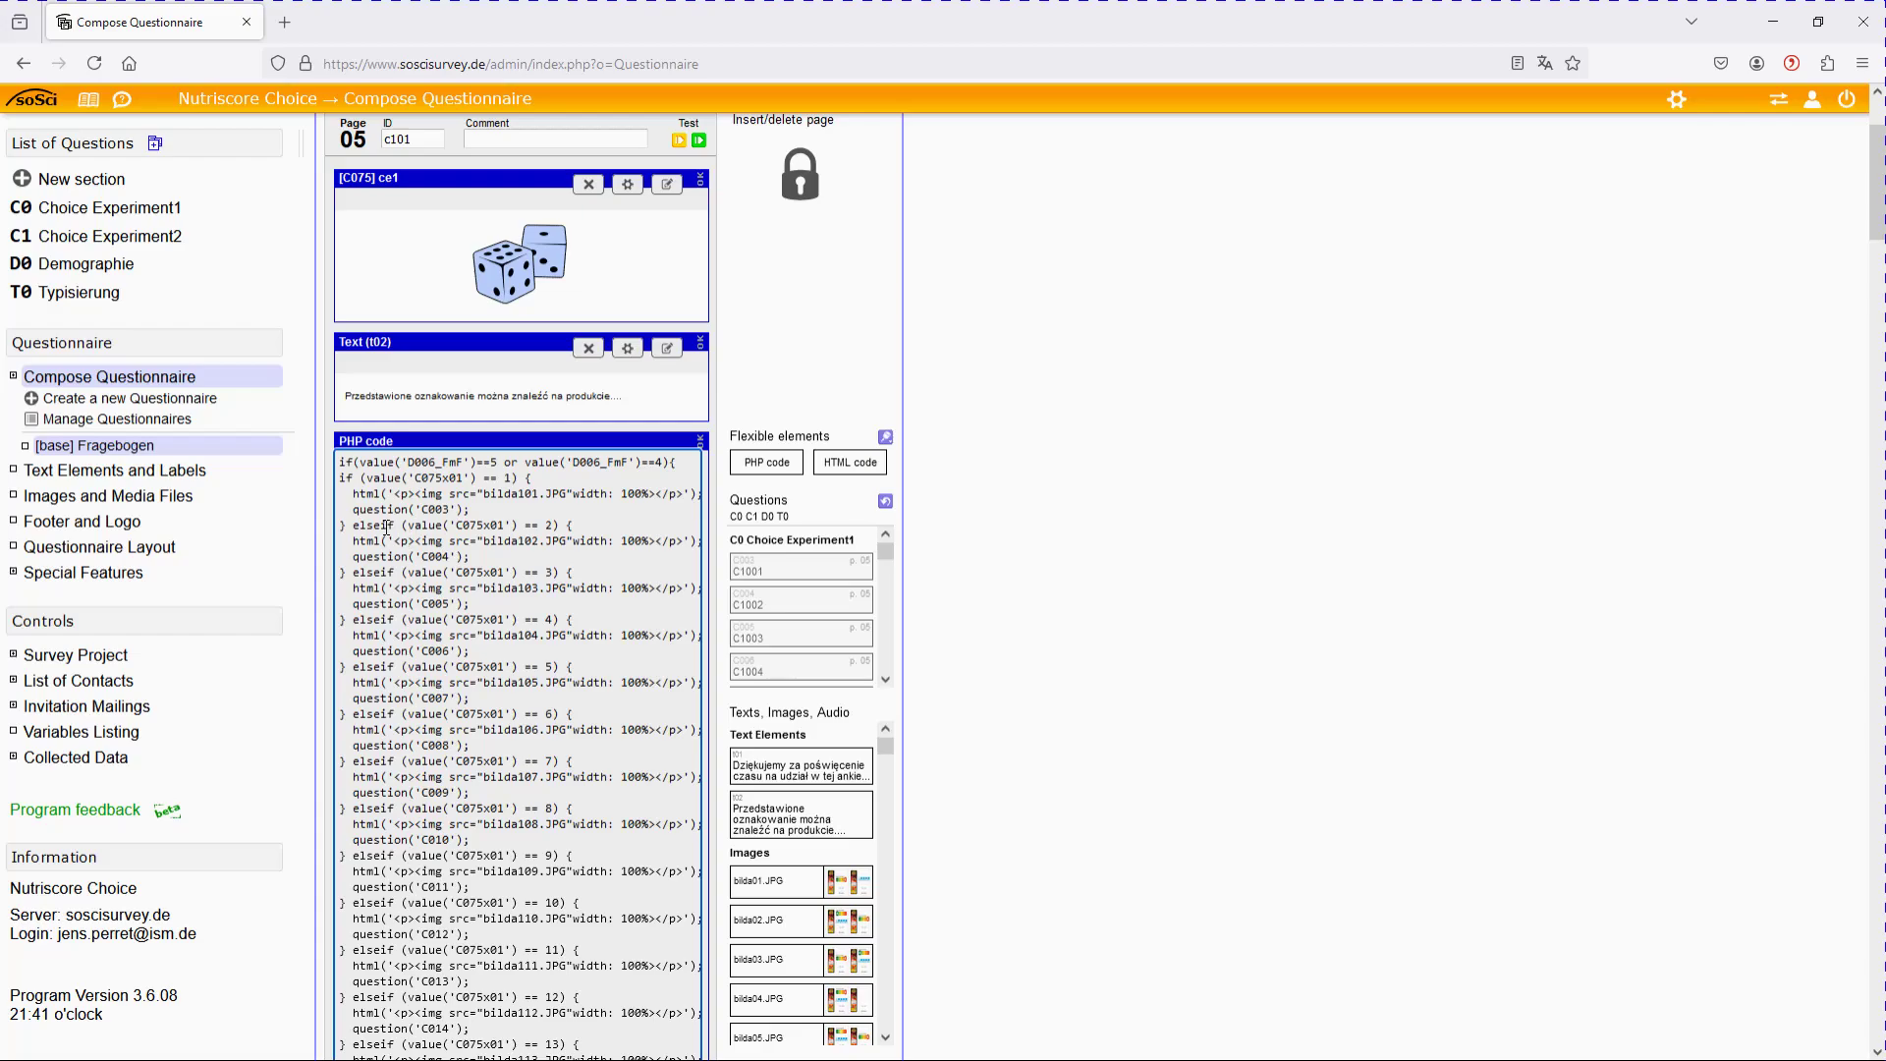
drag(352, 526, 482, 556)
click(508, 556)
drag(408, 524, 518, 522)
click(509, 523)
drag(414, 477, 466, 479)
drag(505, 478, 513, 477)
click(507, 483)
drag(484, 493, 569, 493)
drag(421, 509, 451, 509)
double_click(549, 713)
scroll(609, 766, down, 1)
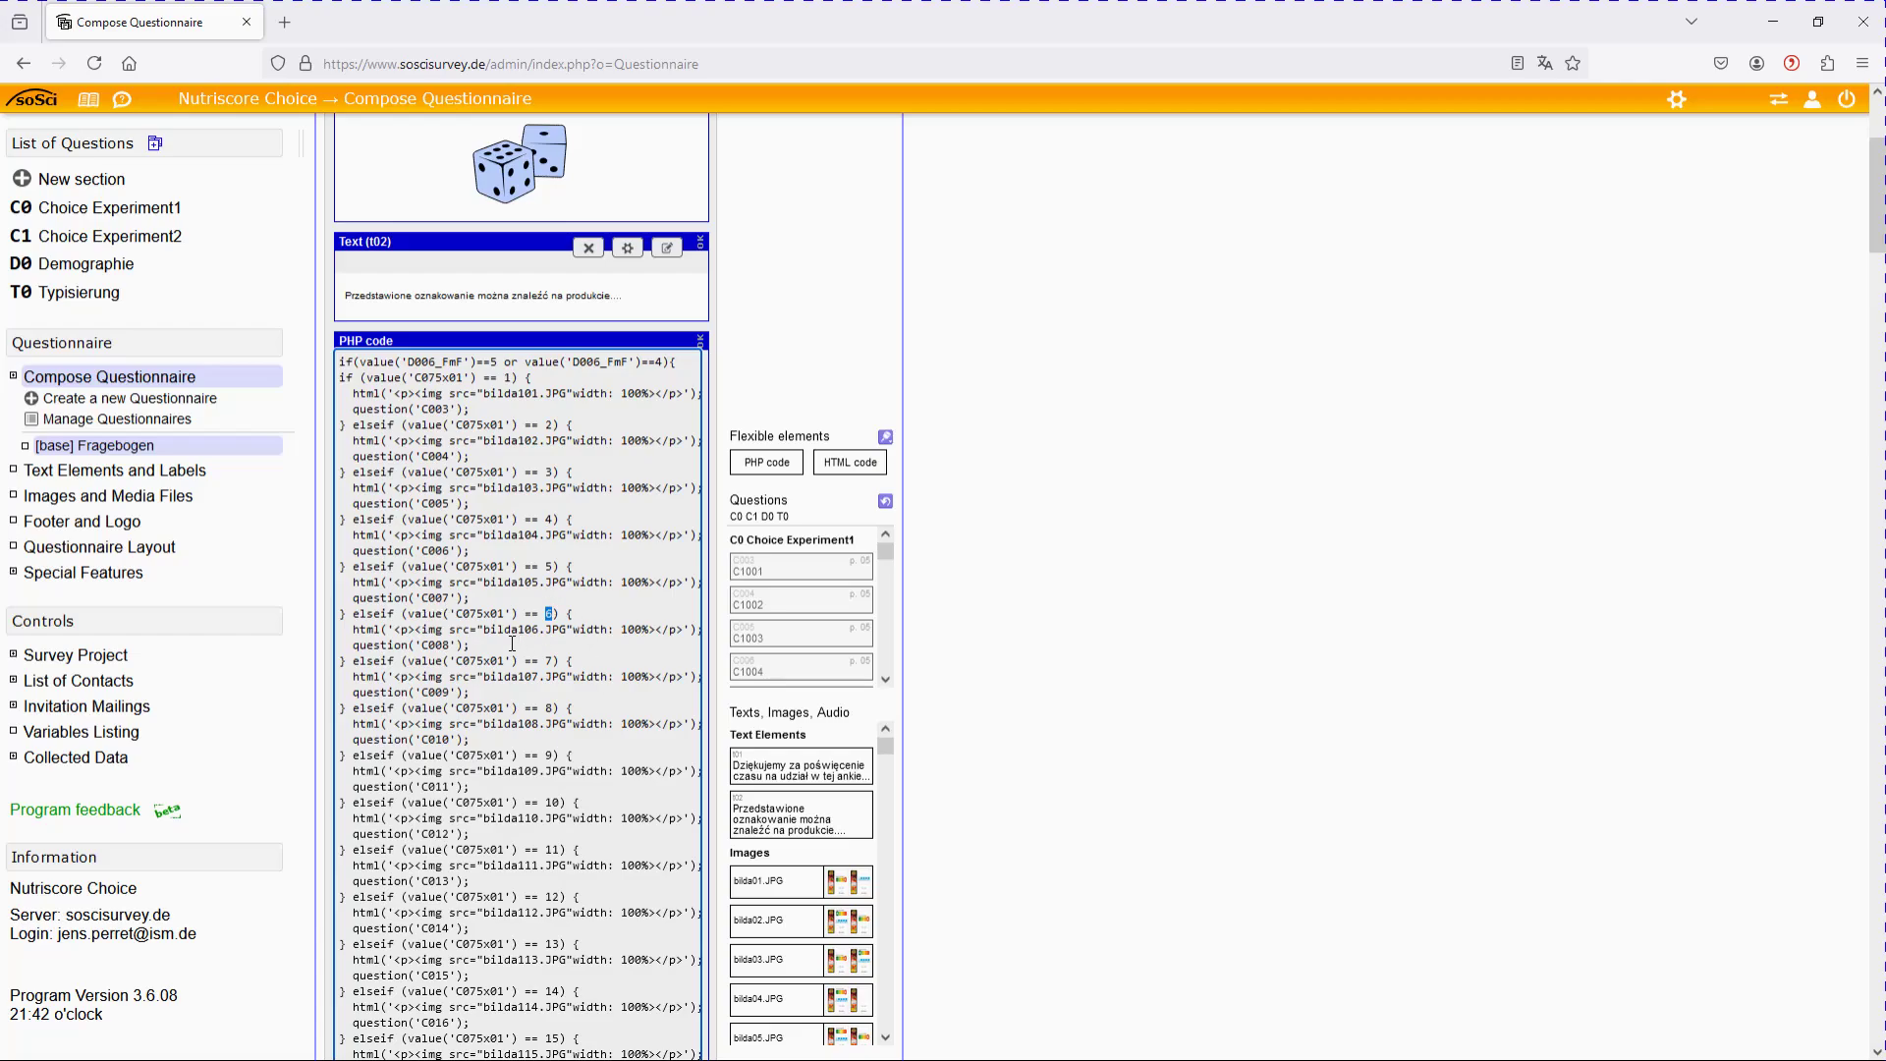
triple_click(485, 621)
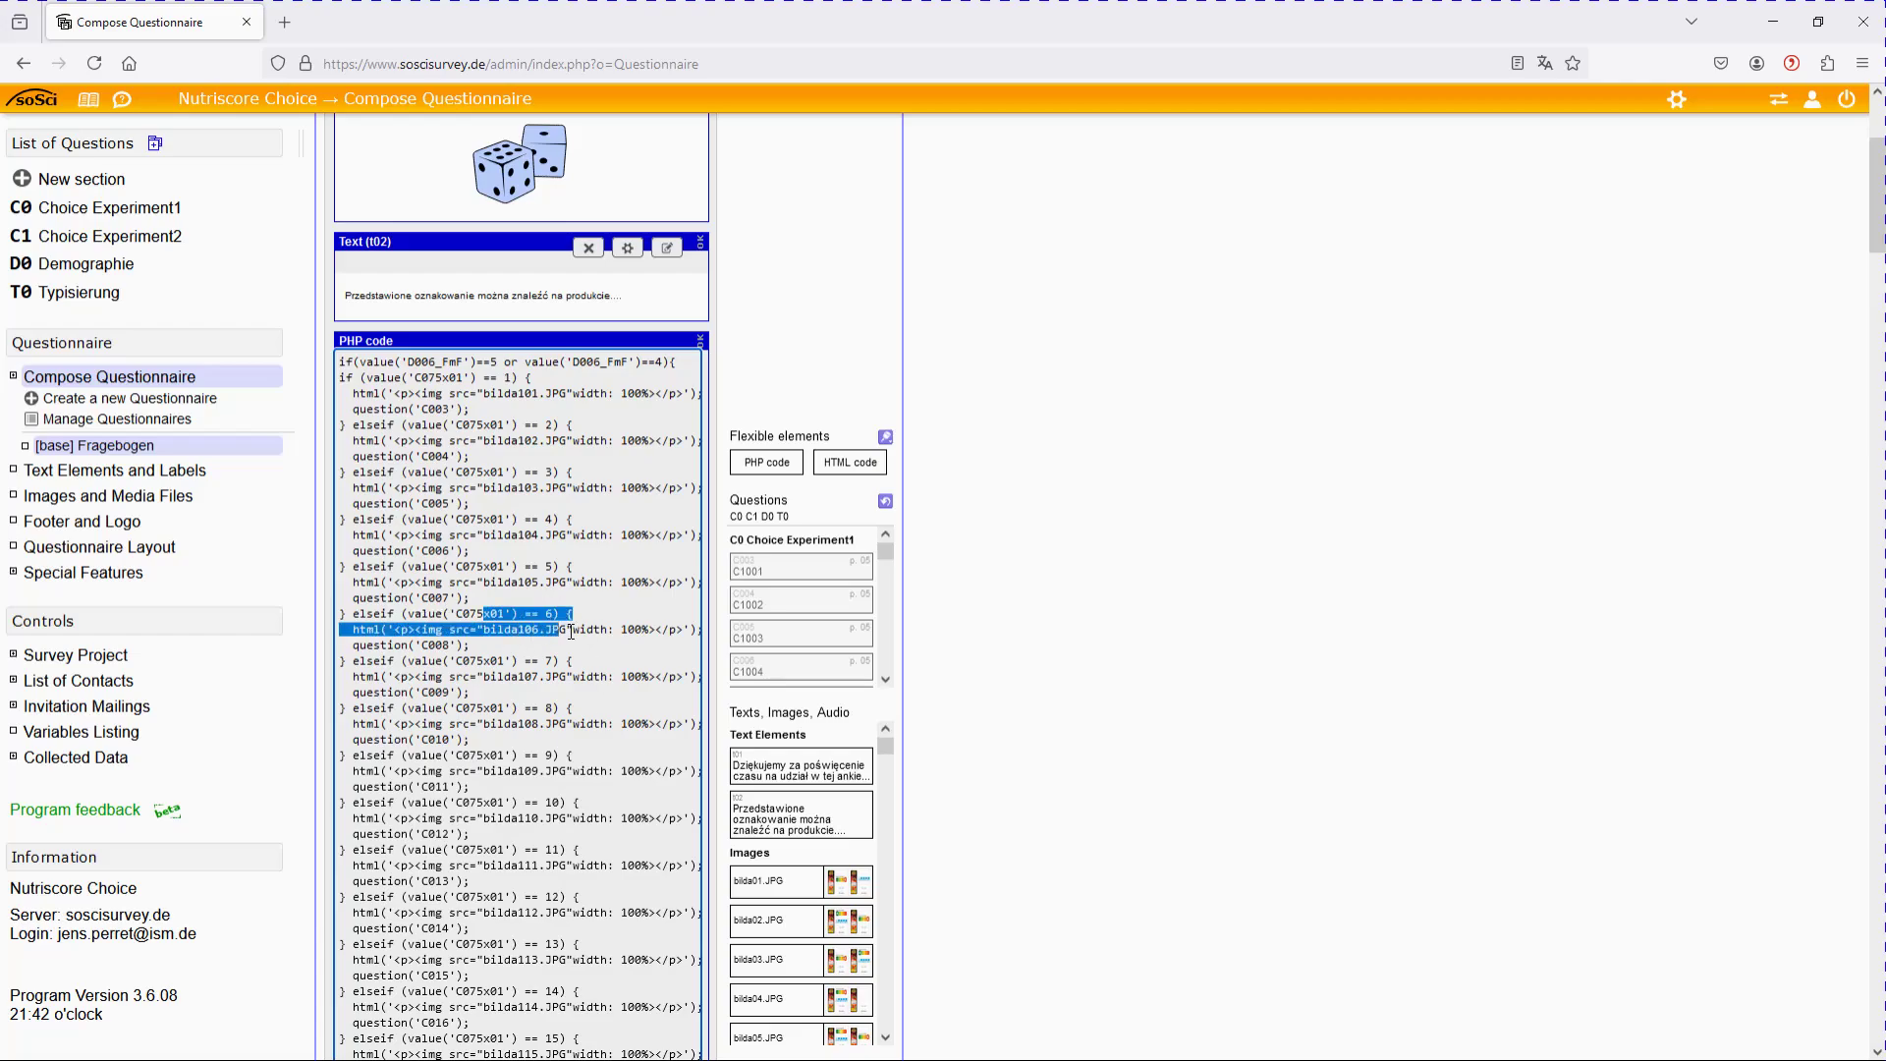
click(486, 624)
drag(484, 628, 567, 630)
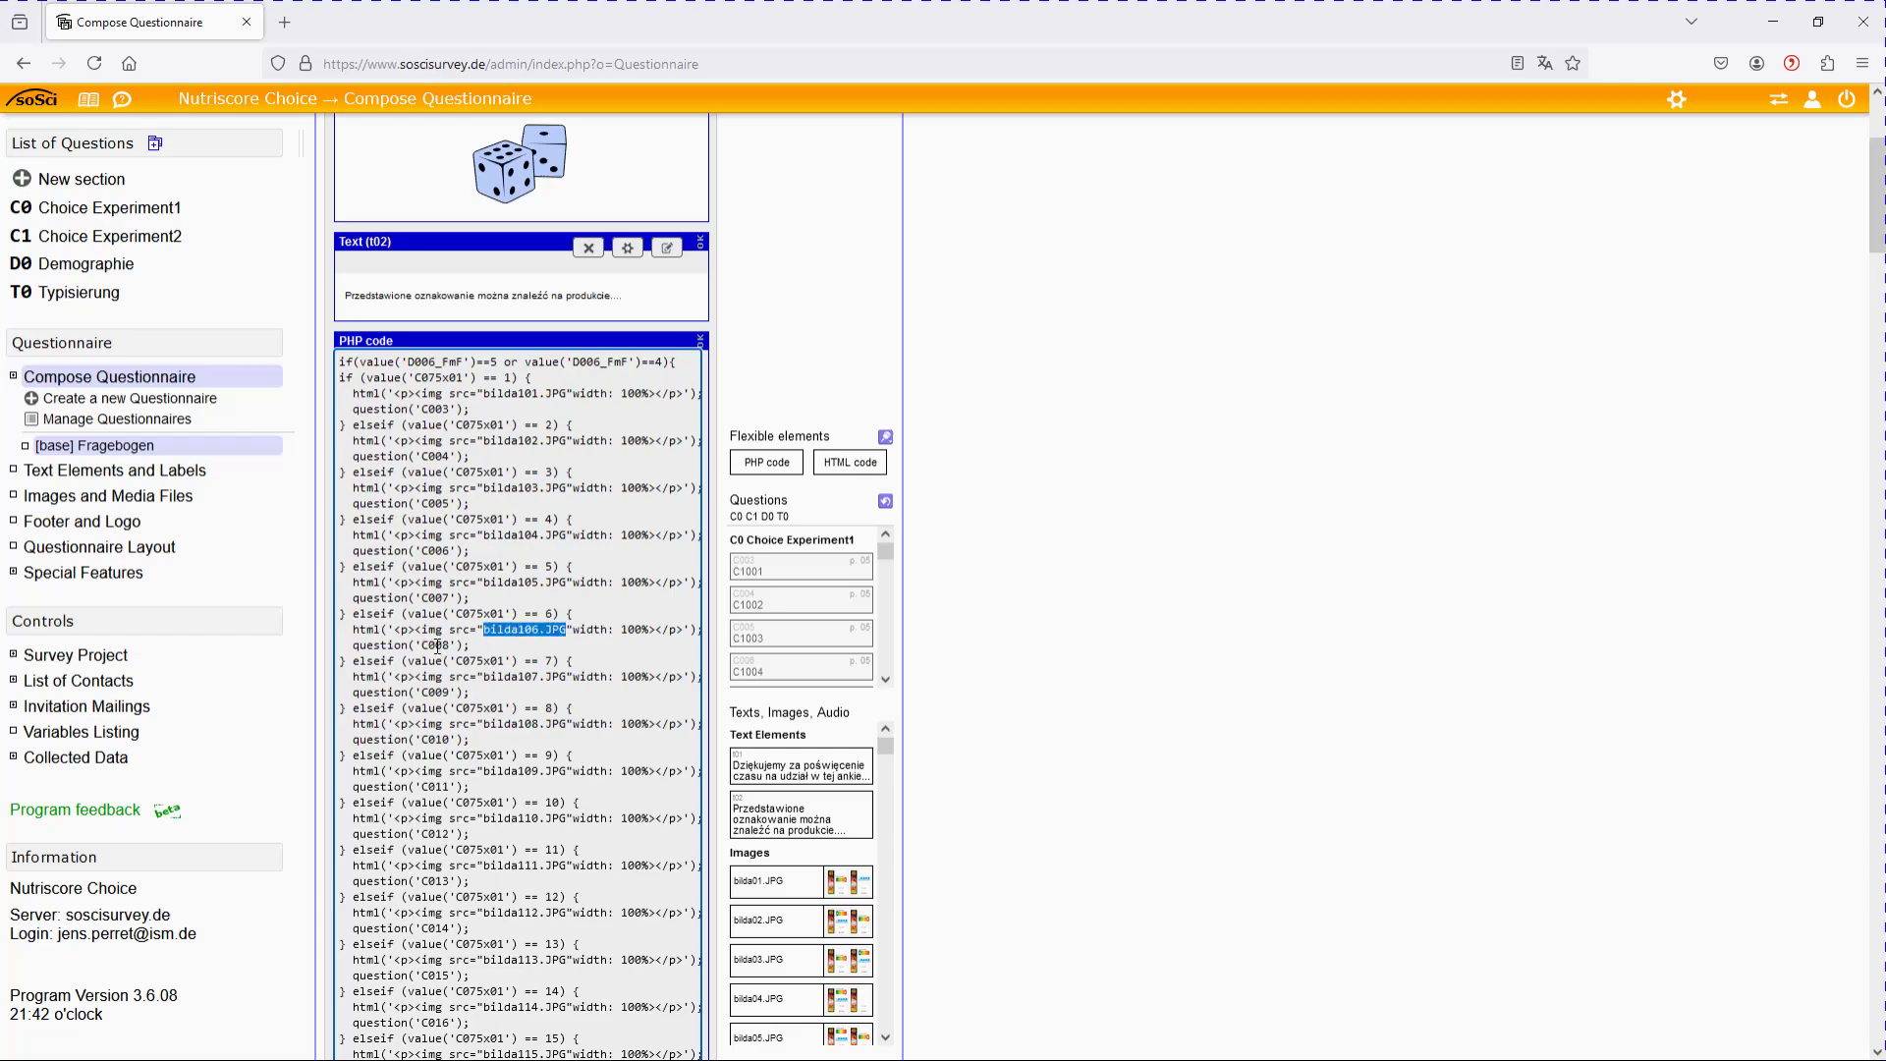
drag(422, 644, 452, 644)
scroll(538, 484, up, 2)
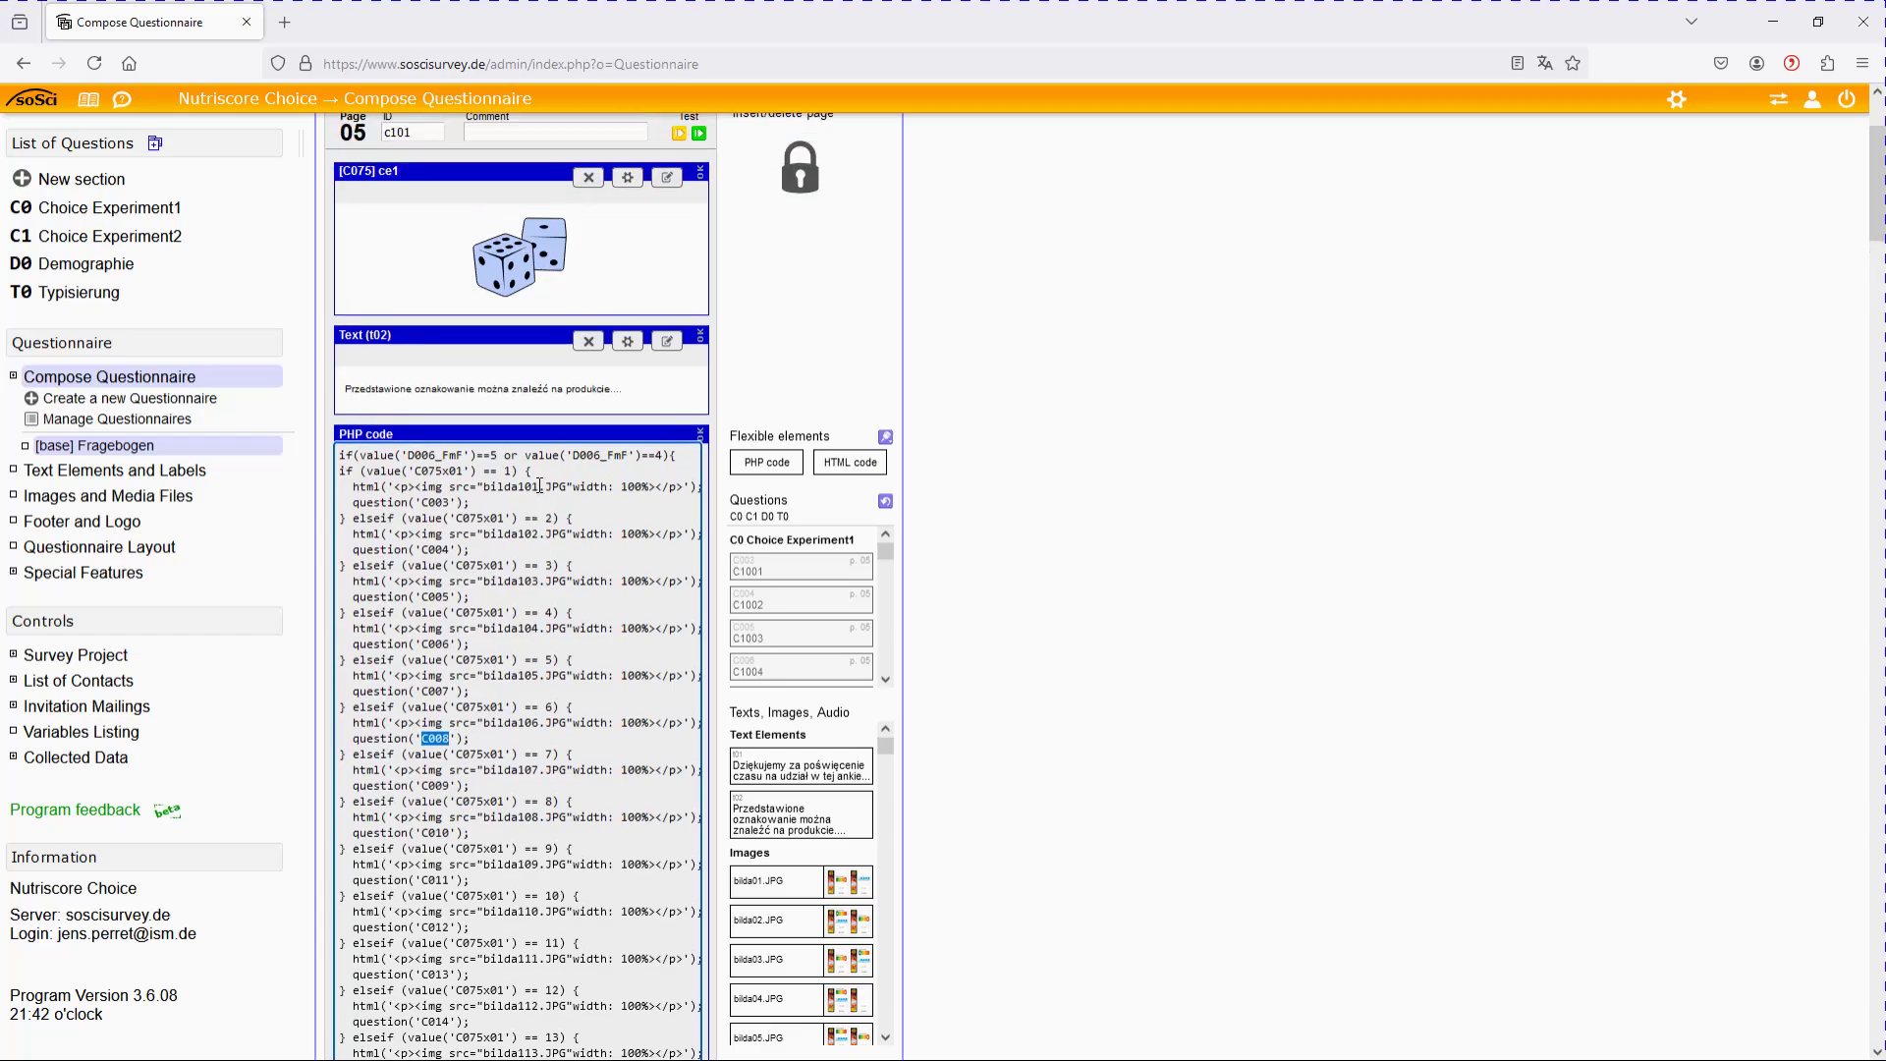
click(424, 596)
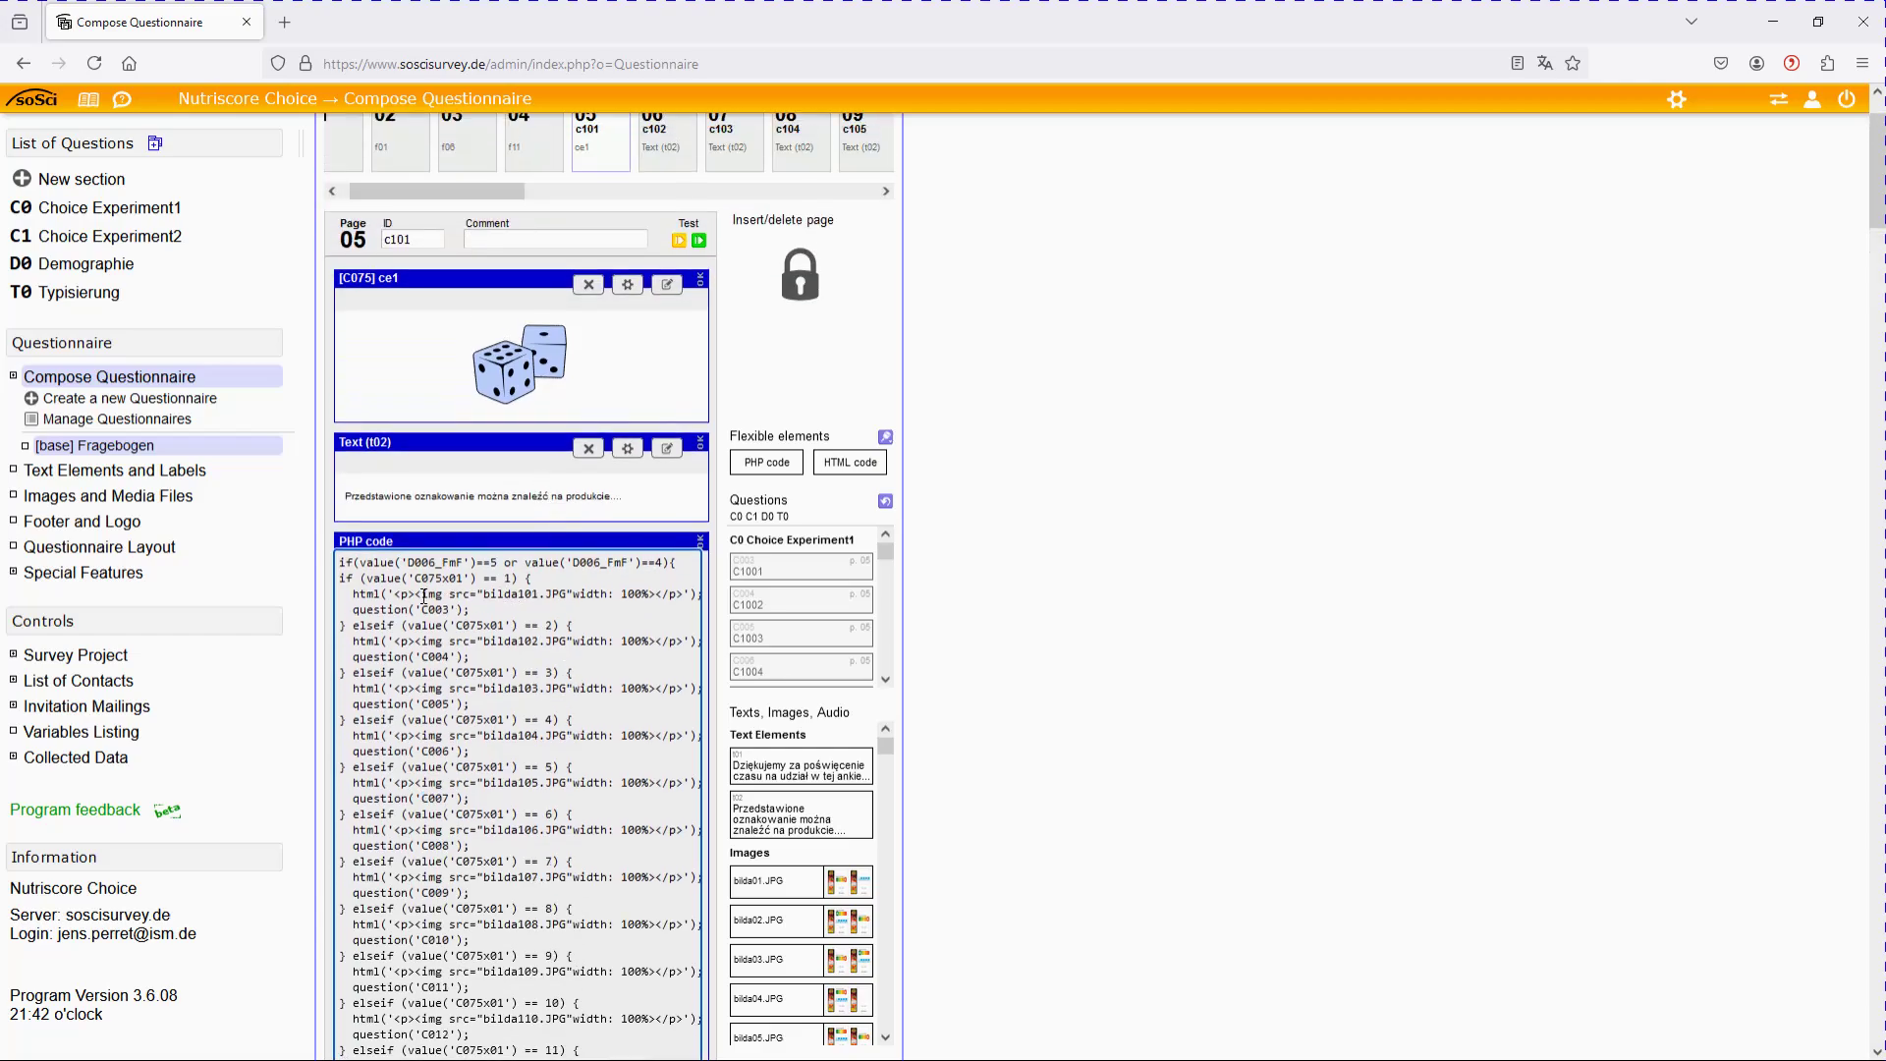
drag(479, 610, 342, 582)
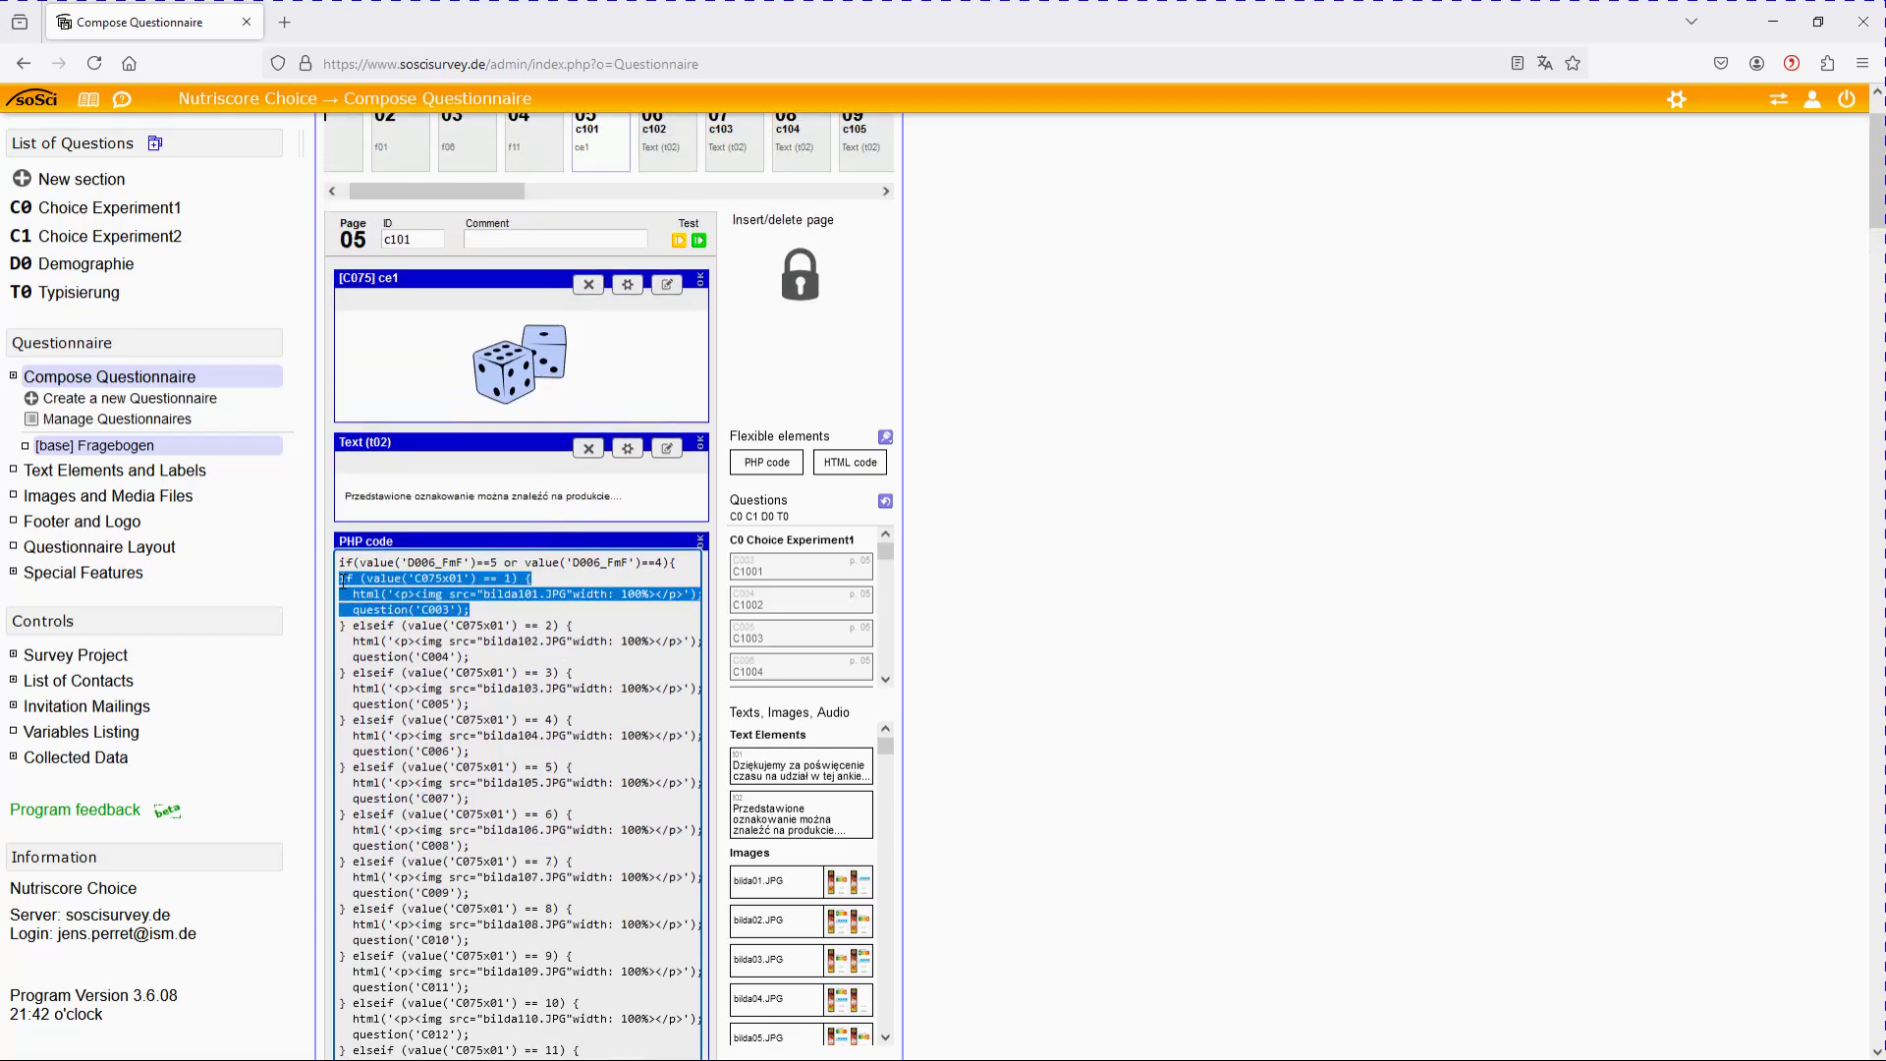
click(507, 575)
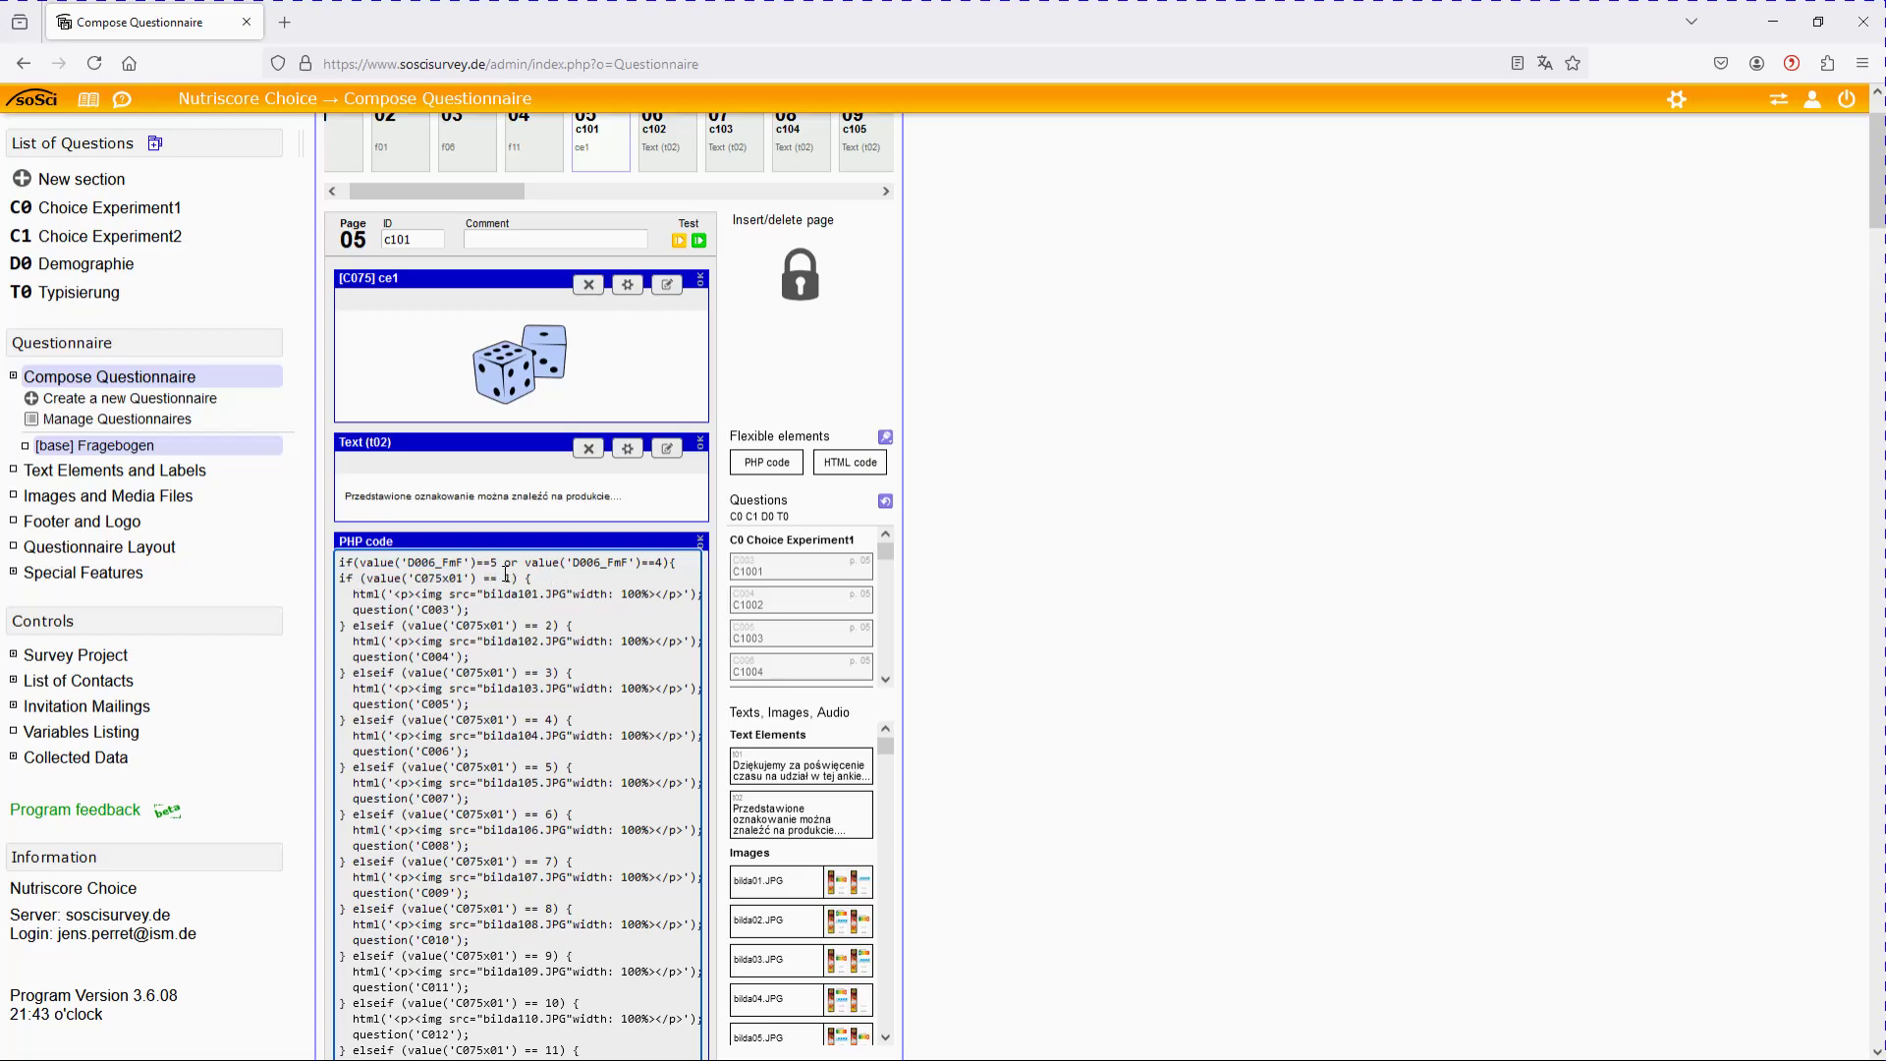
double_click(509, 578)
scroll(578, 746, down, 15)
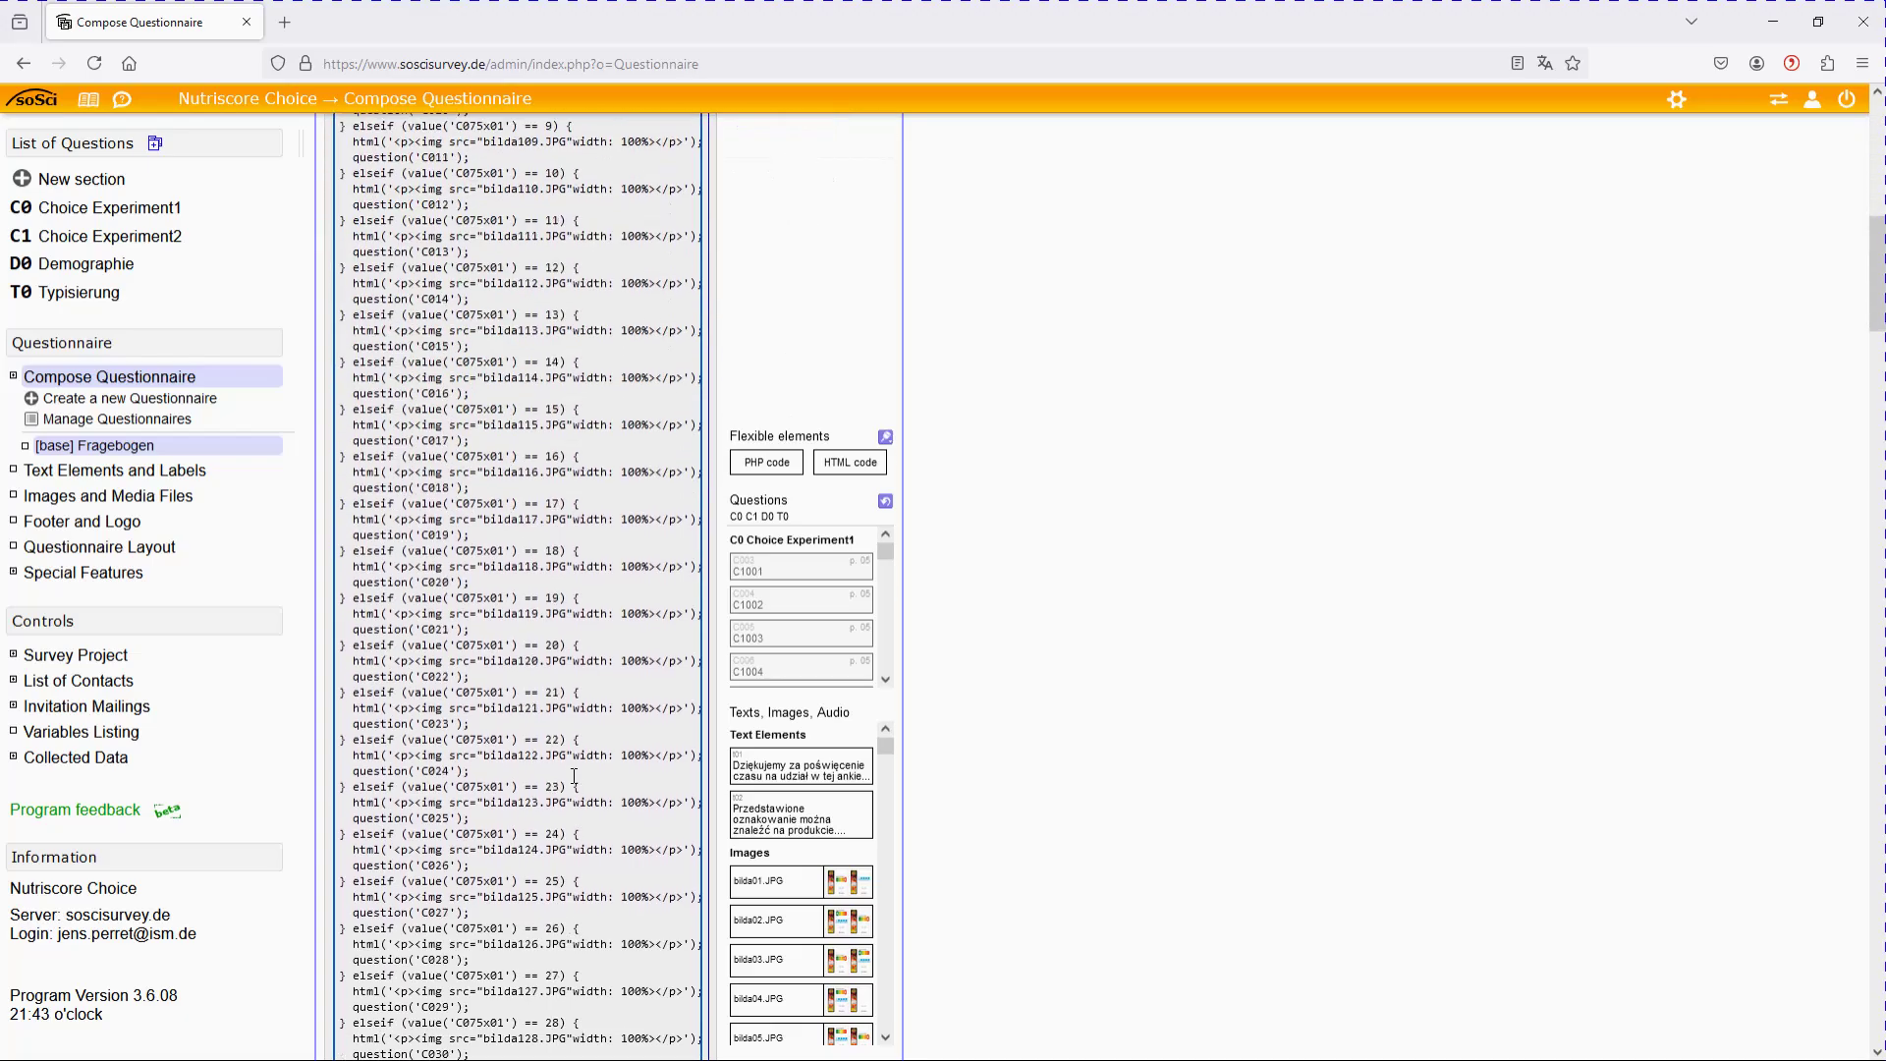
scroll(578, 747, down, 12)
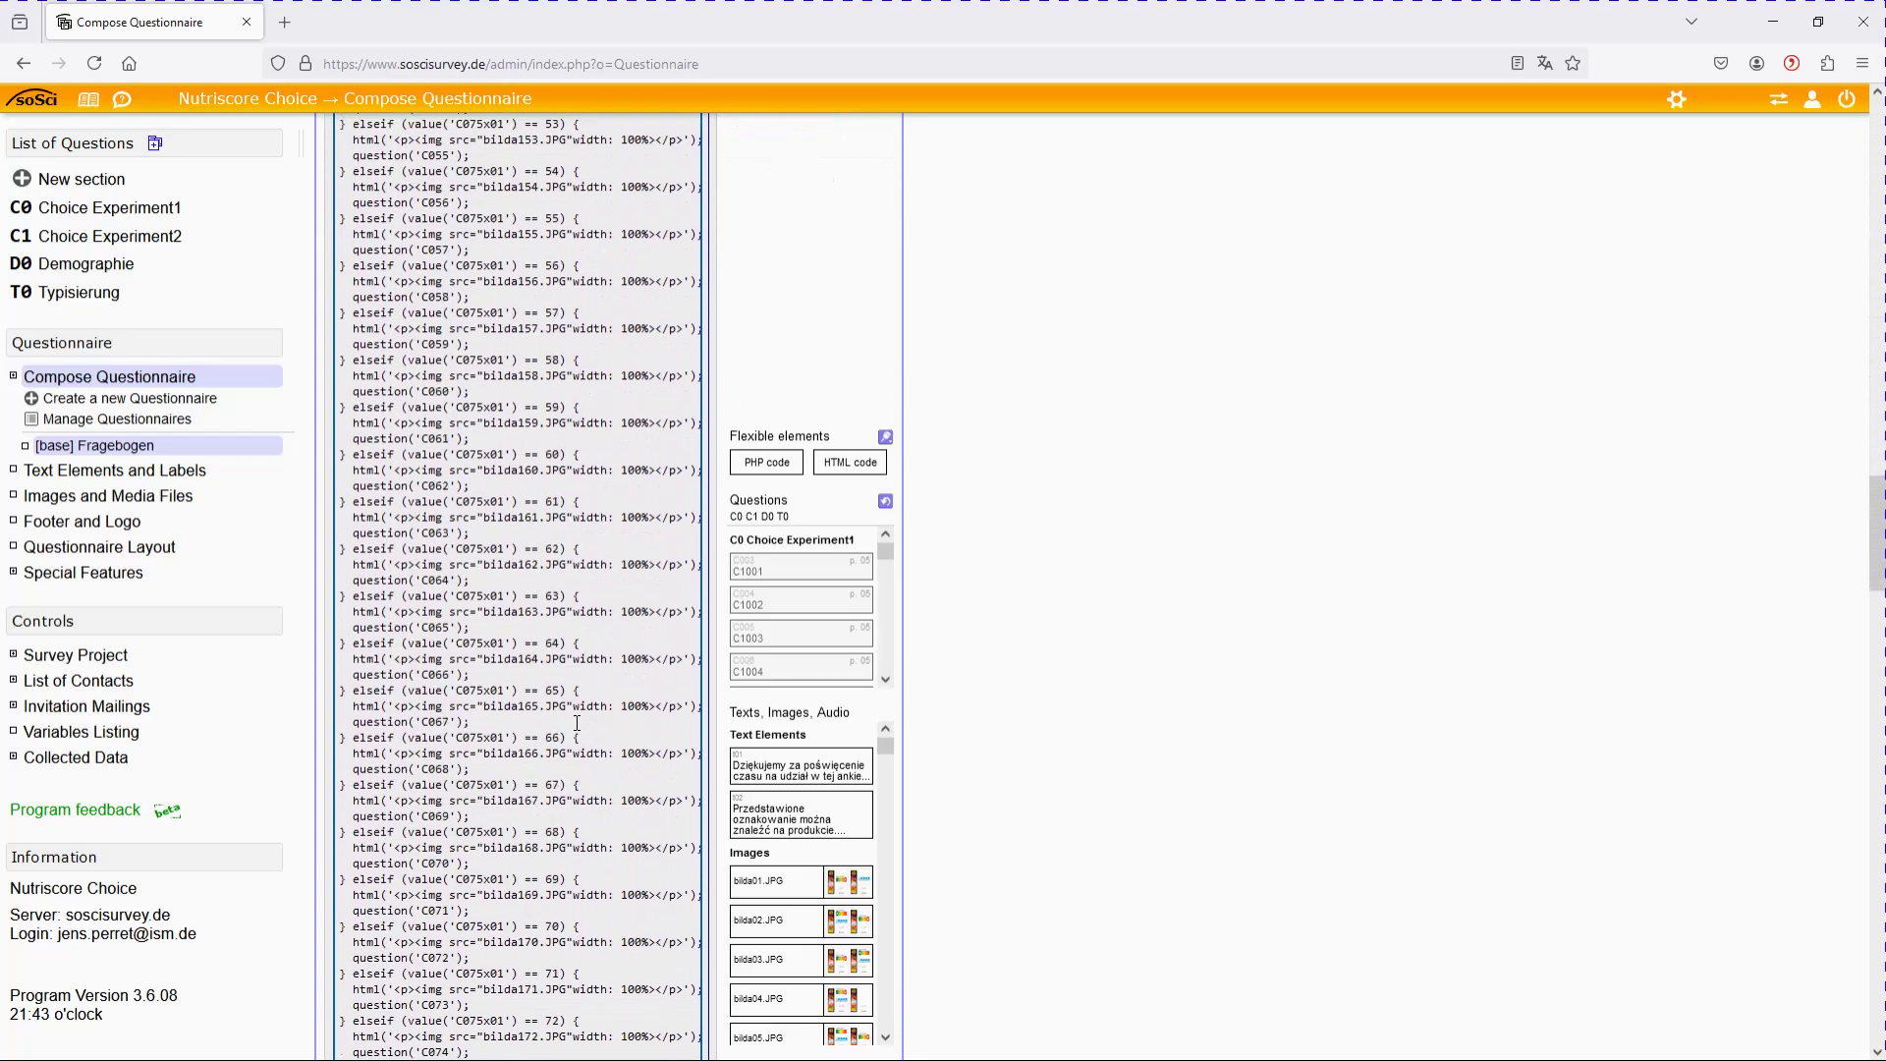
scroll(560, 722, up, 20)
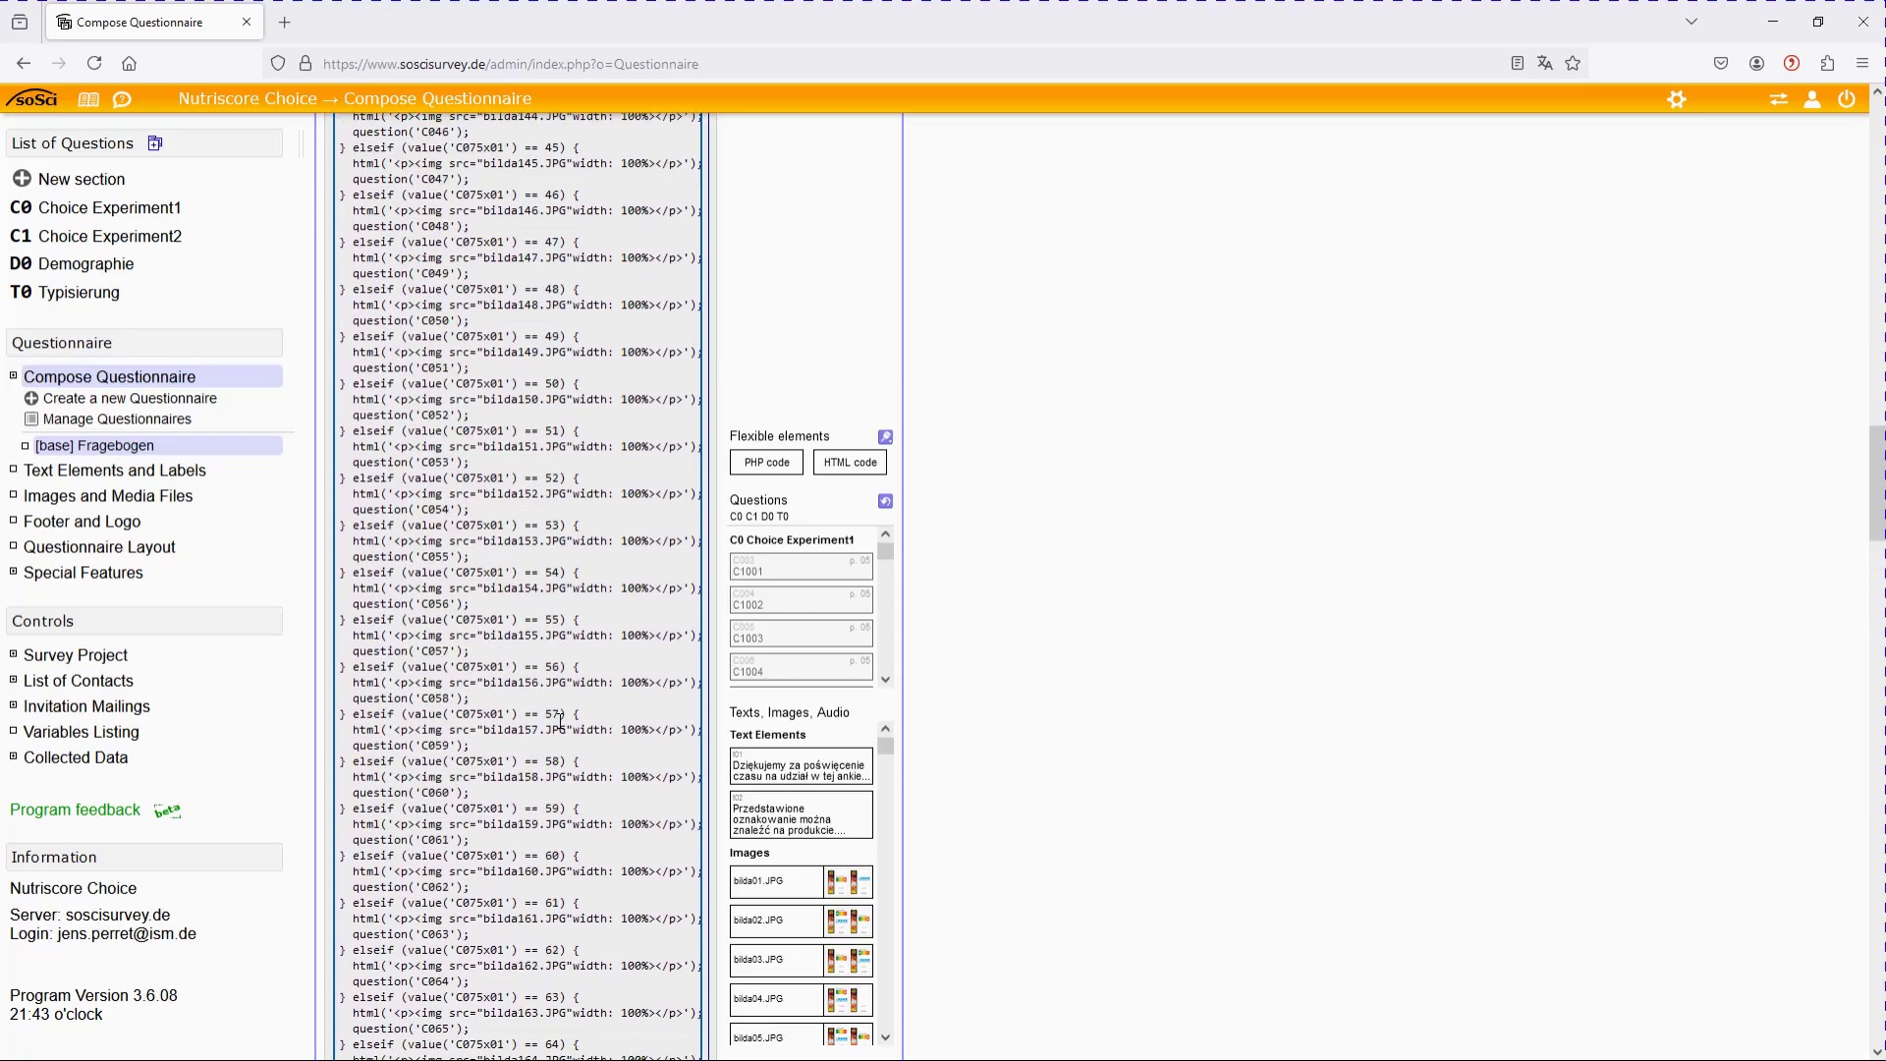
scroll(550, 694, up, 5)
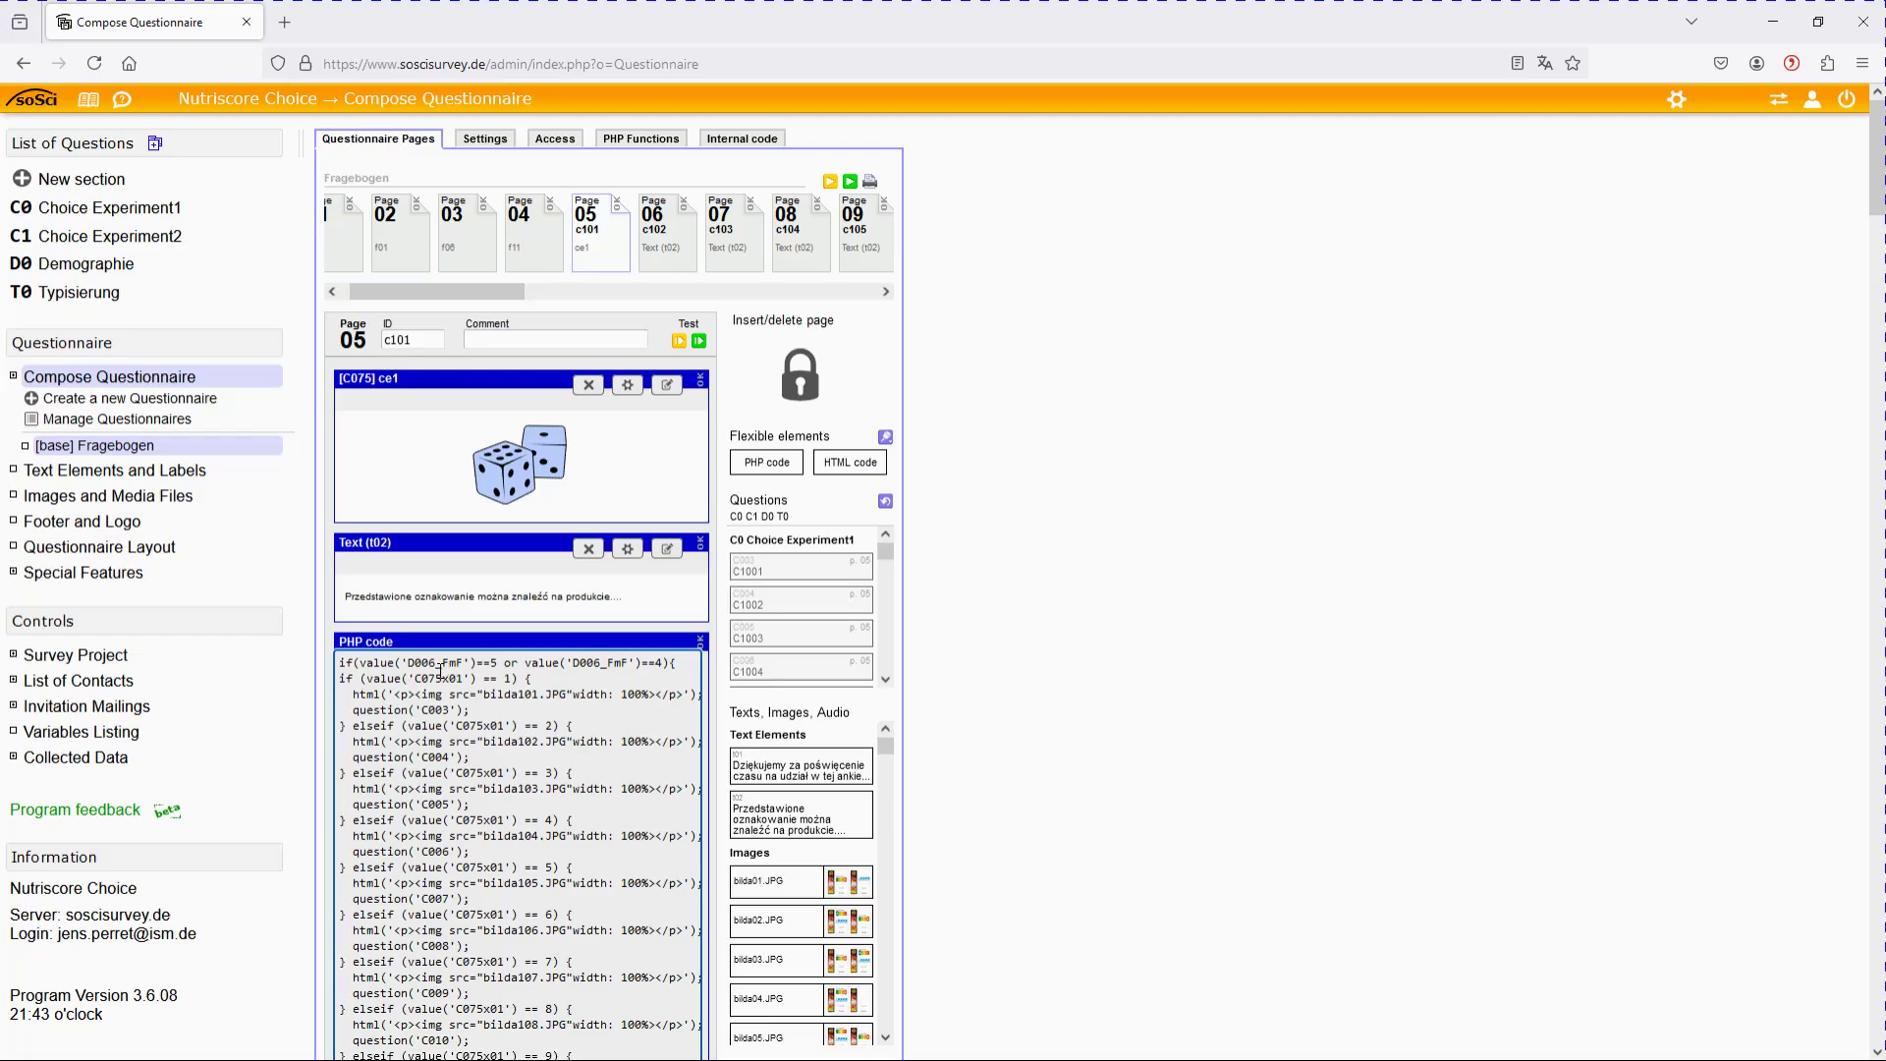
Highlight the variable C075x01 and its x01 suffix in Page 05's PHP code
drag(415, 678, 445, 677)
click(451, 678)
drag(443, 678, 466, 678)
click(550, 709)
Confirm page 06 (c102)'s code checks C075x02, then open page 10 (c106)
click(644, 236)
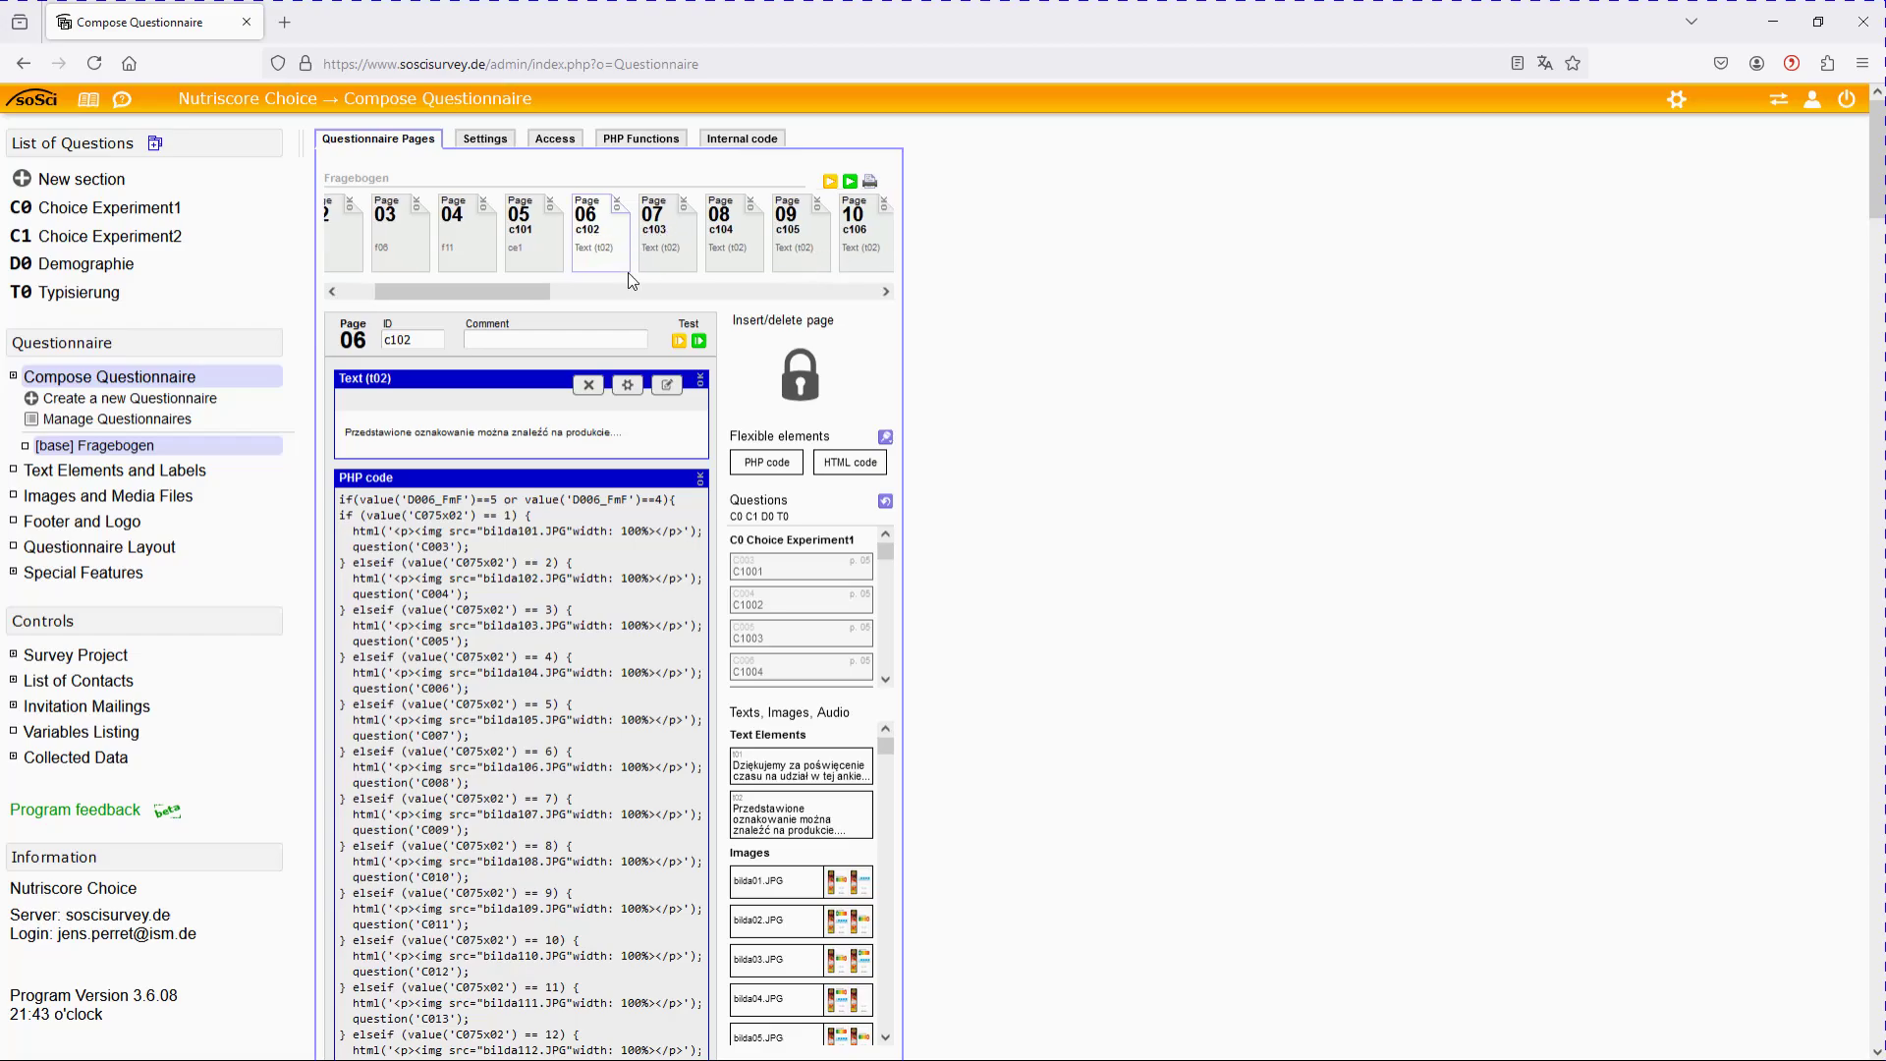
drag(511, 285, 583, 286)
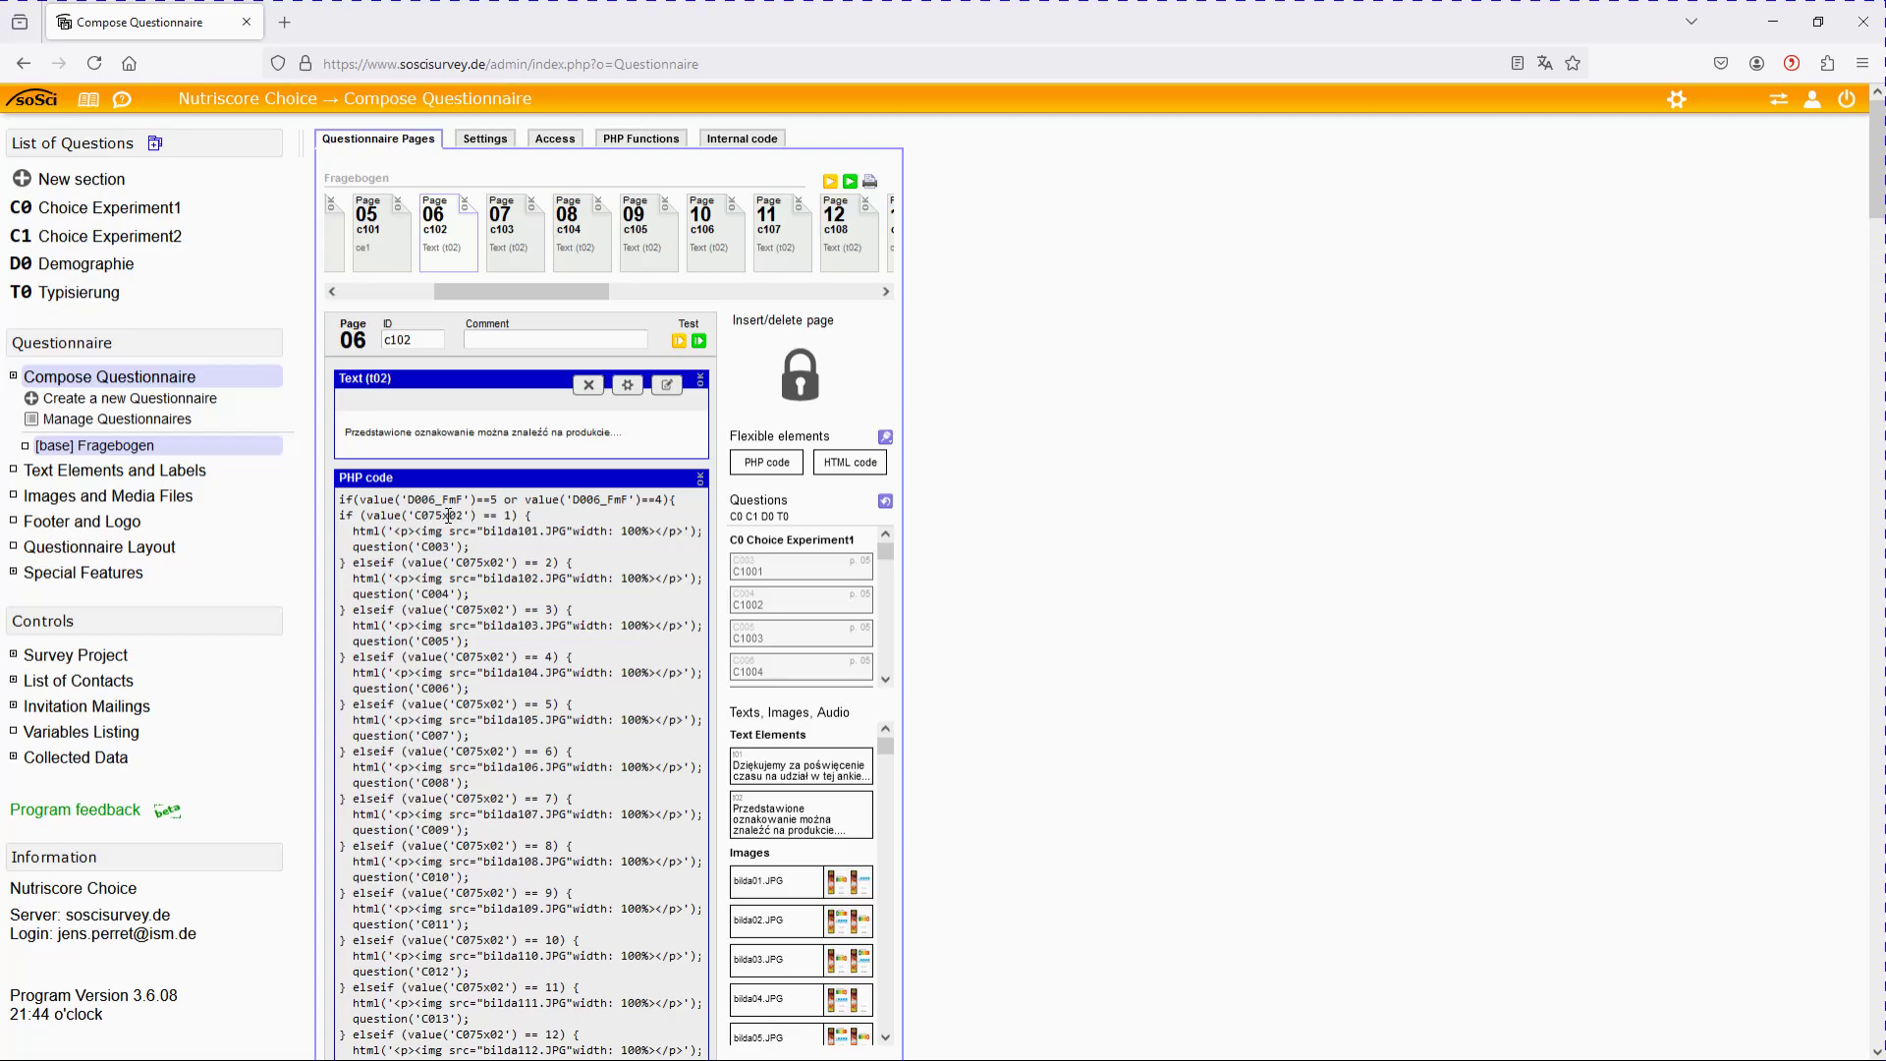
drag(443, 514, 463, 513)
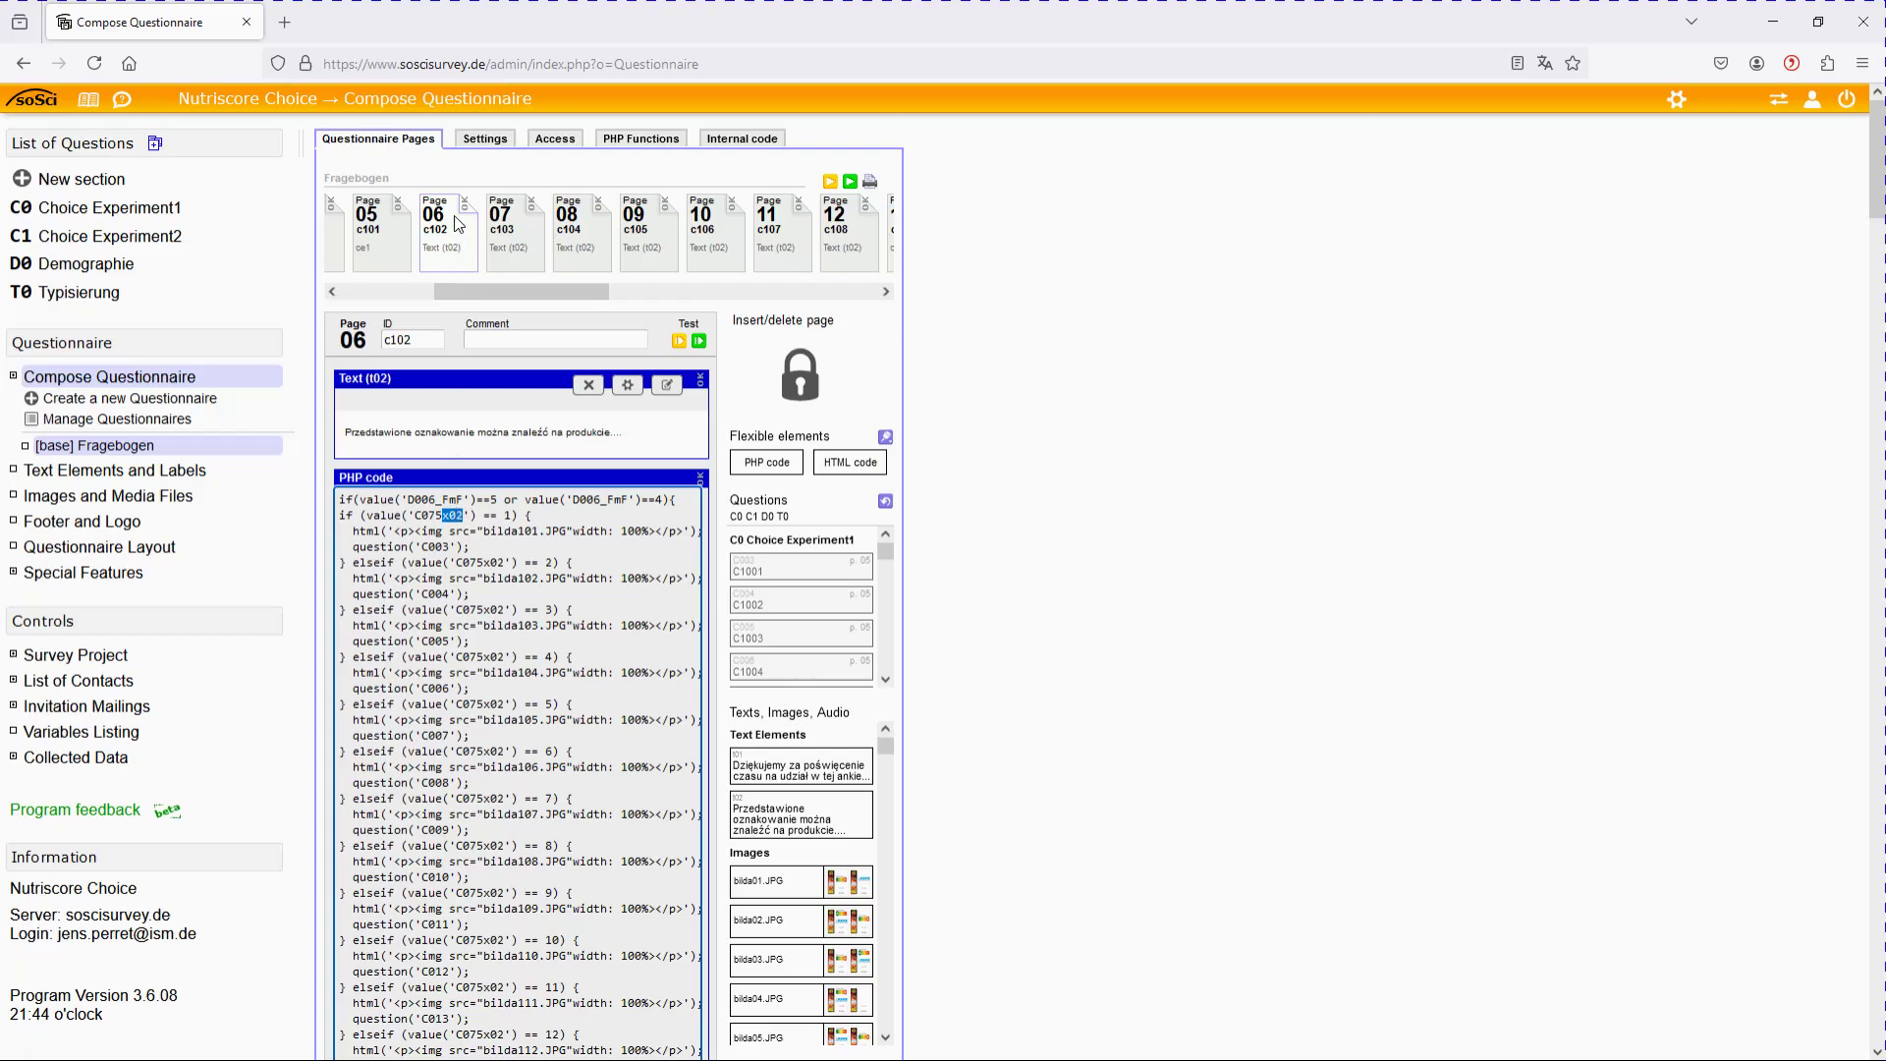
click(464, 516)
key(shift+Left)
click(703, 232)
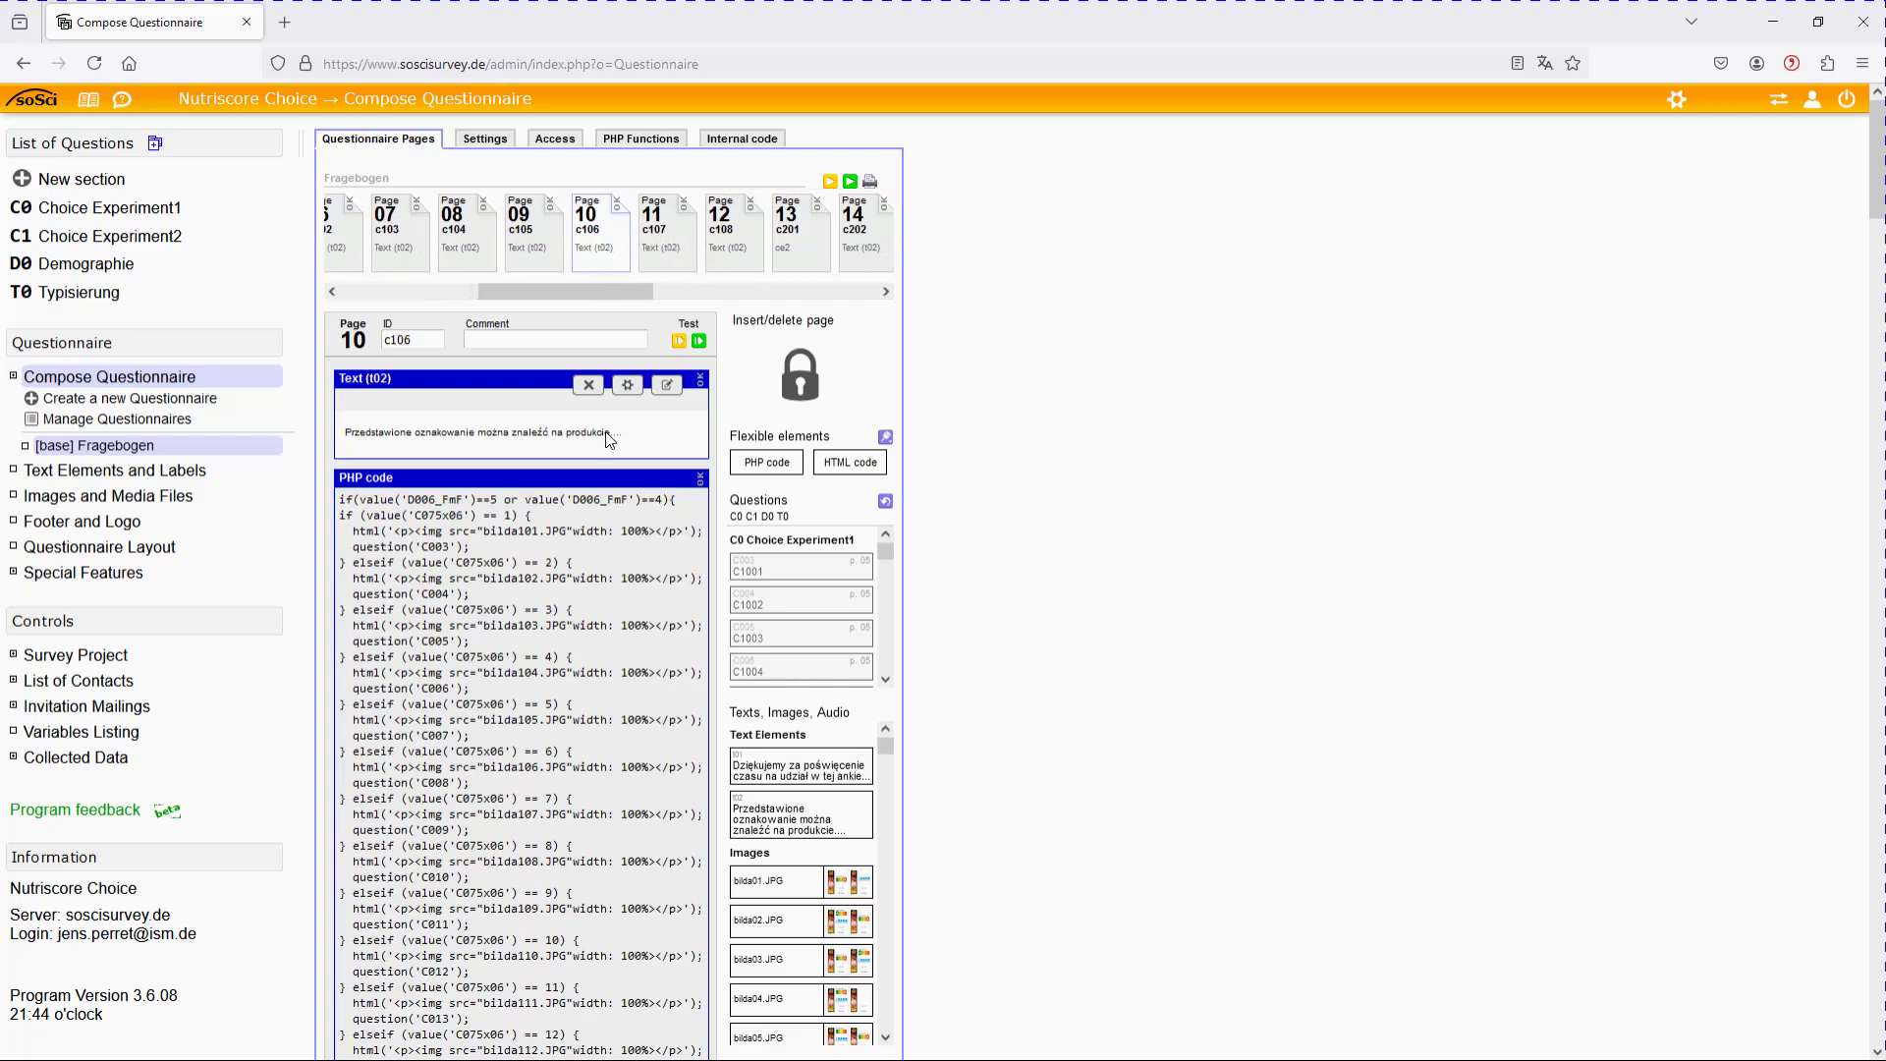
click(438, 508)
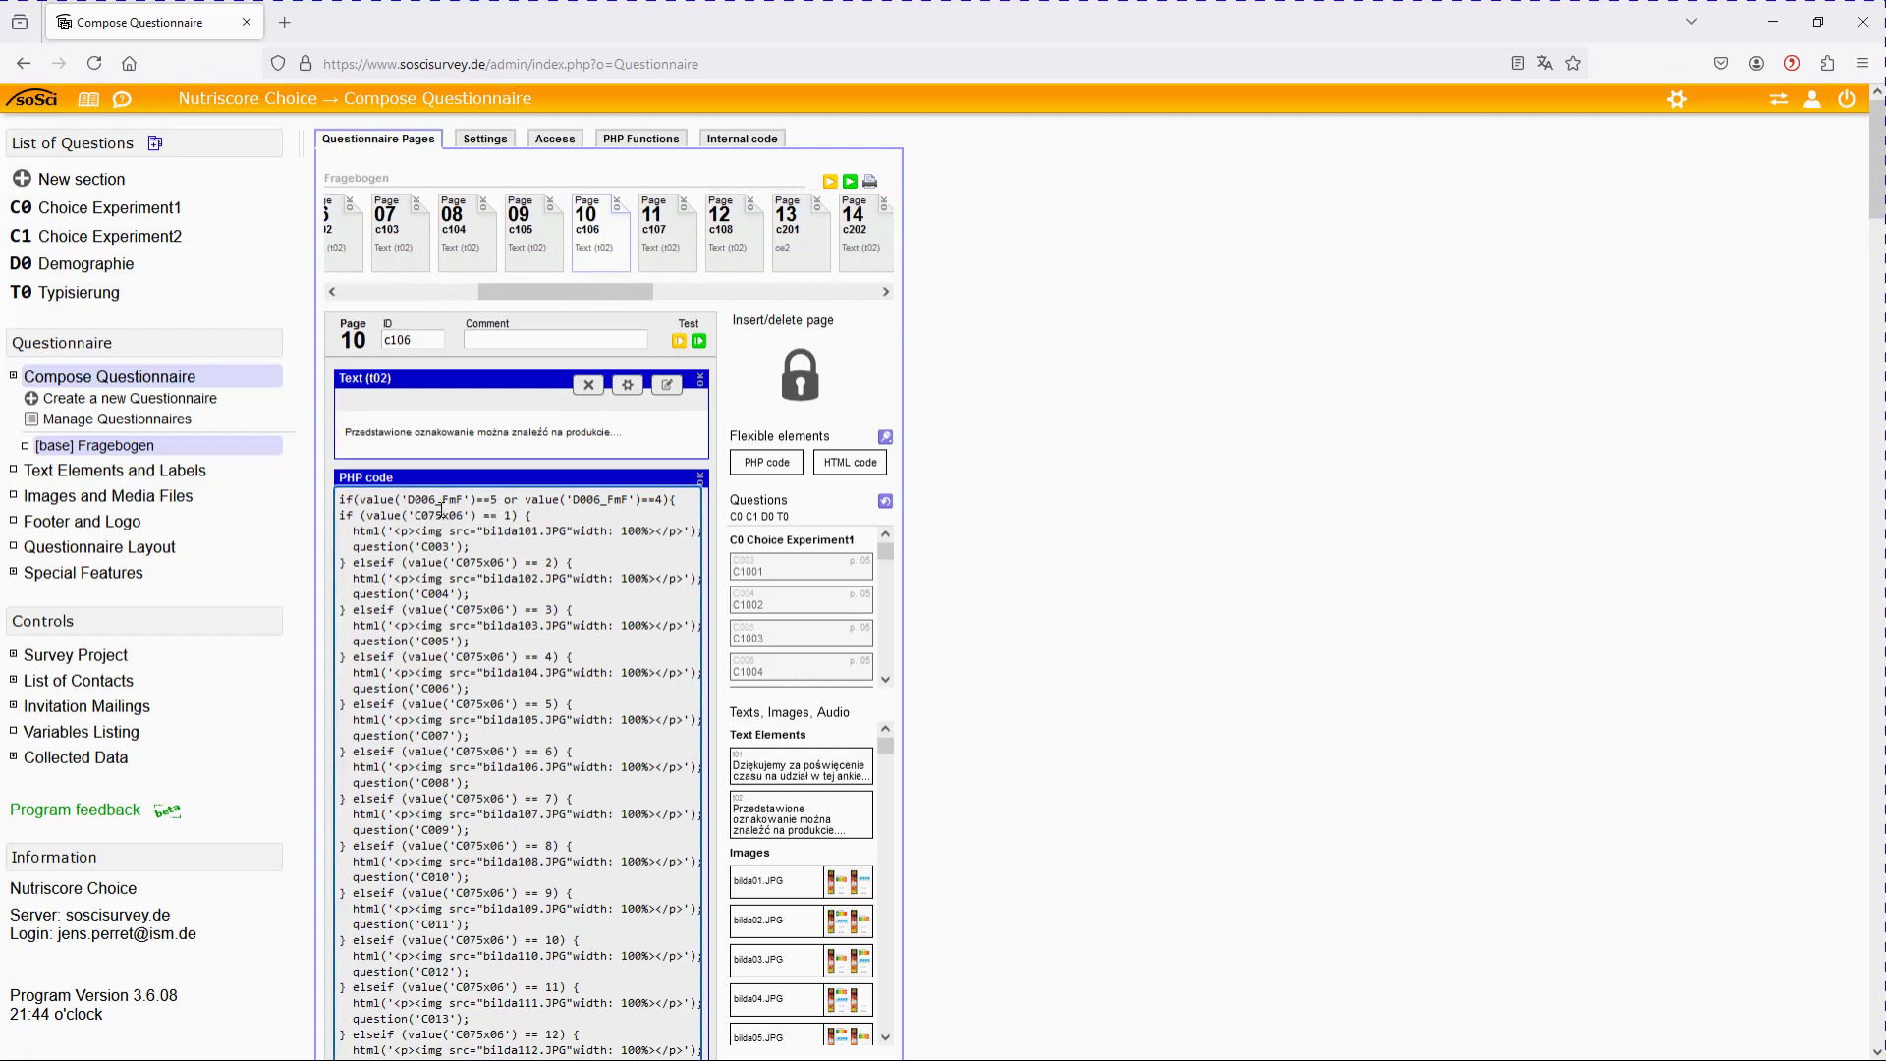
drag(441, 508, 460, 513)
click(447, 518)
drag(442, 516, 462, 518)
click(465, 528)
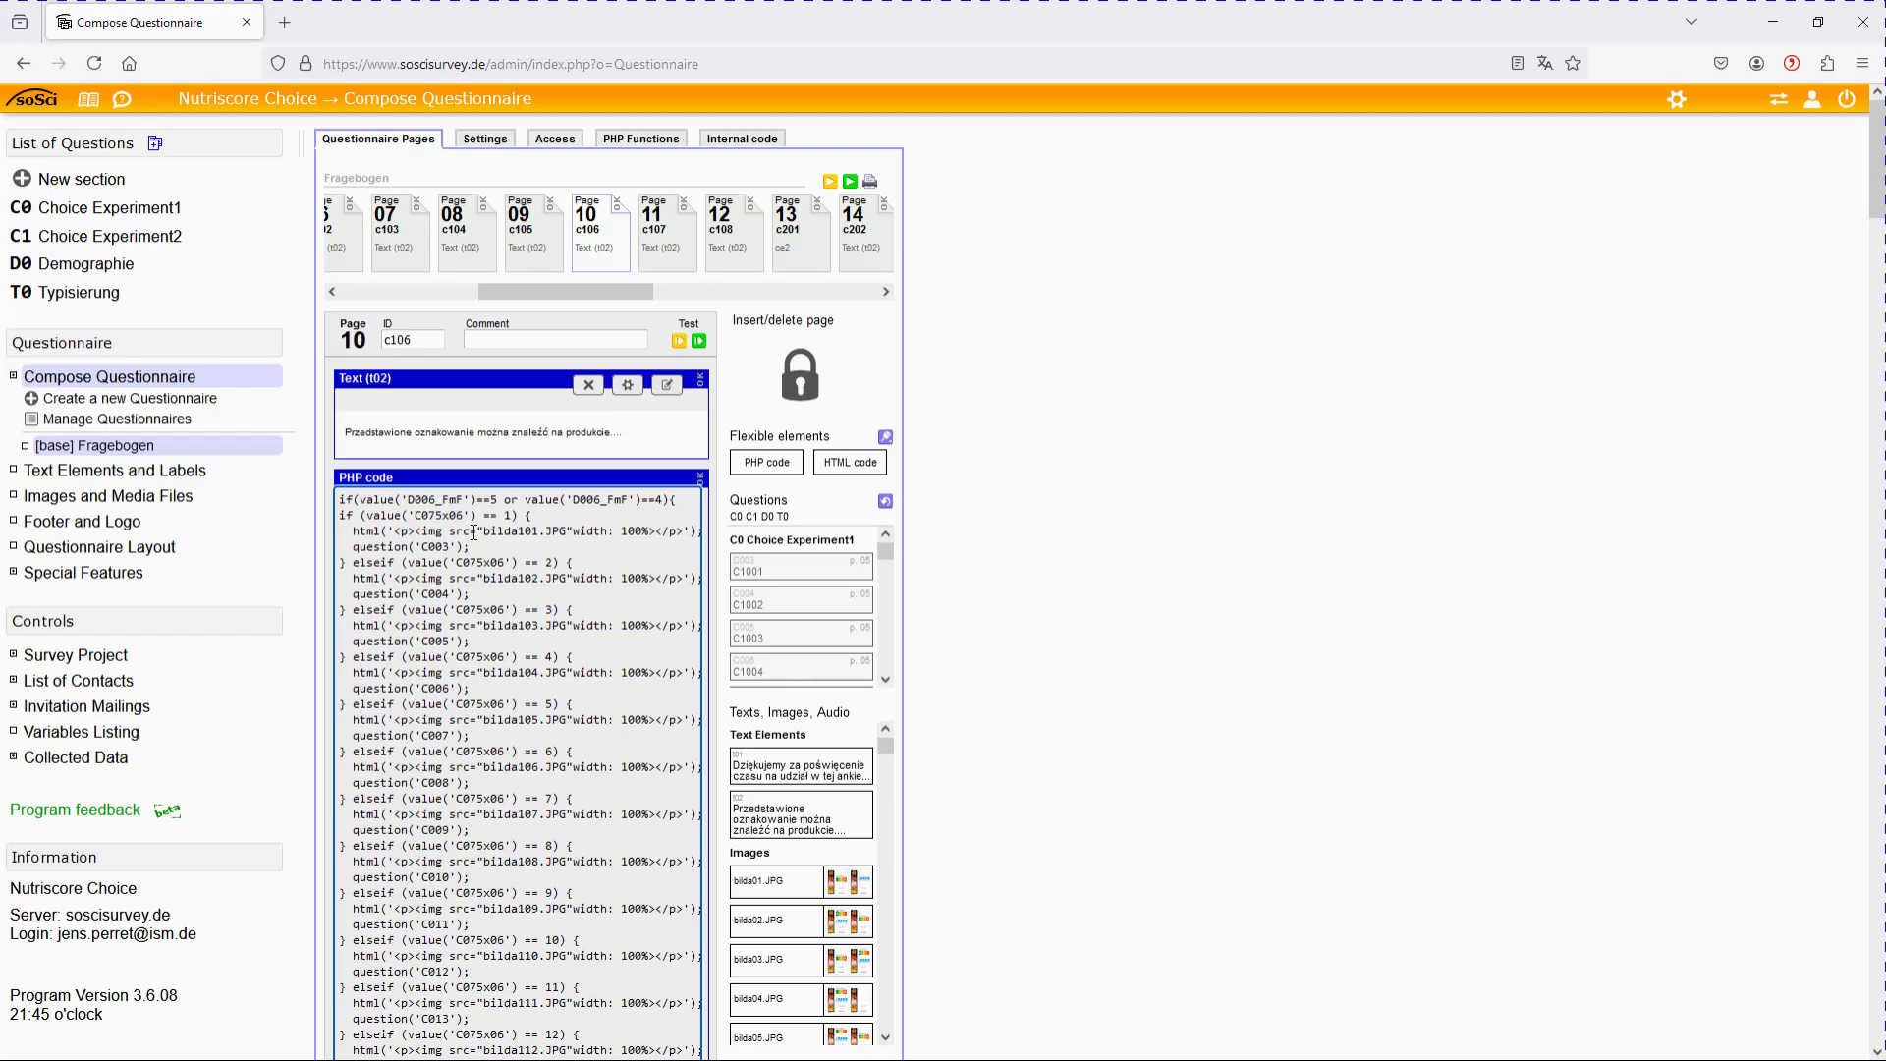